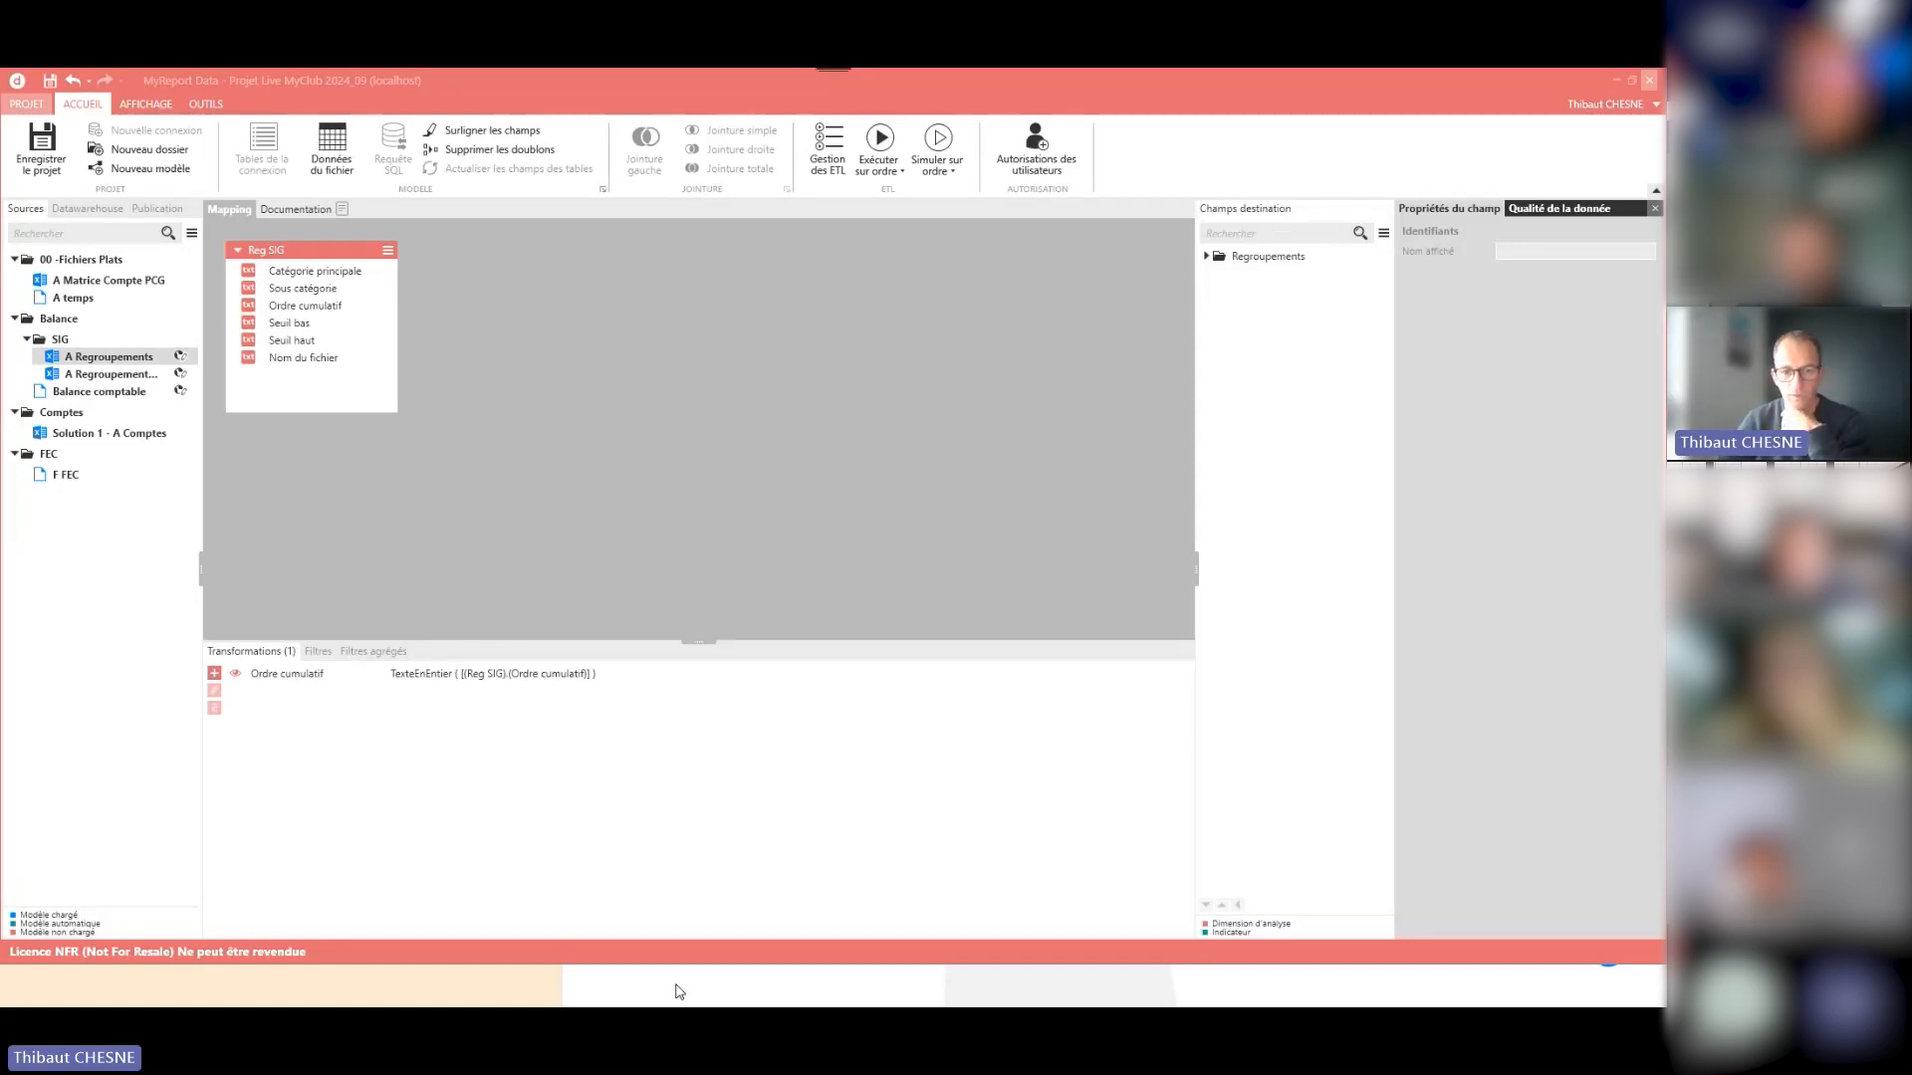
- Switch to the Notes_FSI.xlsx workbook in Excel and examine the account ranges, rubrics and subtotals on the SIG manuel sheet
{"action": "mouse_move", "coordinate": [682, 992]}
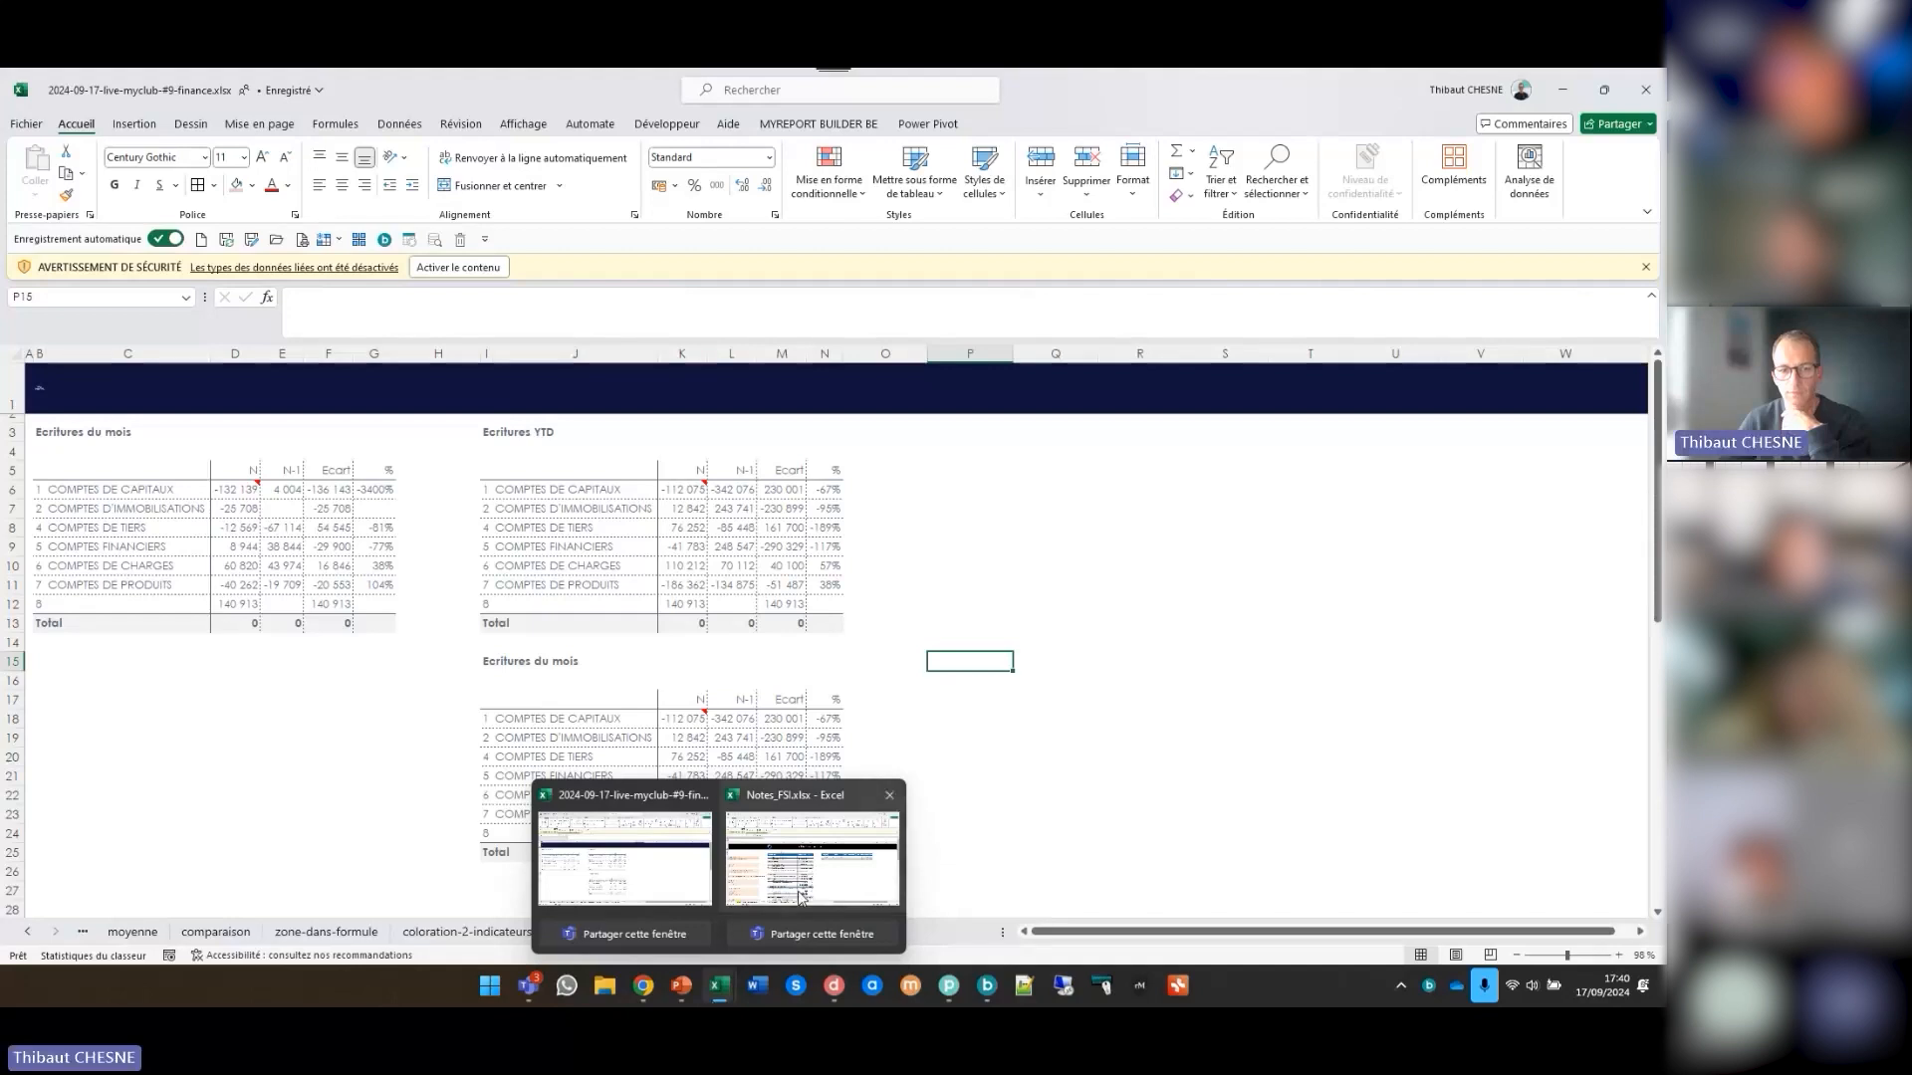
{"action": "left_click", "coordinate": [812, 858]}
{"action": "left_click", "coordinate": [129, 503]}
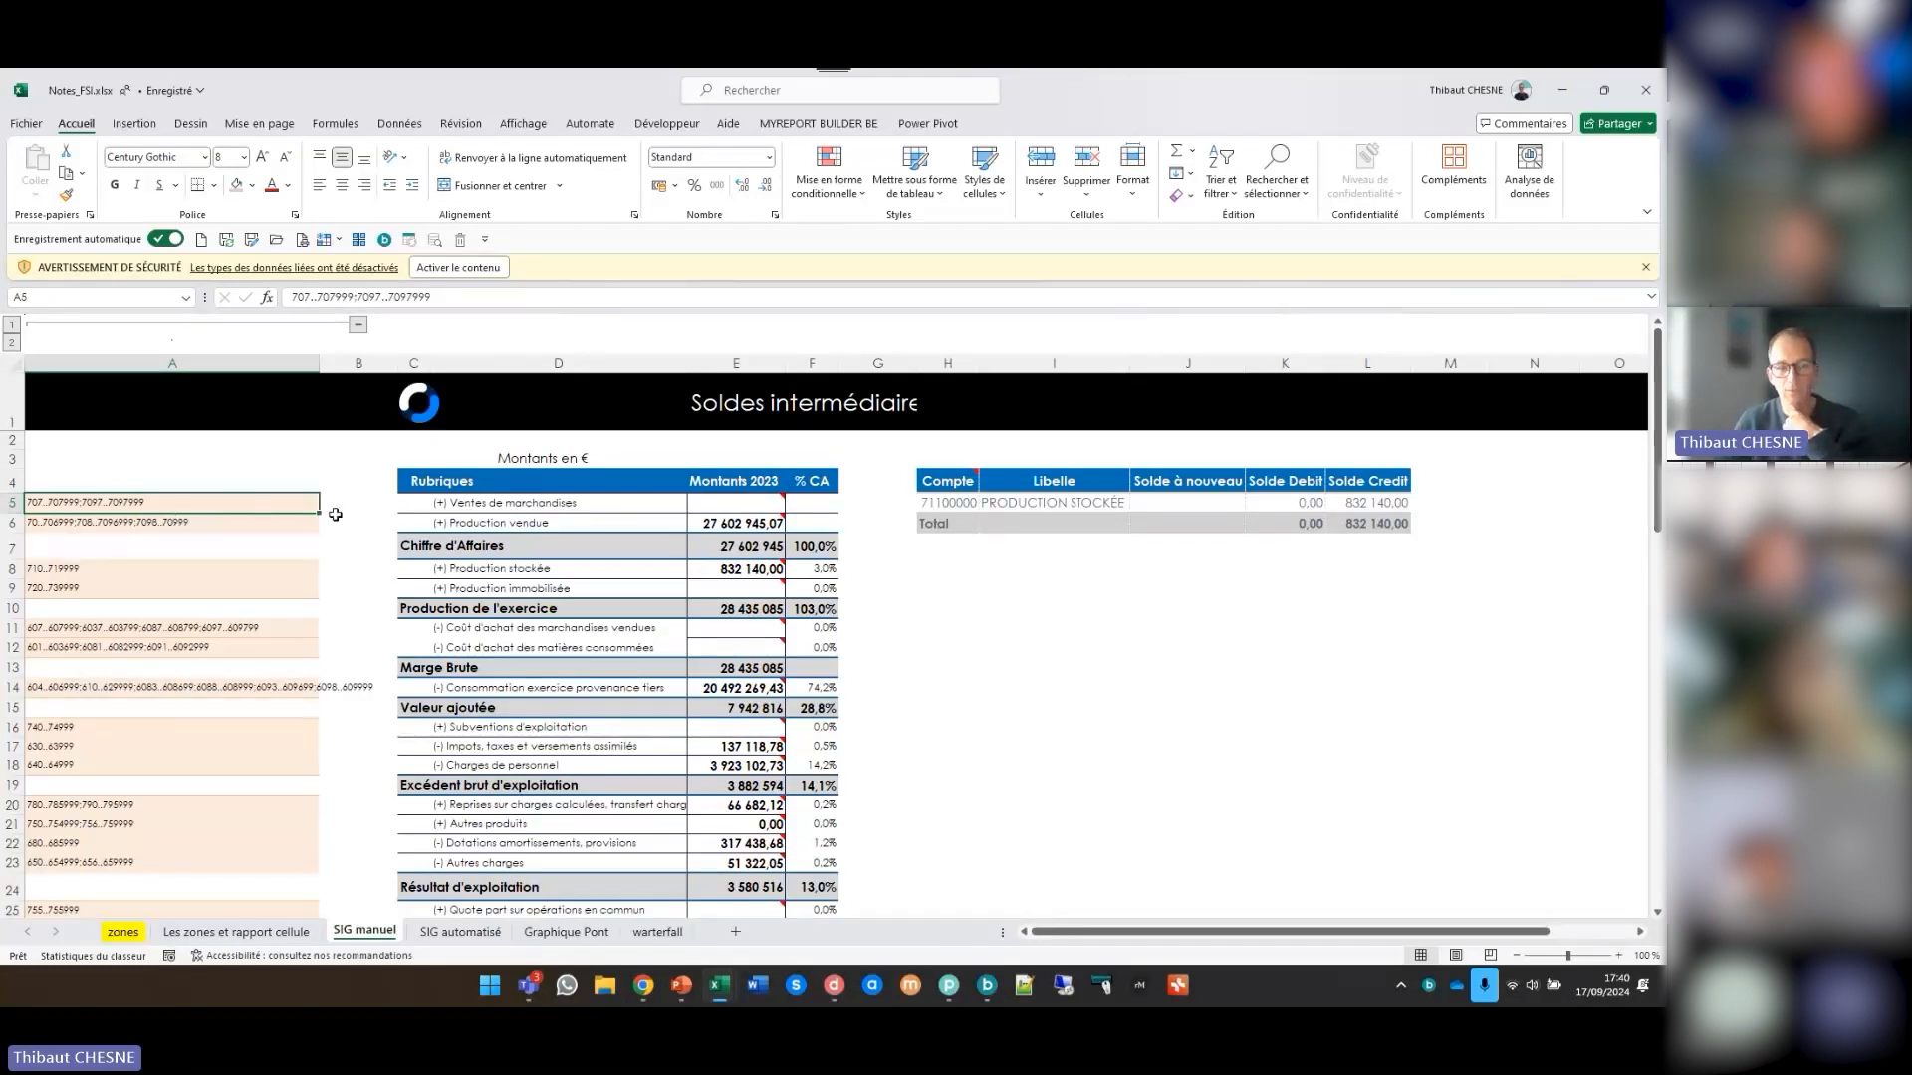
{"action": "left_click", "coordinate": [560, 504]}
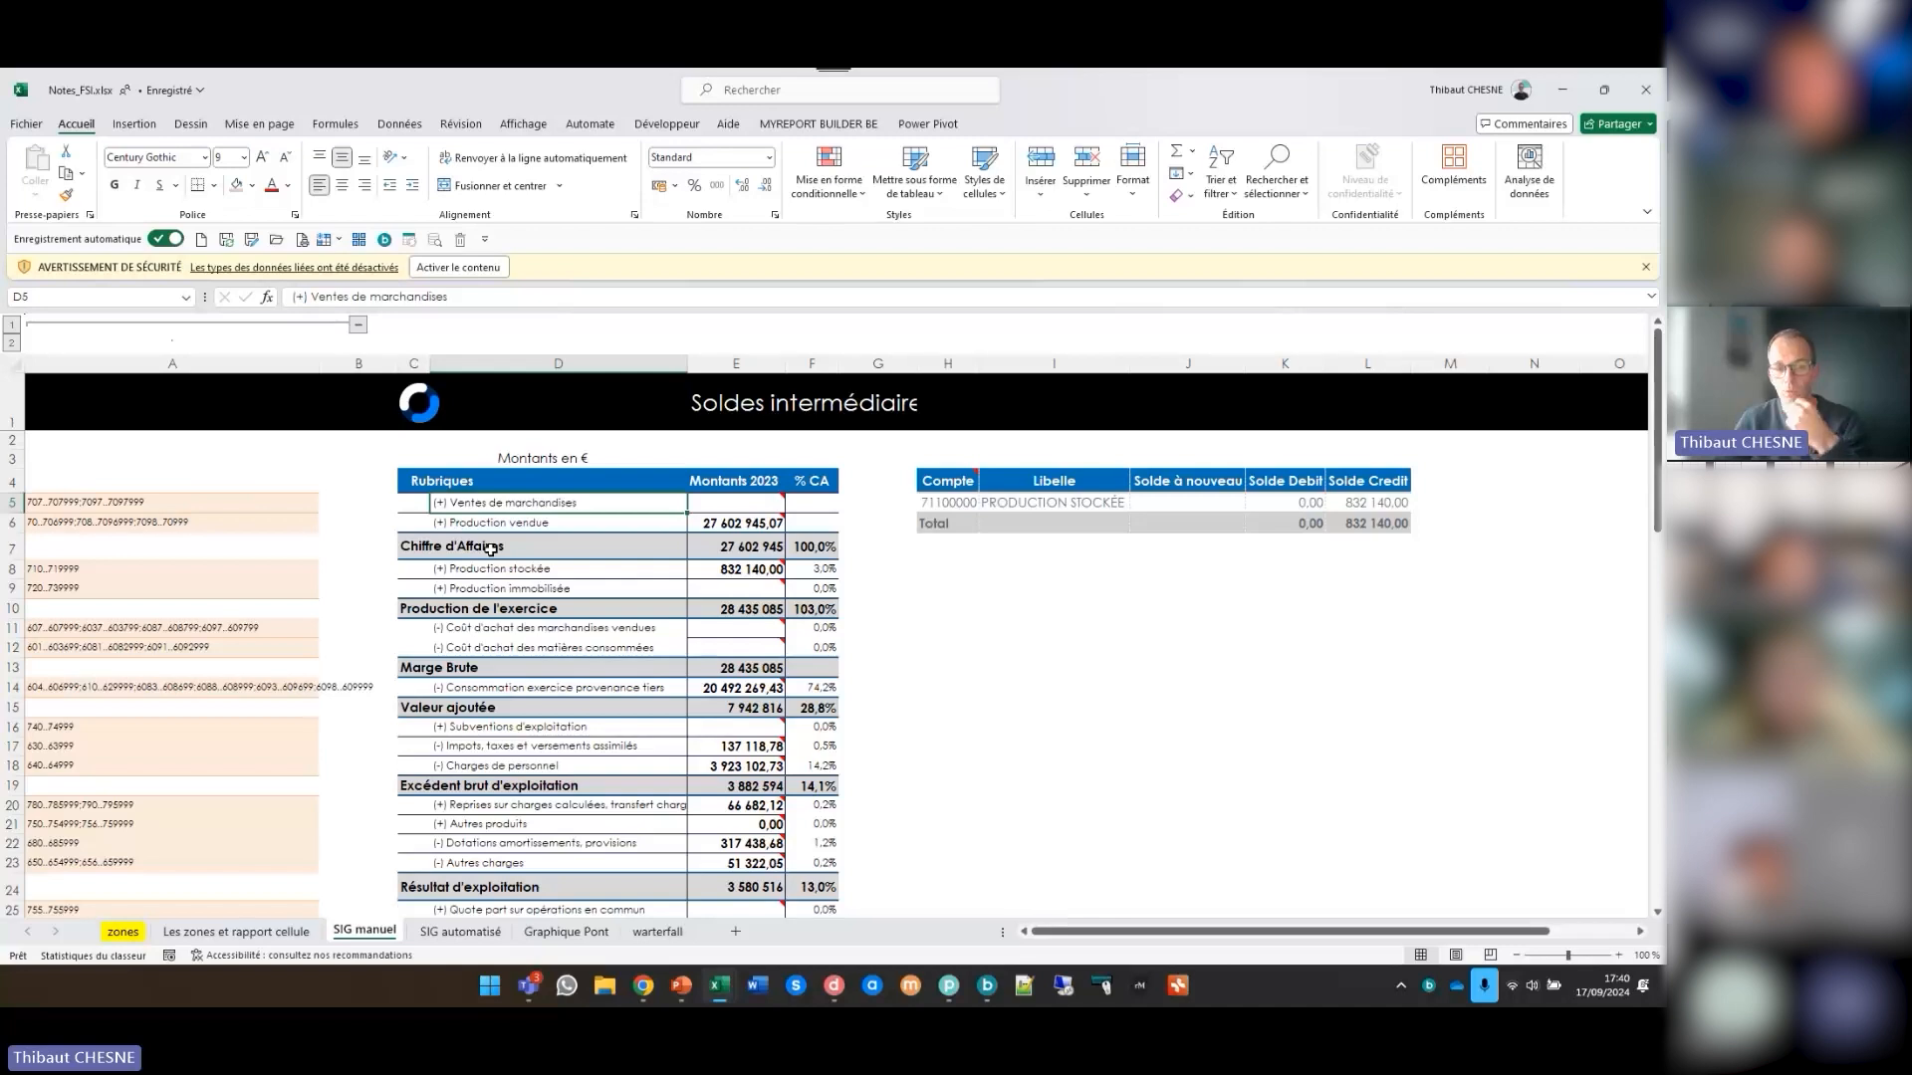
{"action": "left_click", "coordinate": [739, 506]}
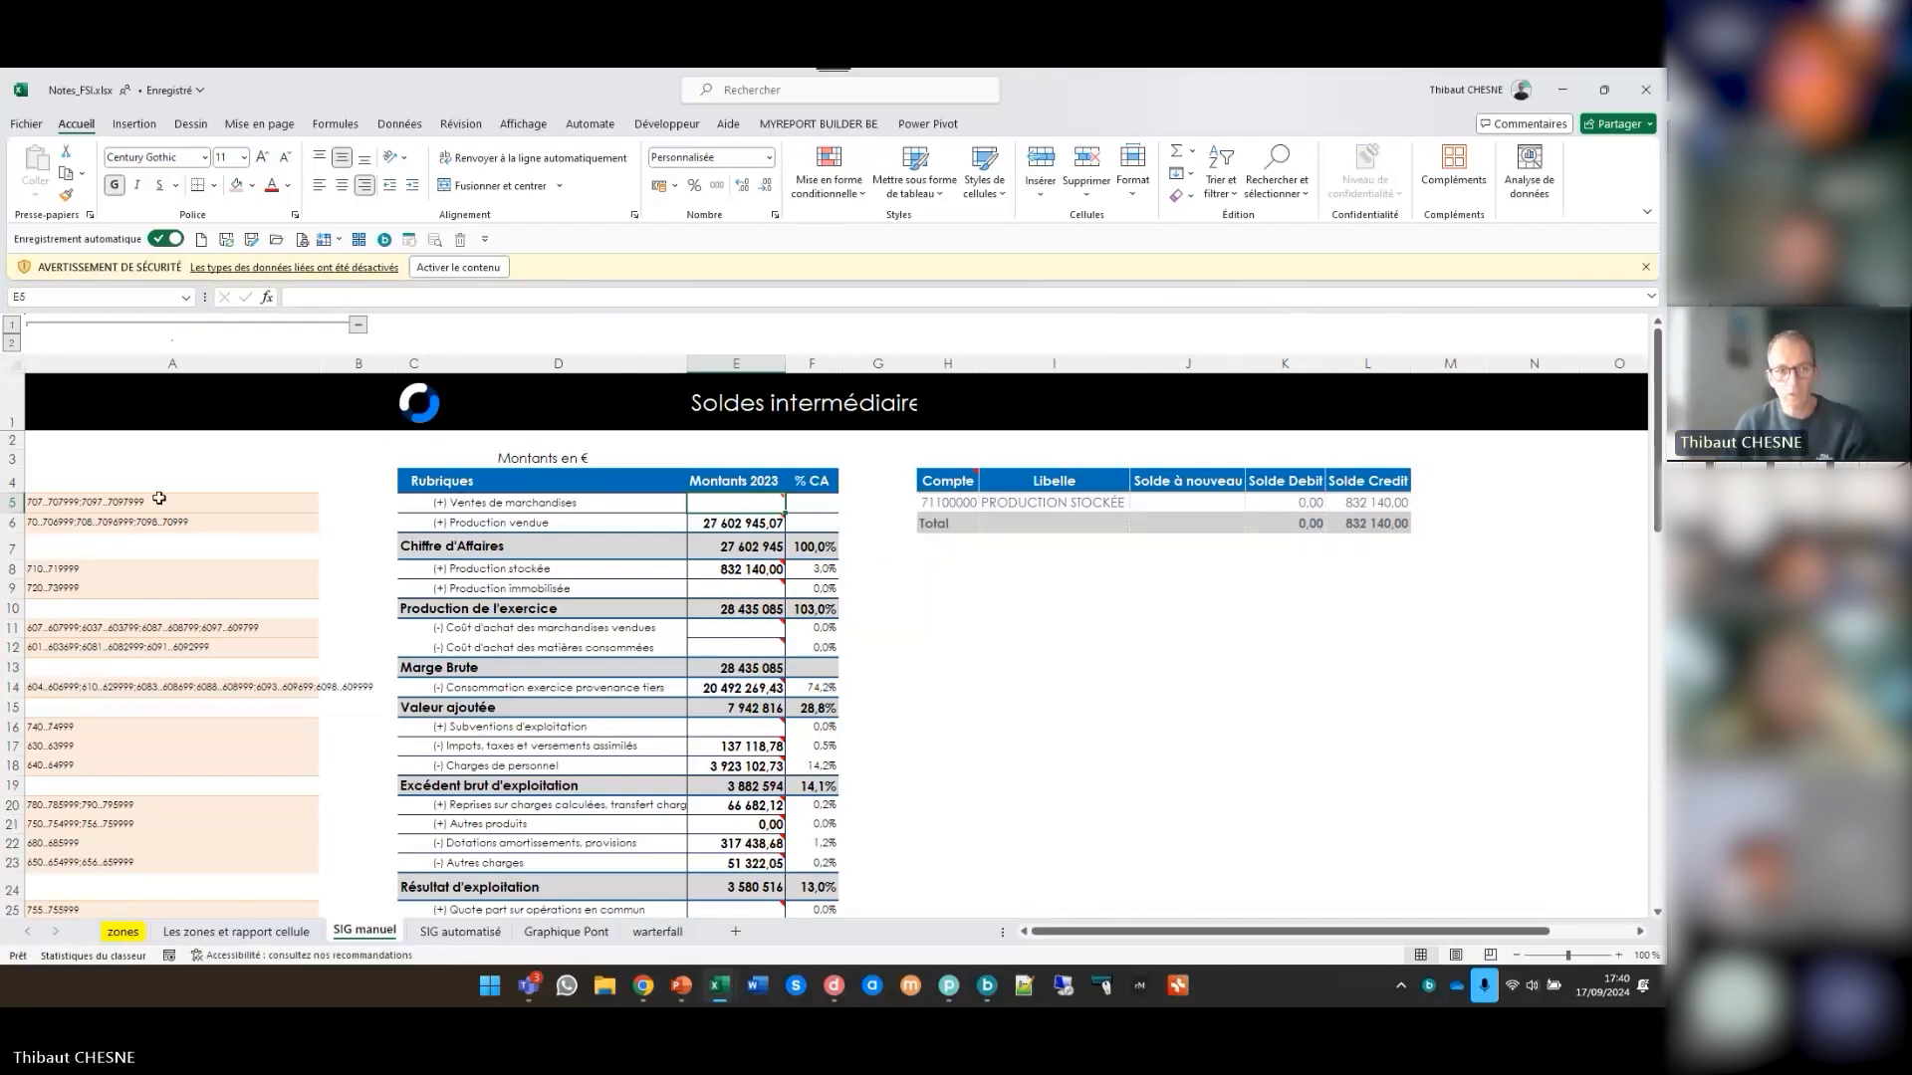
{"action": "left_click_drag", "start_coordinate": [160, 498], "coordinate": [445, 517]}
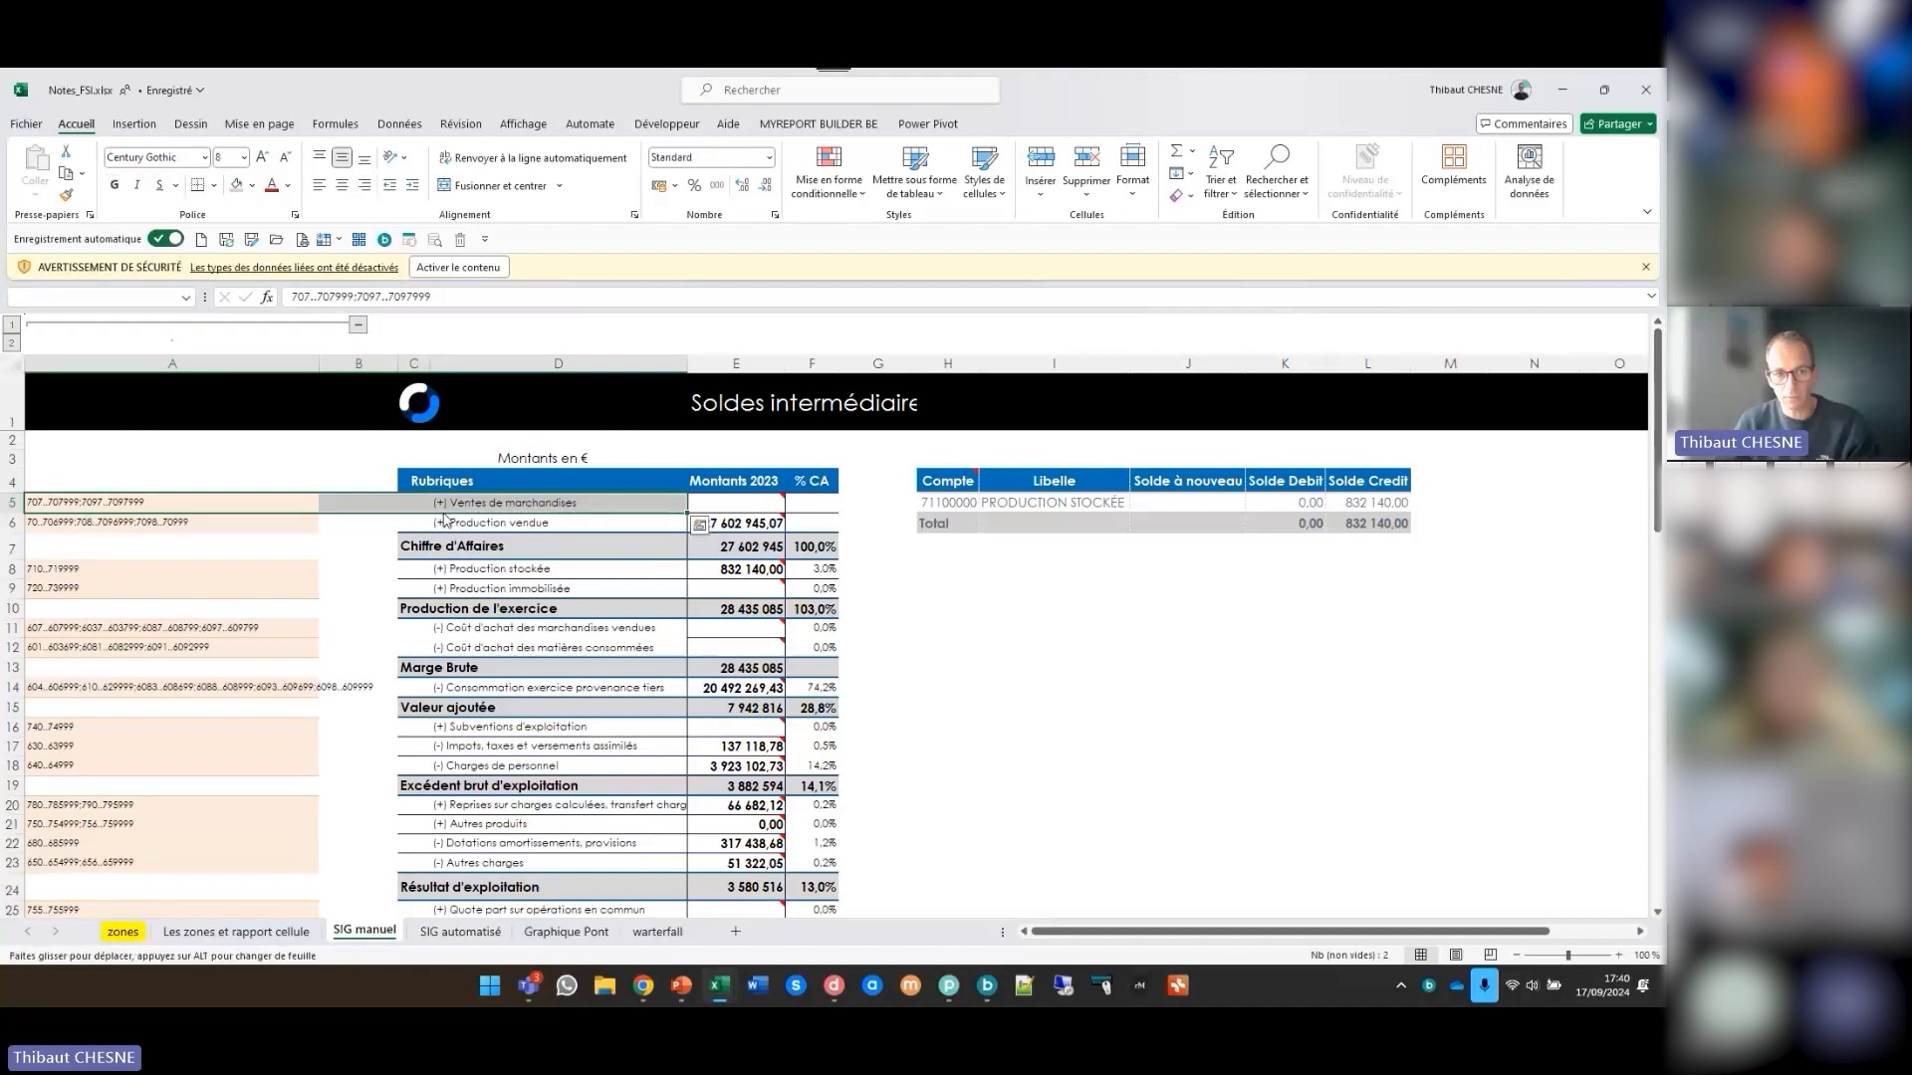
{"action": "left_click", "coordinate": [453, 550]}
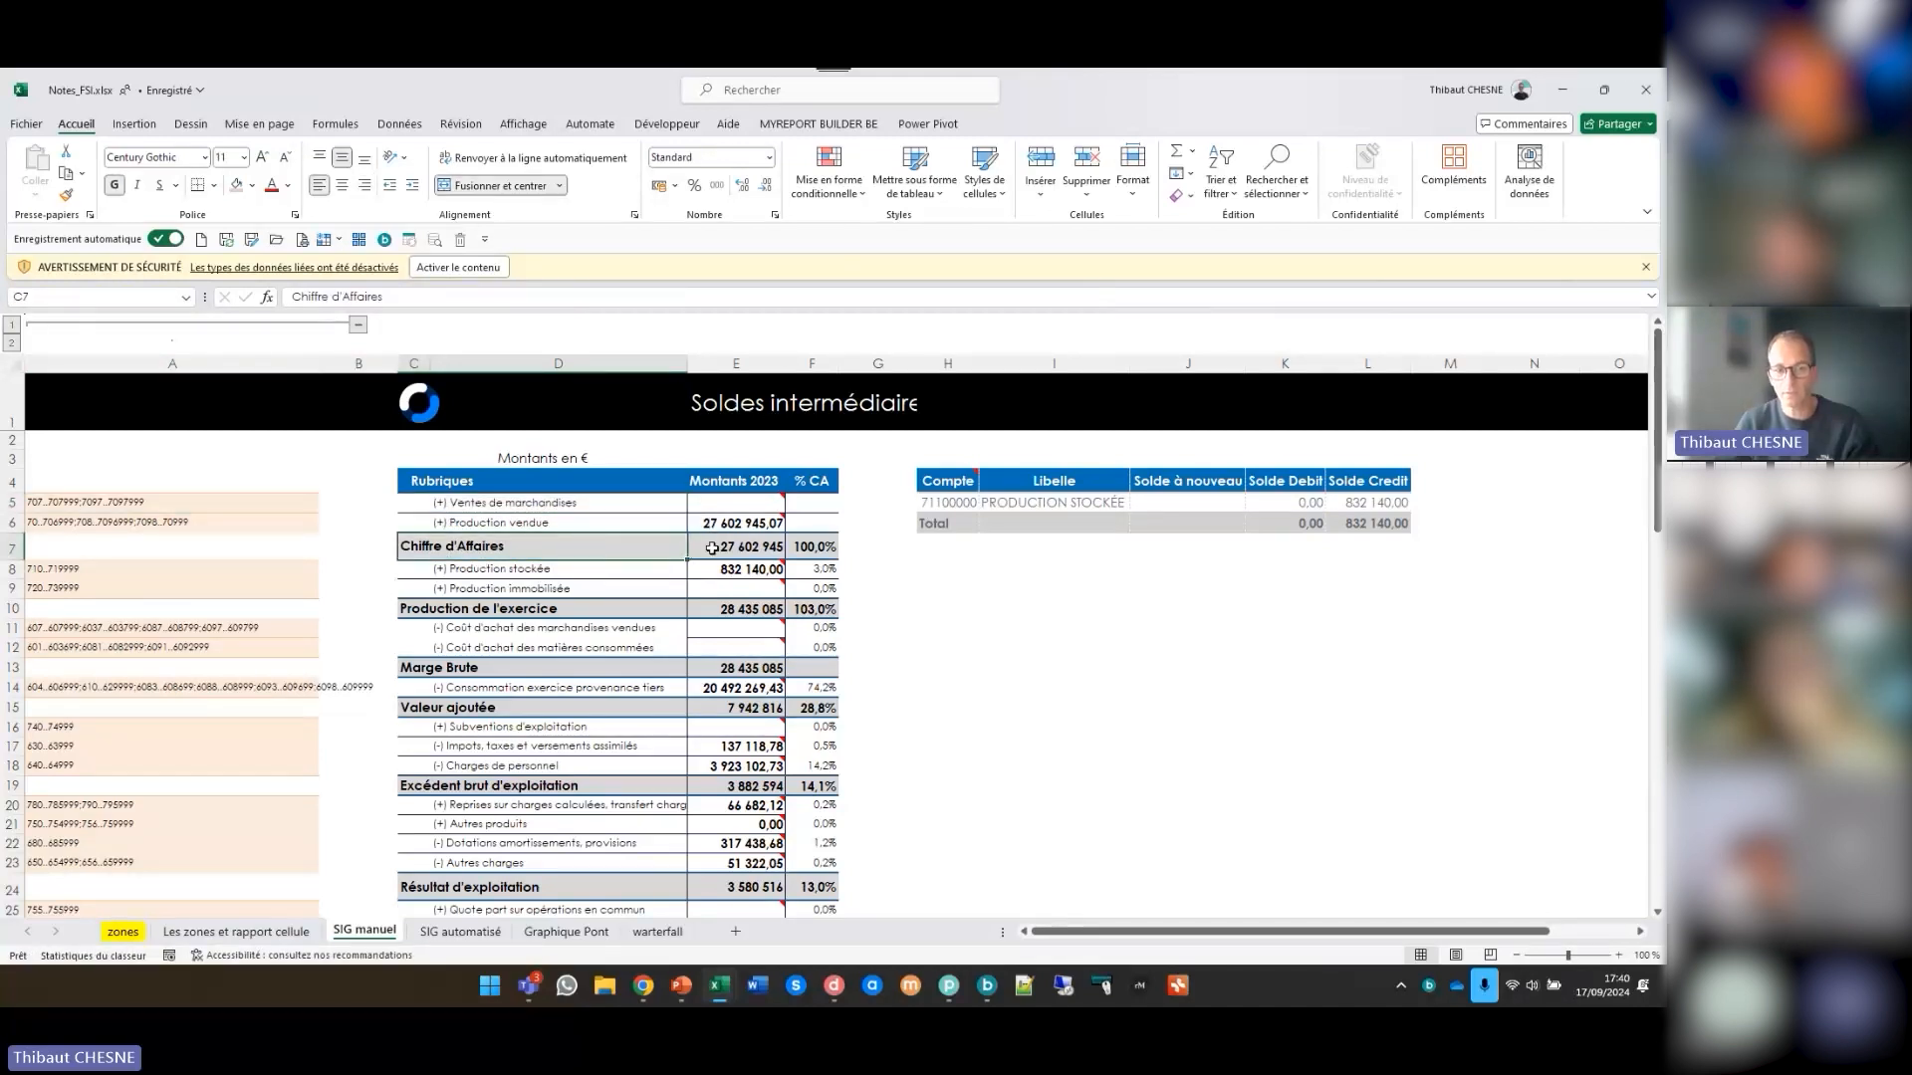
{"action": "left_click", "coordinate": [489, 615]}
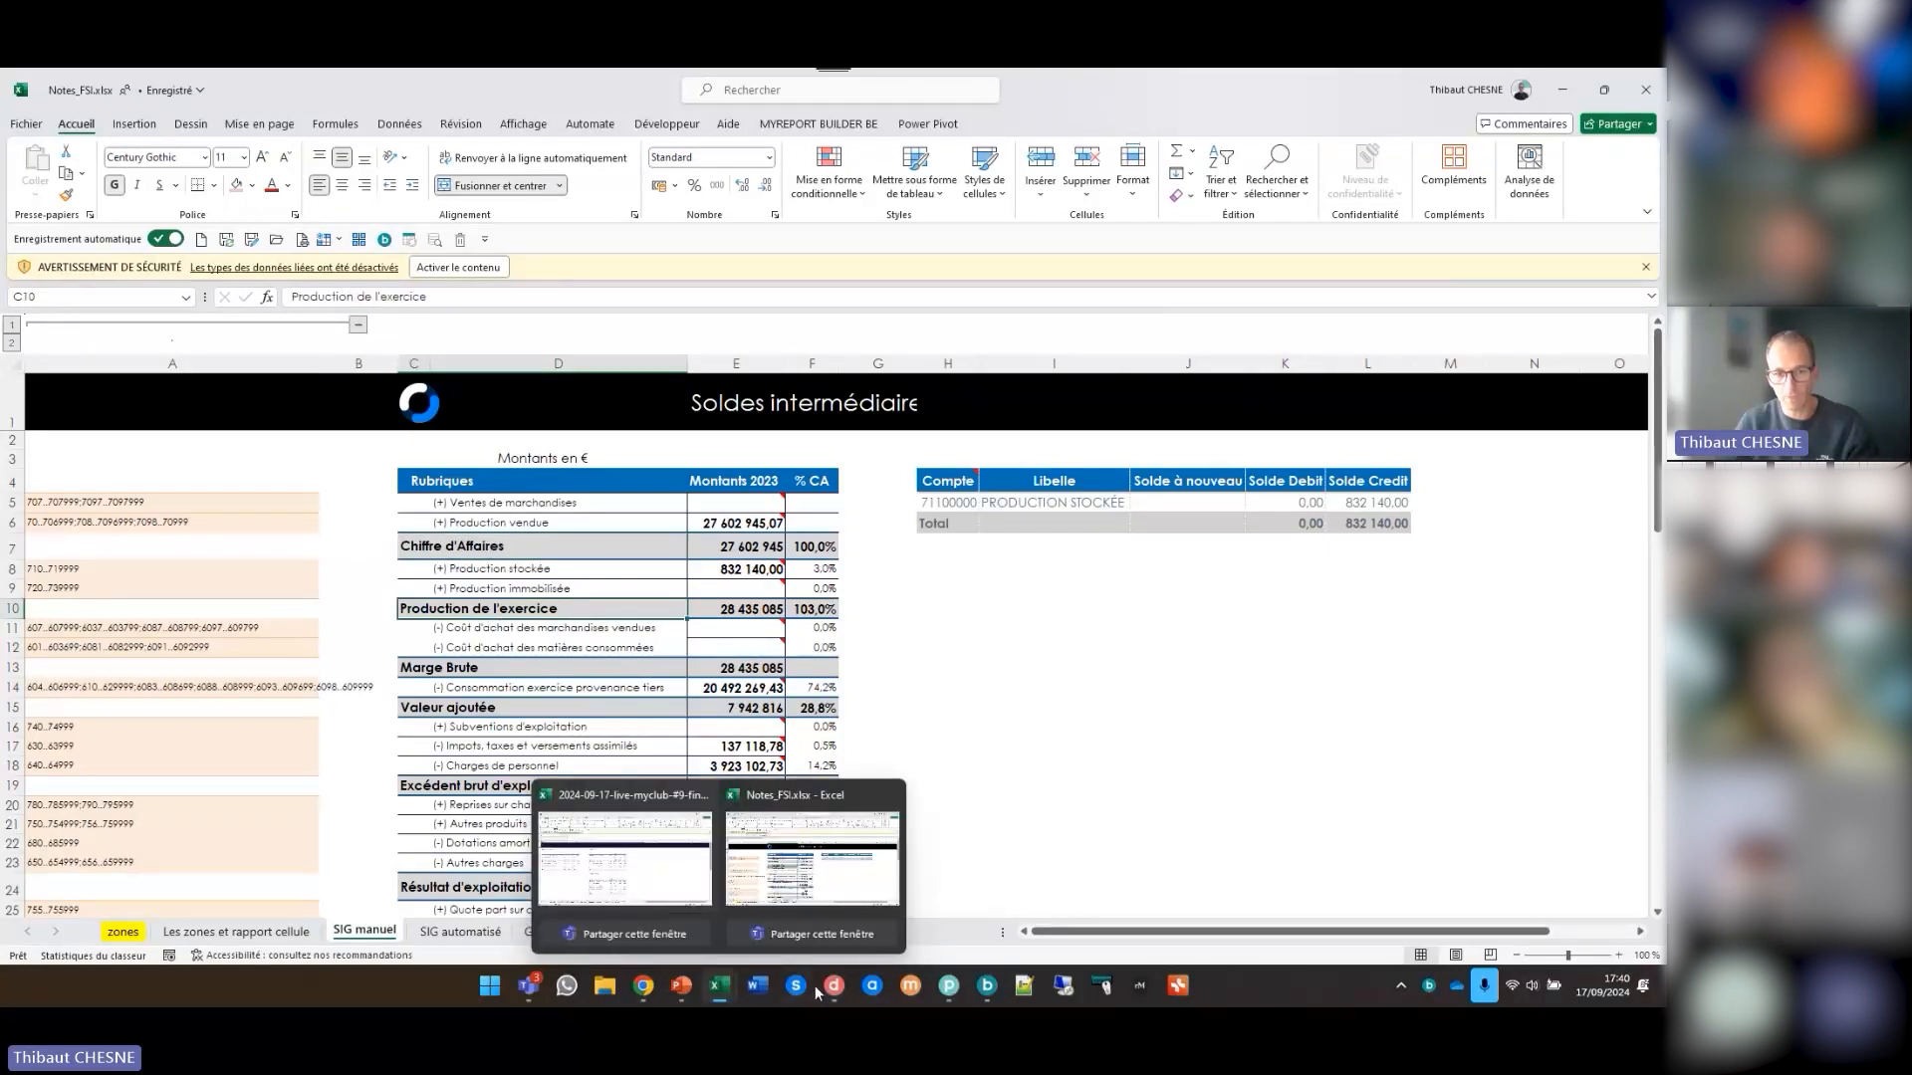
- Switch to MyReport Data, open the source model for the SIG regrouping totals, and preview its file data
{"action": "mouse_move", "coordinate": [834, 989]}
{"action": "left_click", "coordinate": [837, 951]}
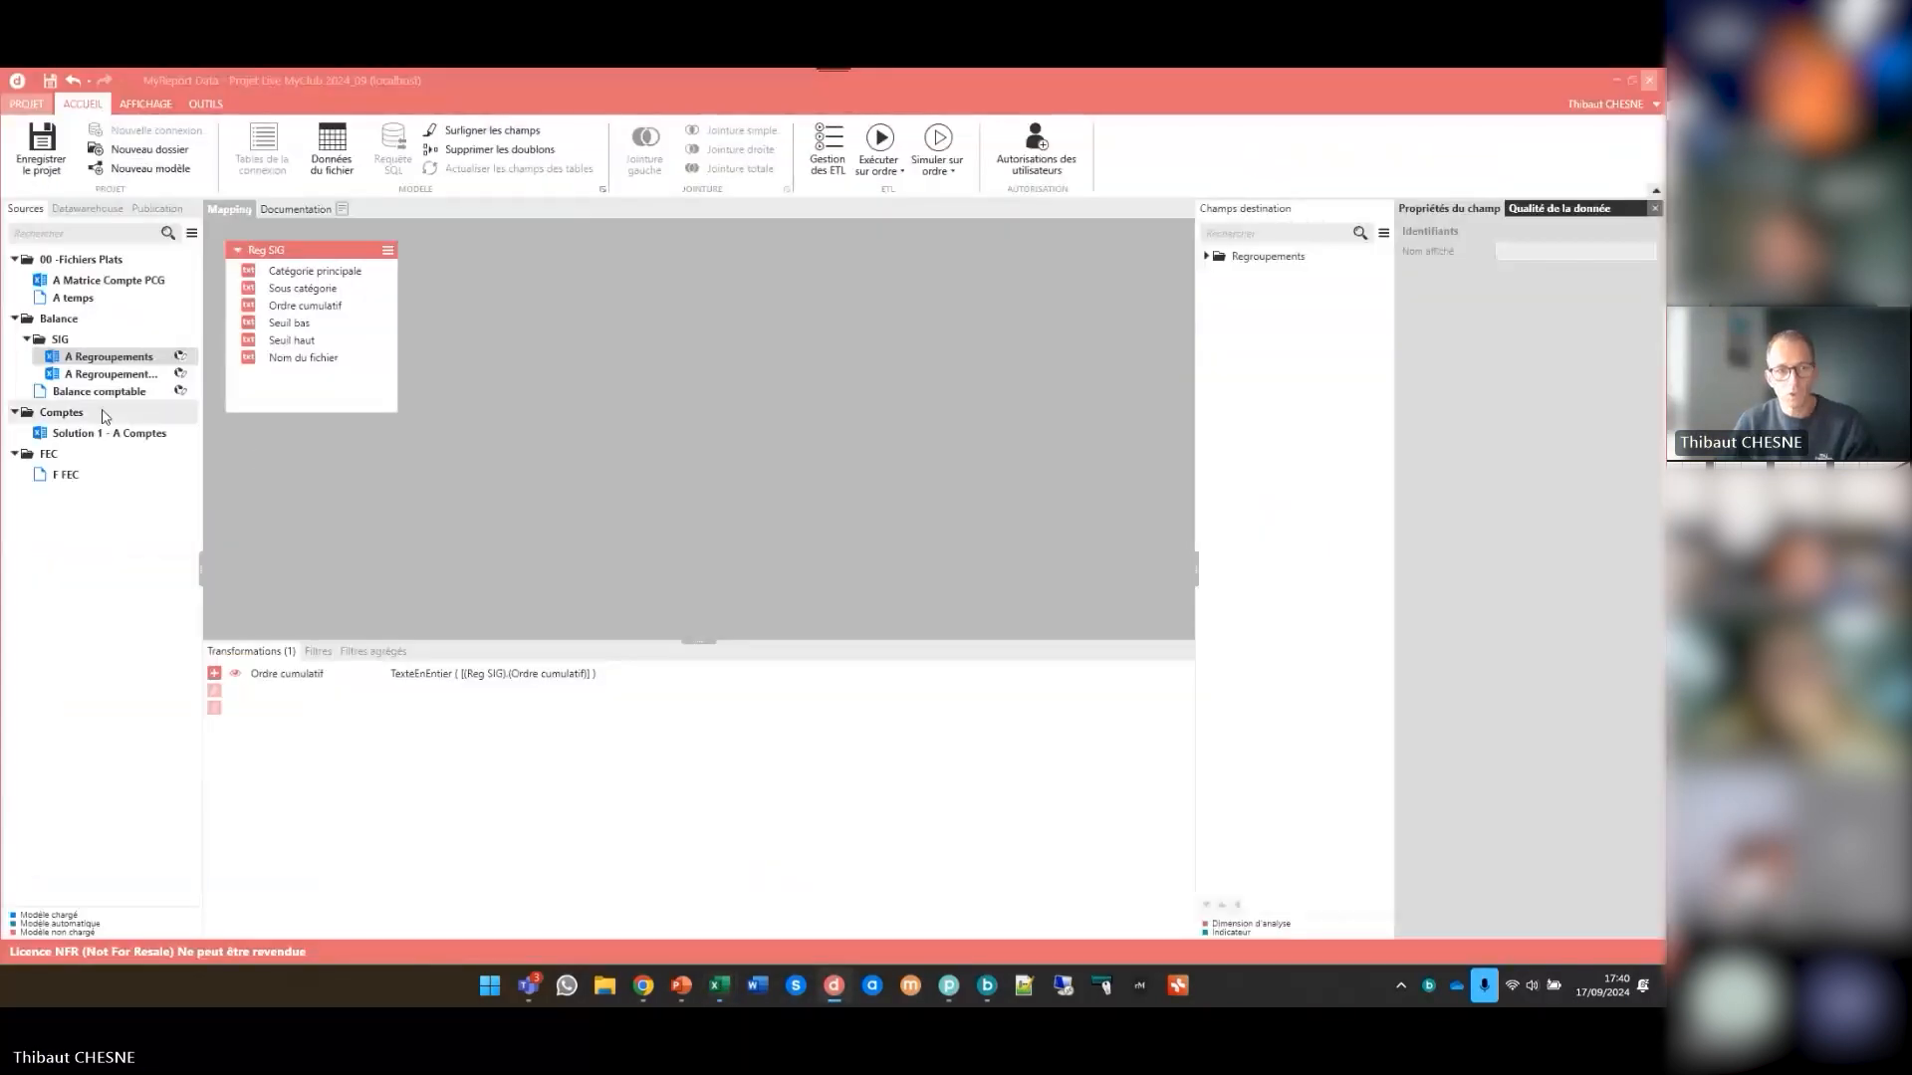
{"action": "left_click", "coordinate": [110, 373]}
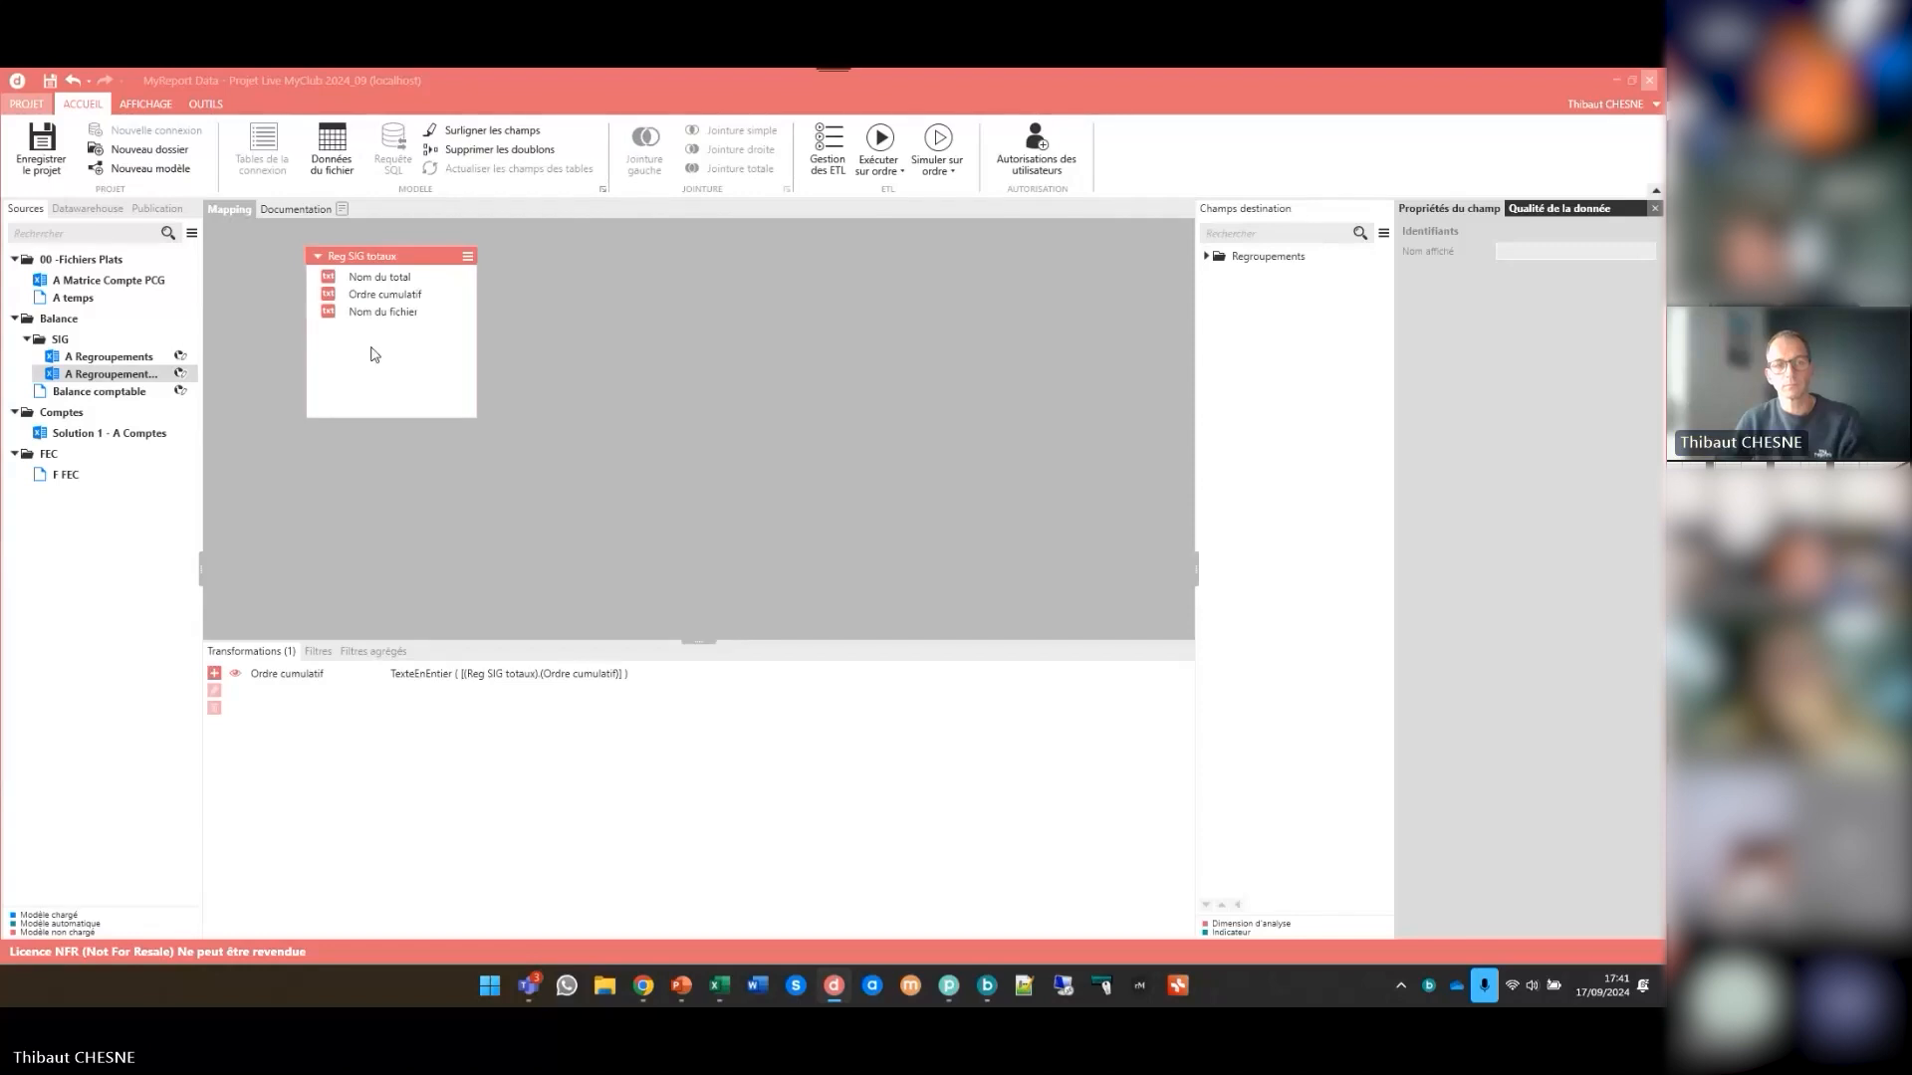
{"action": "left_click", "coordinate": [338, 159]}
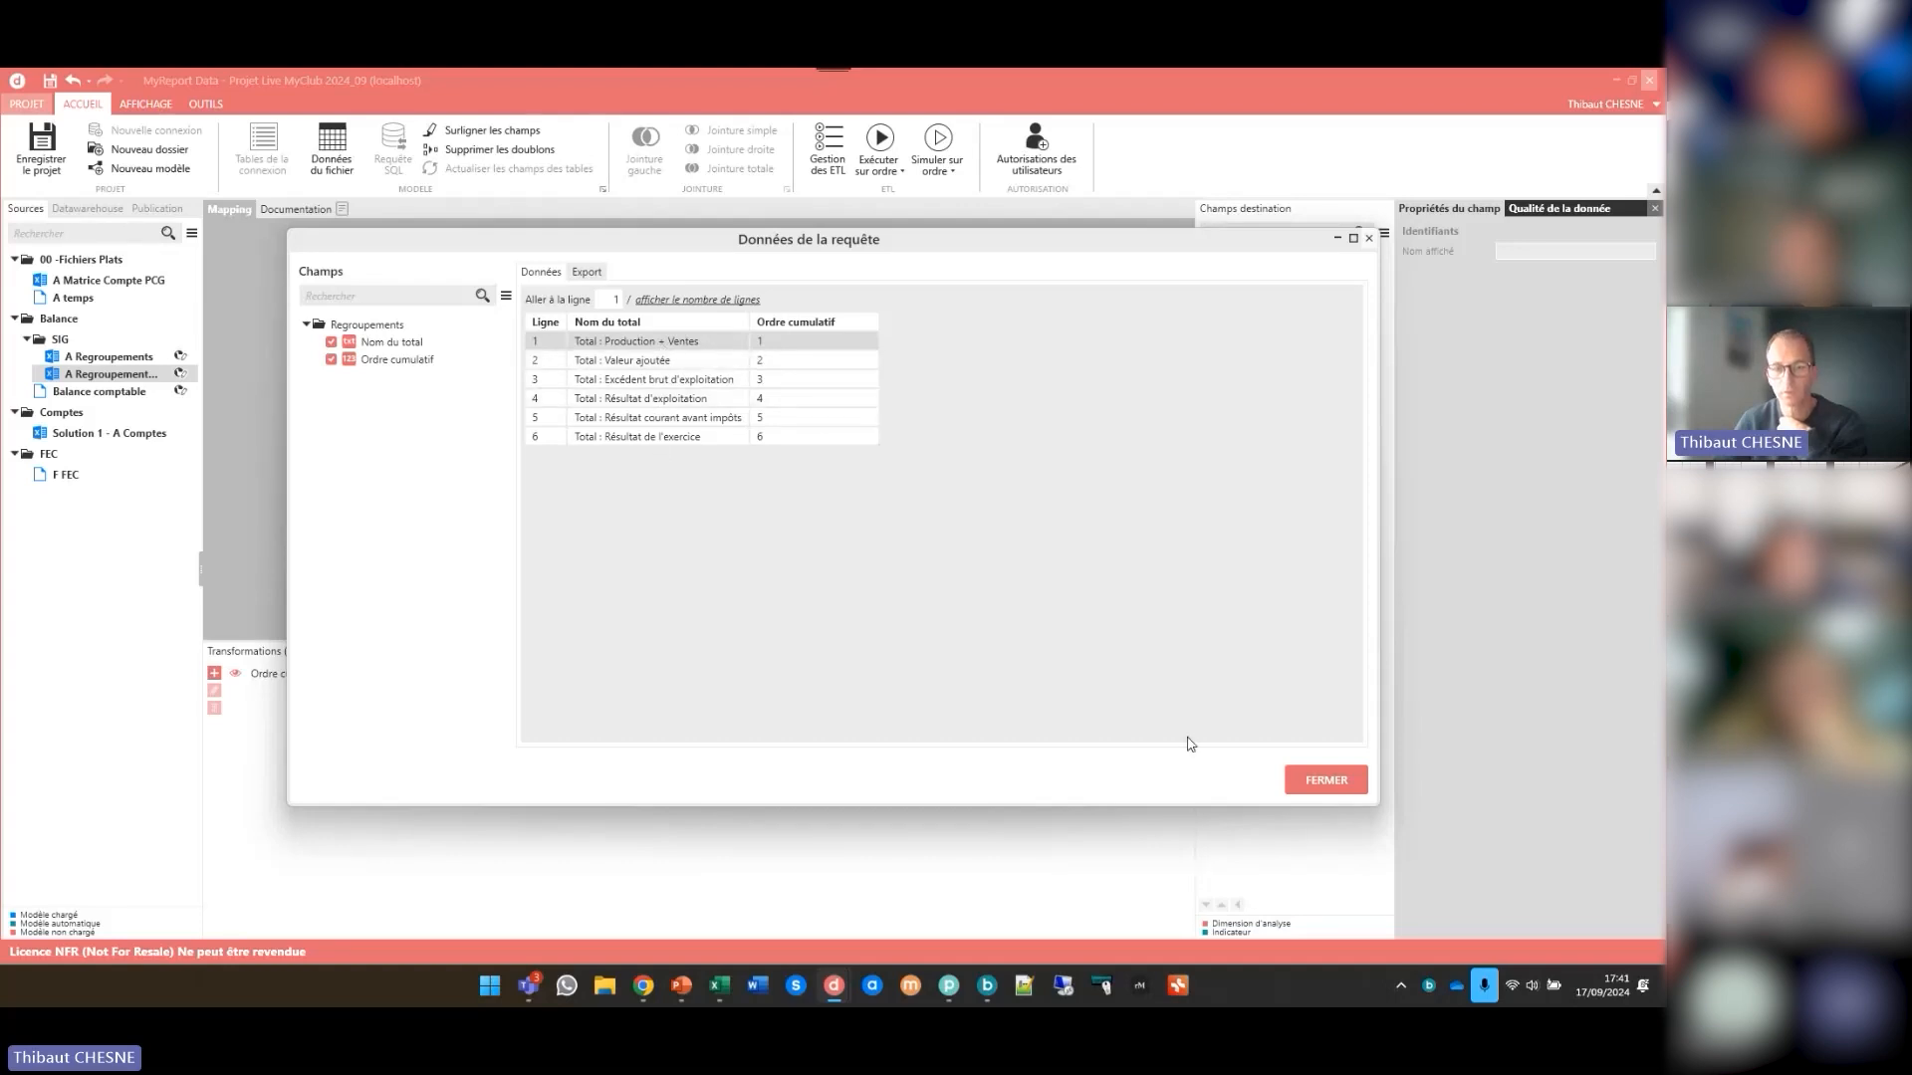
{"action": "left_click", "coordinate": [1324, 784]}
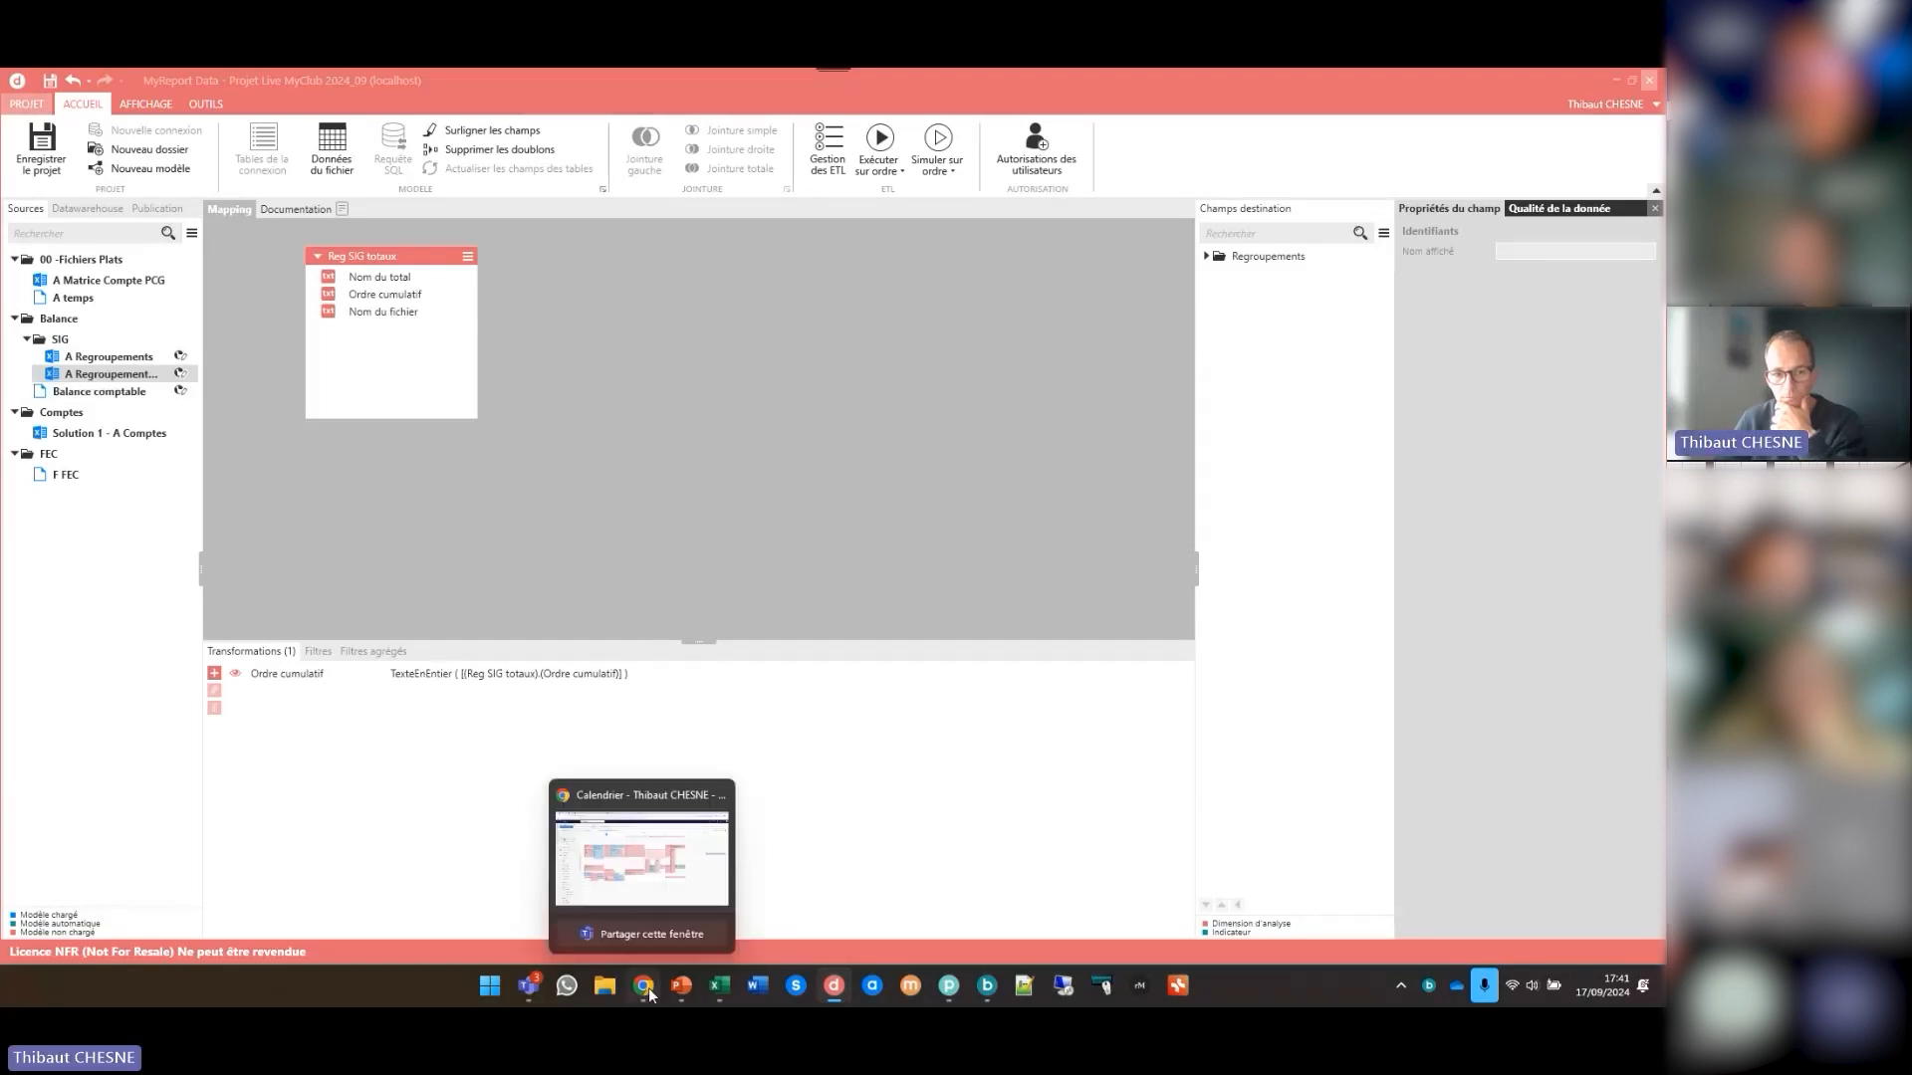
- Switch to the Notes_FSI.xlsx workbook in Excel and examine the account ranges in A5 and A6 behind Chiffre d'Affaires
{"action": "mouse_move", "coordinate": [718, 986]}
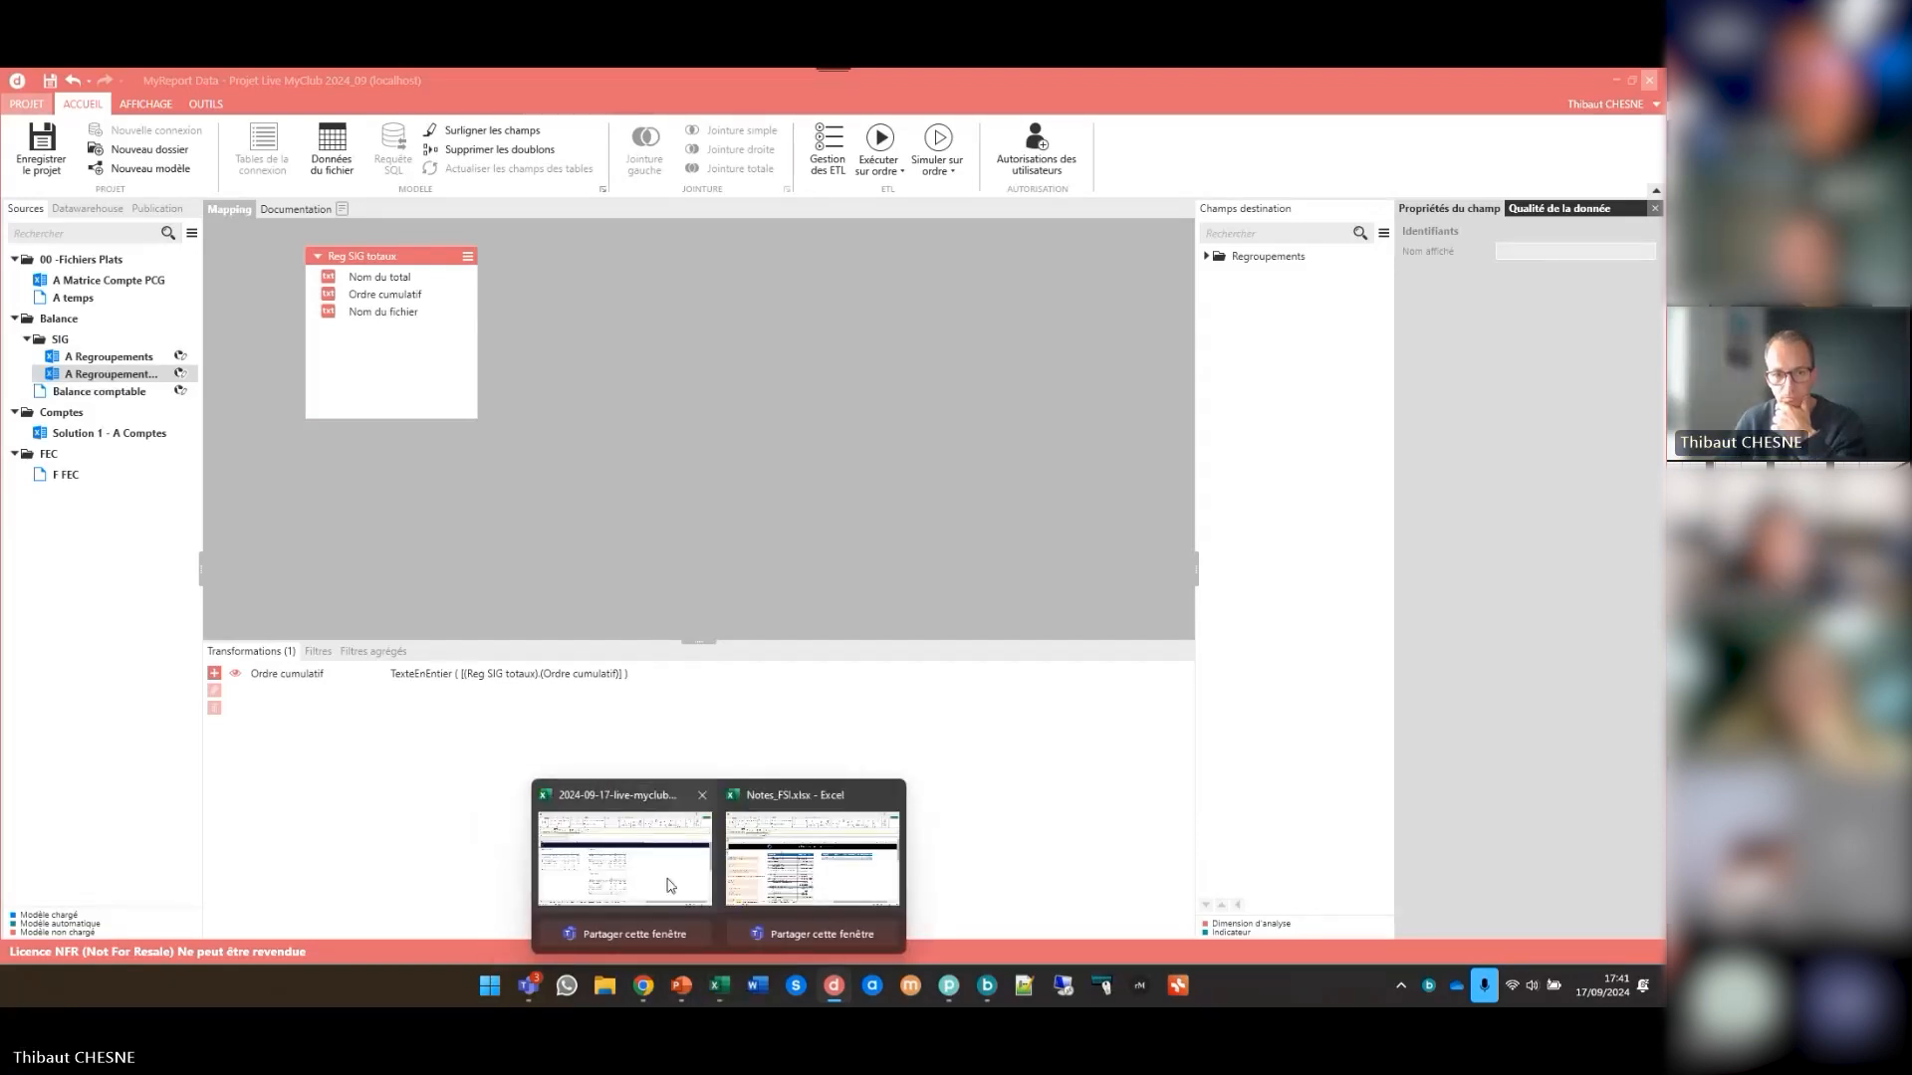
{"action": "left_click", "coordinate": [812, 859]}
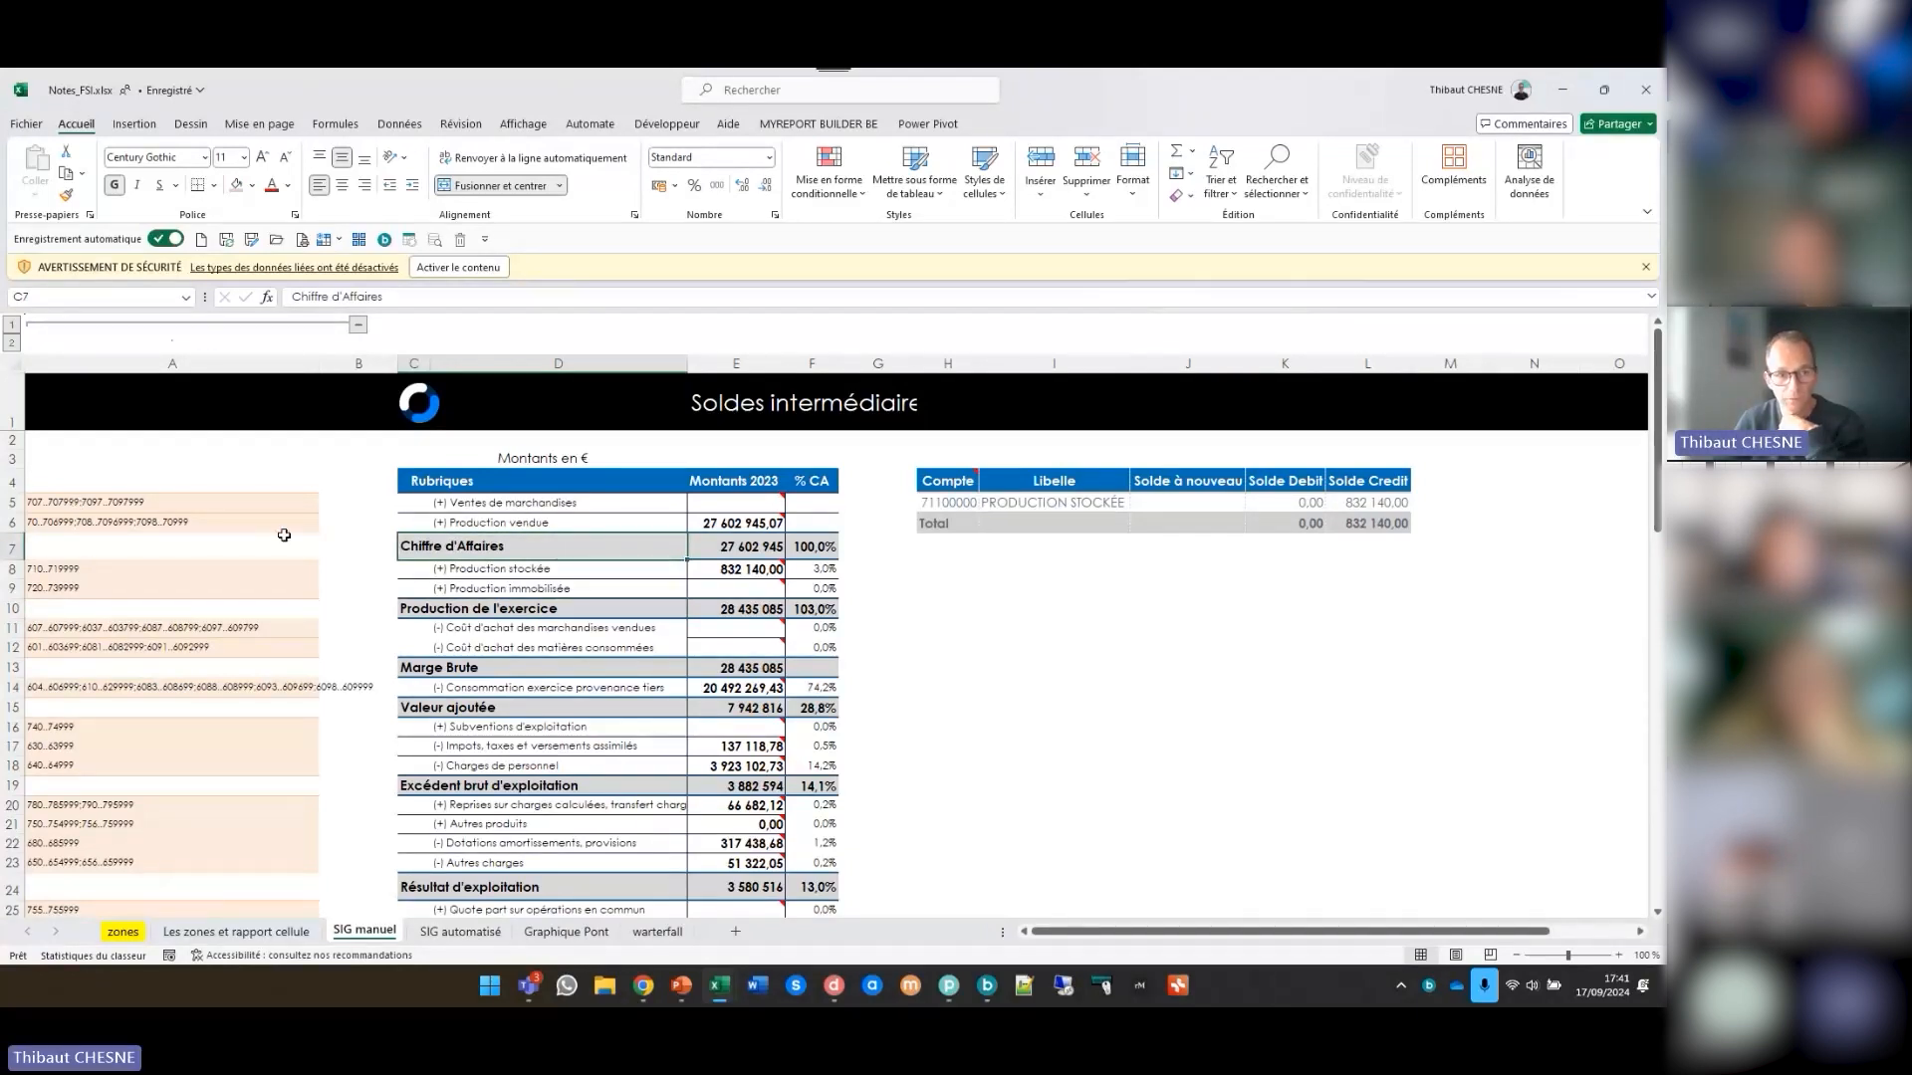
{"action": "left_click", "coordinate": [59, 500]}
{"action": "key", "text": "Down"}
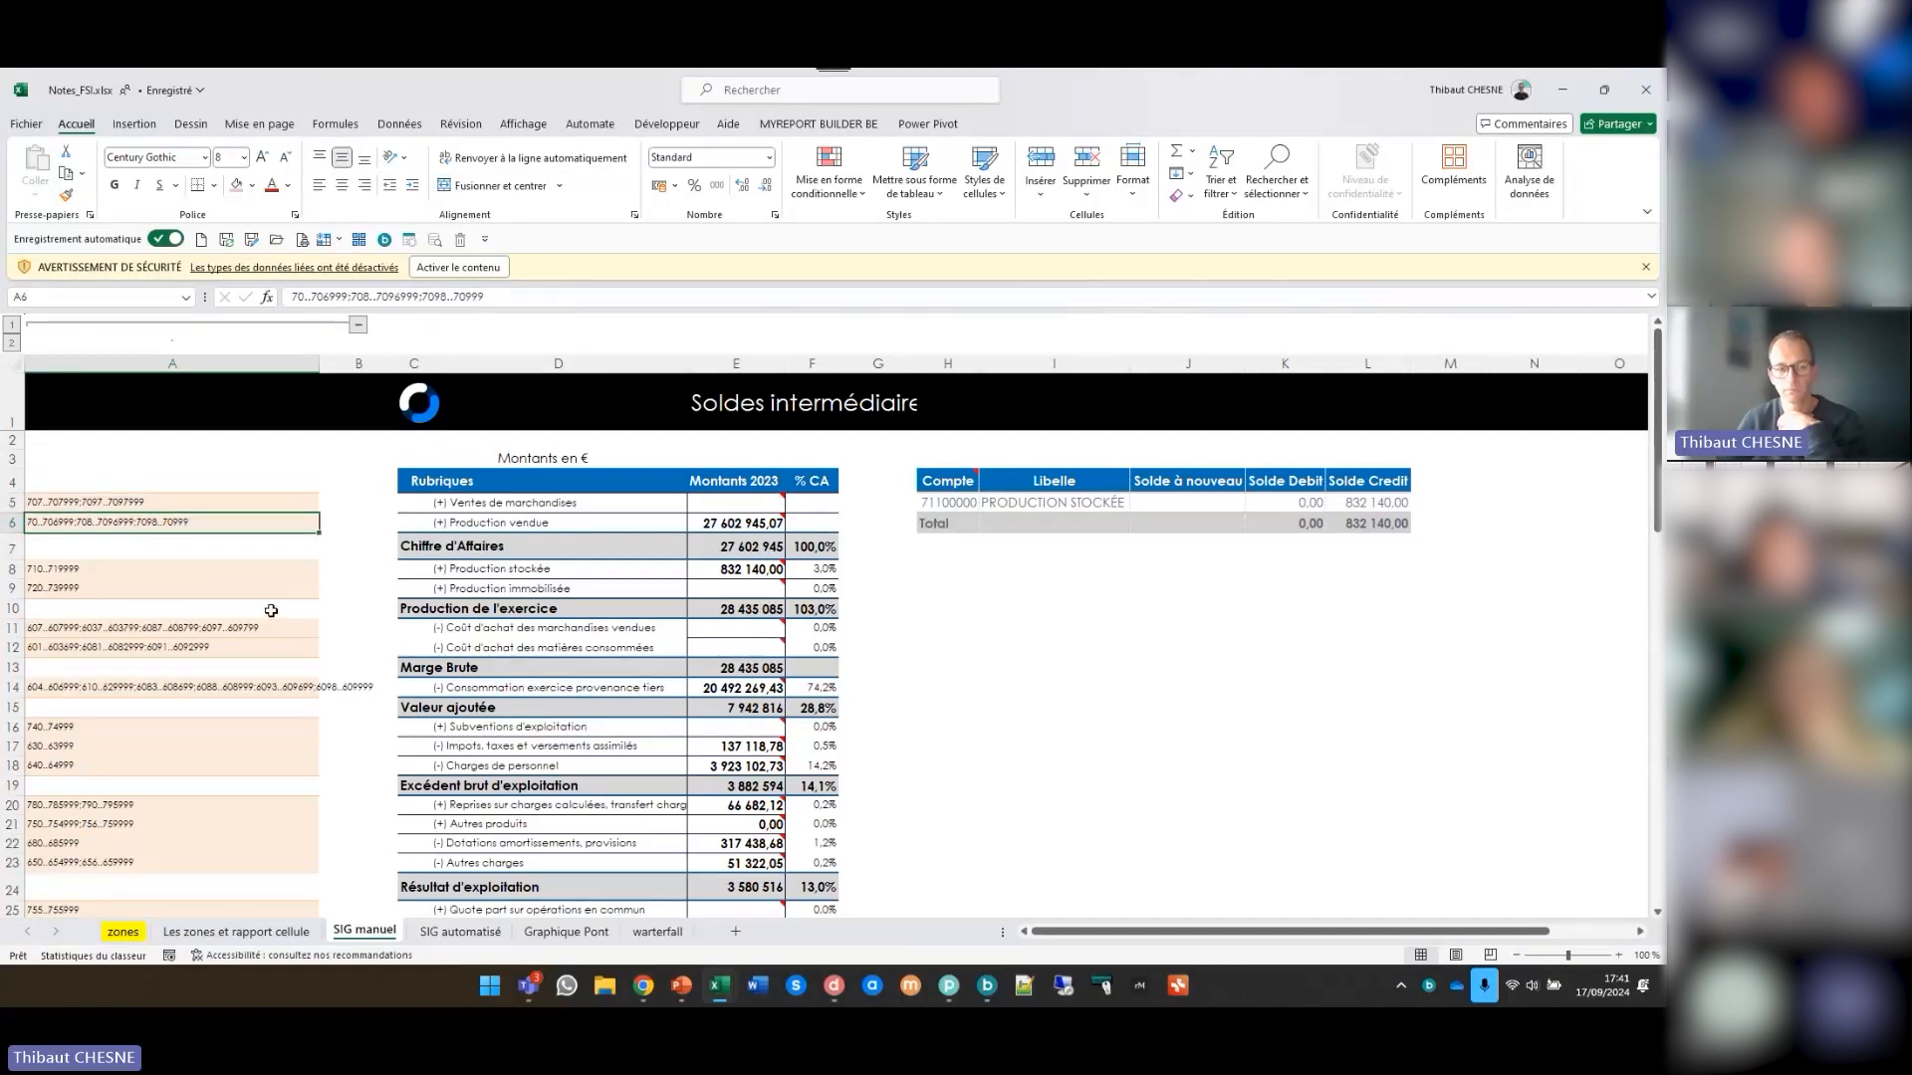
{"action": "left_click", "coordinate": [493, 547]}
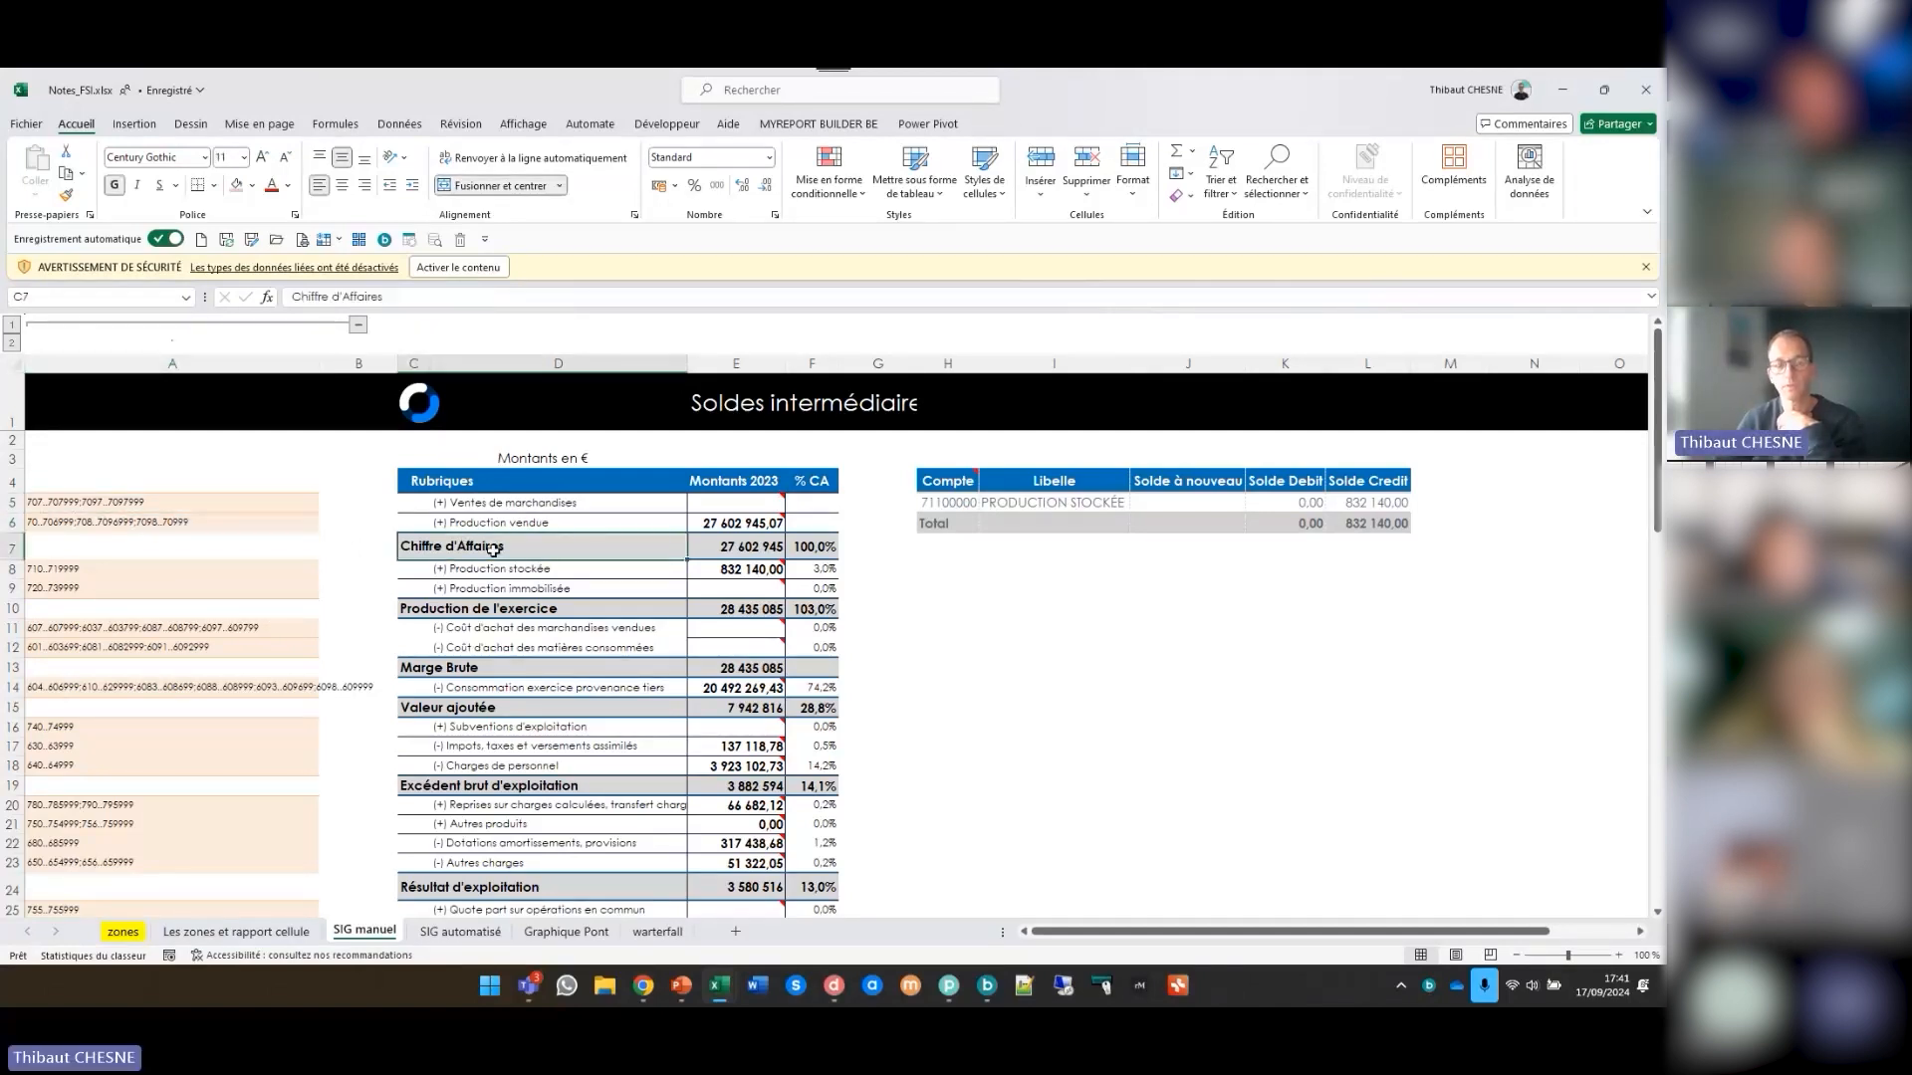
{"action": "left_click", "coordinate": [142, 502]}
{"action": "left_click", "coordinate": [145, 520]}
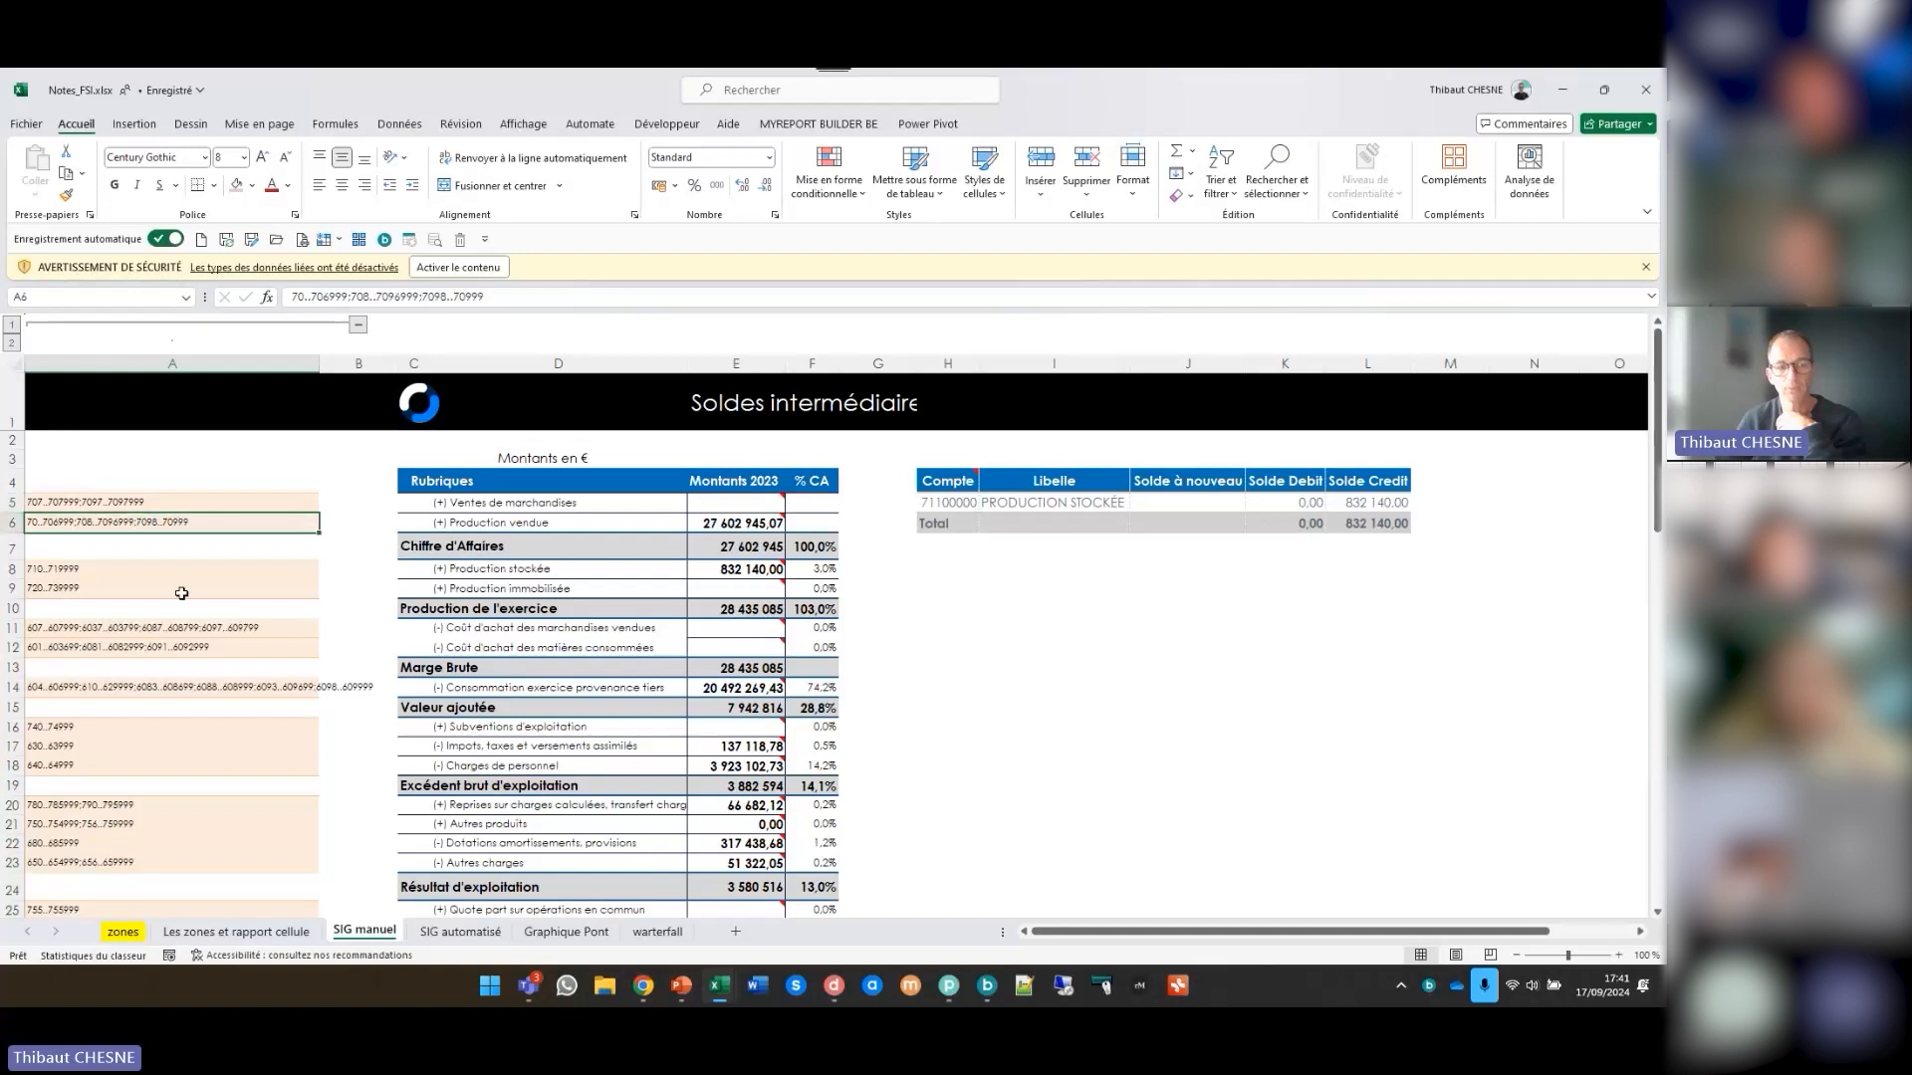
- Examine the account ranges in A5, A6, A8 and A9 that make up Production de l'exercice
{"action": "left_click", "coordinate": [432, 619]}
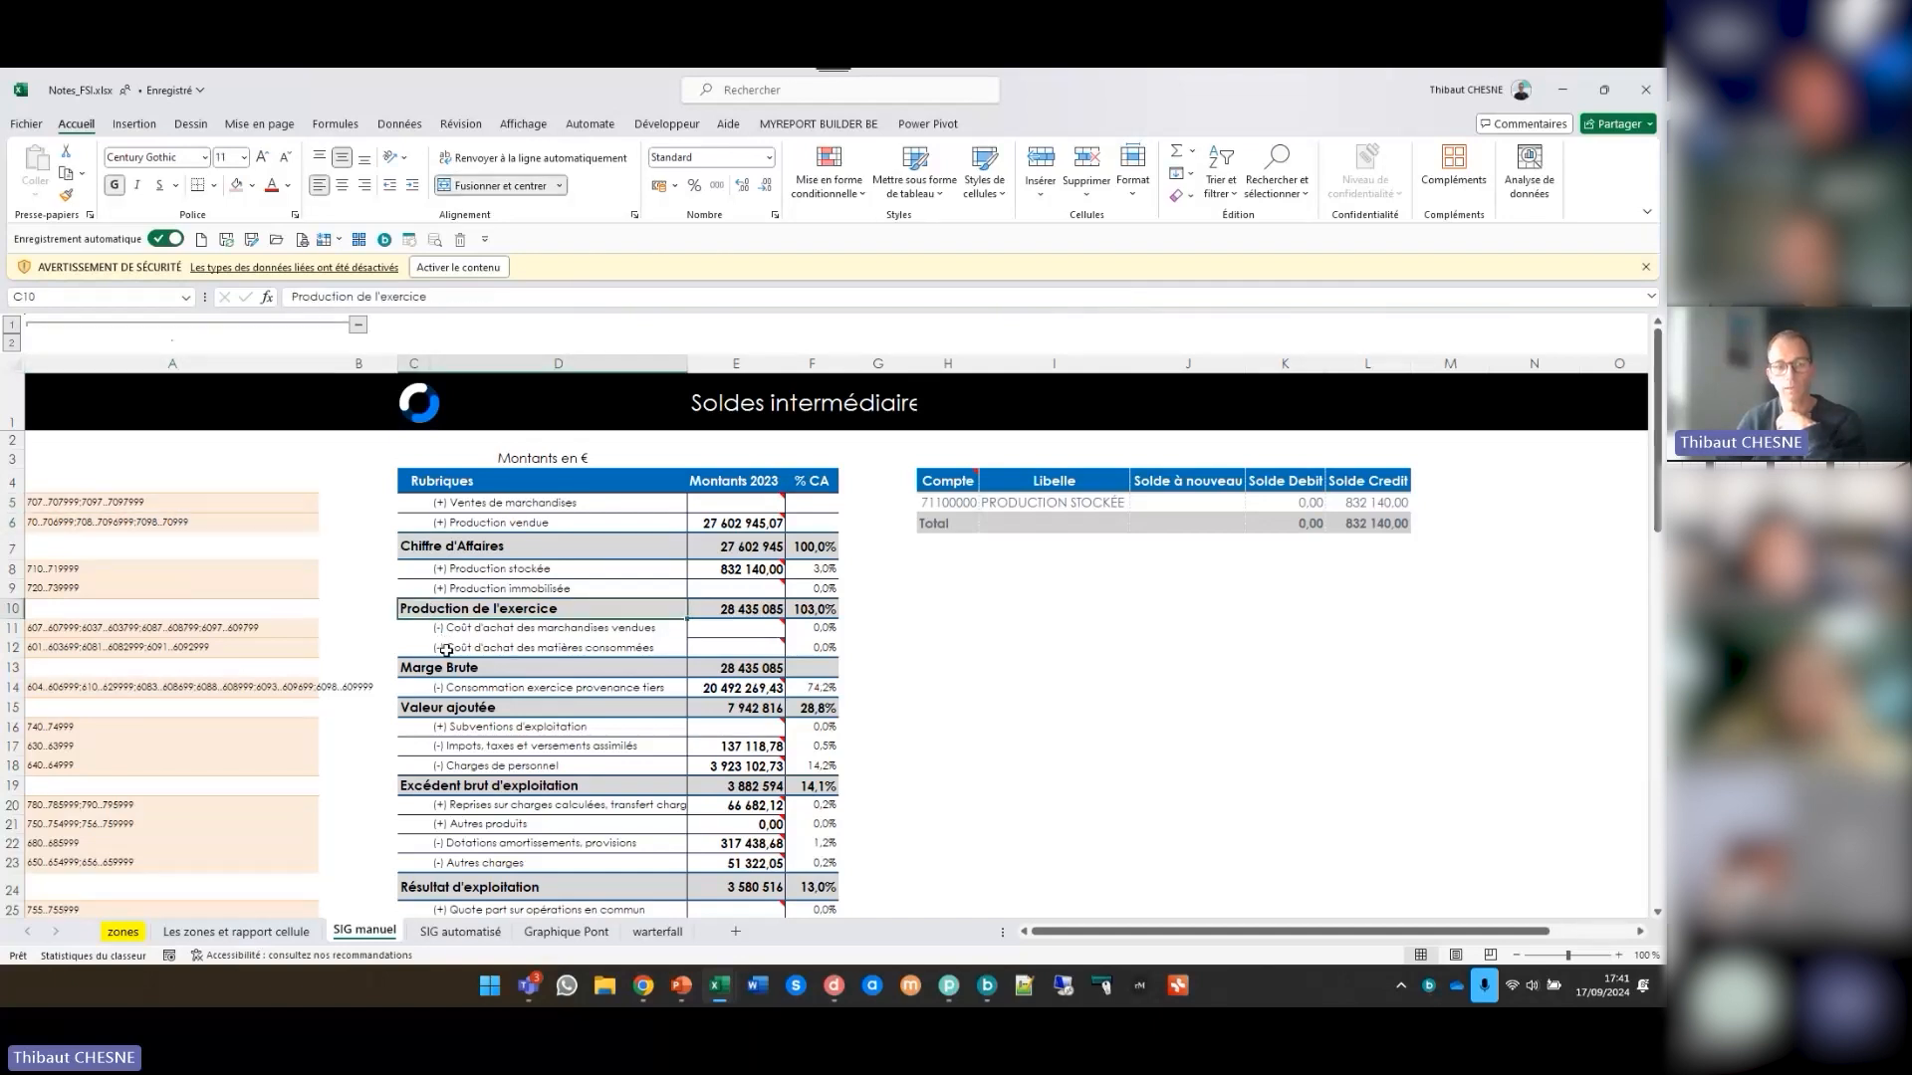
{"action": "left_click", "coordinate": [231, 505]}
{"action": "key", "text": "Down"}
{"action": "left_click", "coordinate": [255, 567]}
{"action": "left_click", "coordinate": [251, 590]}
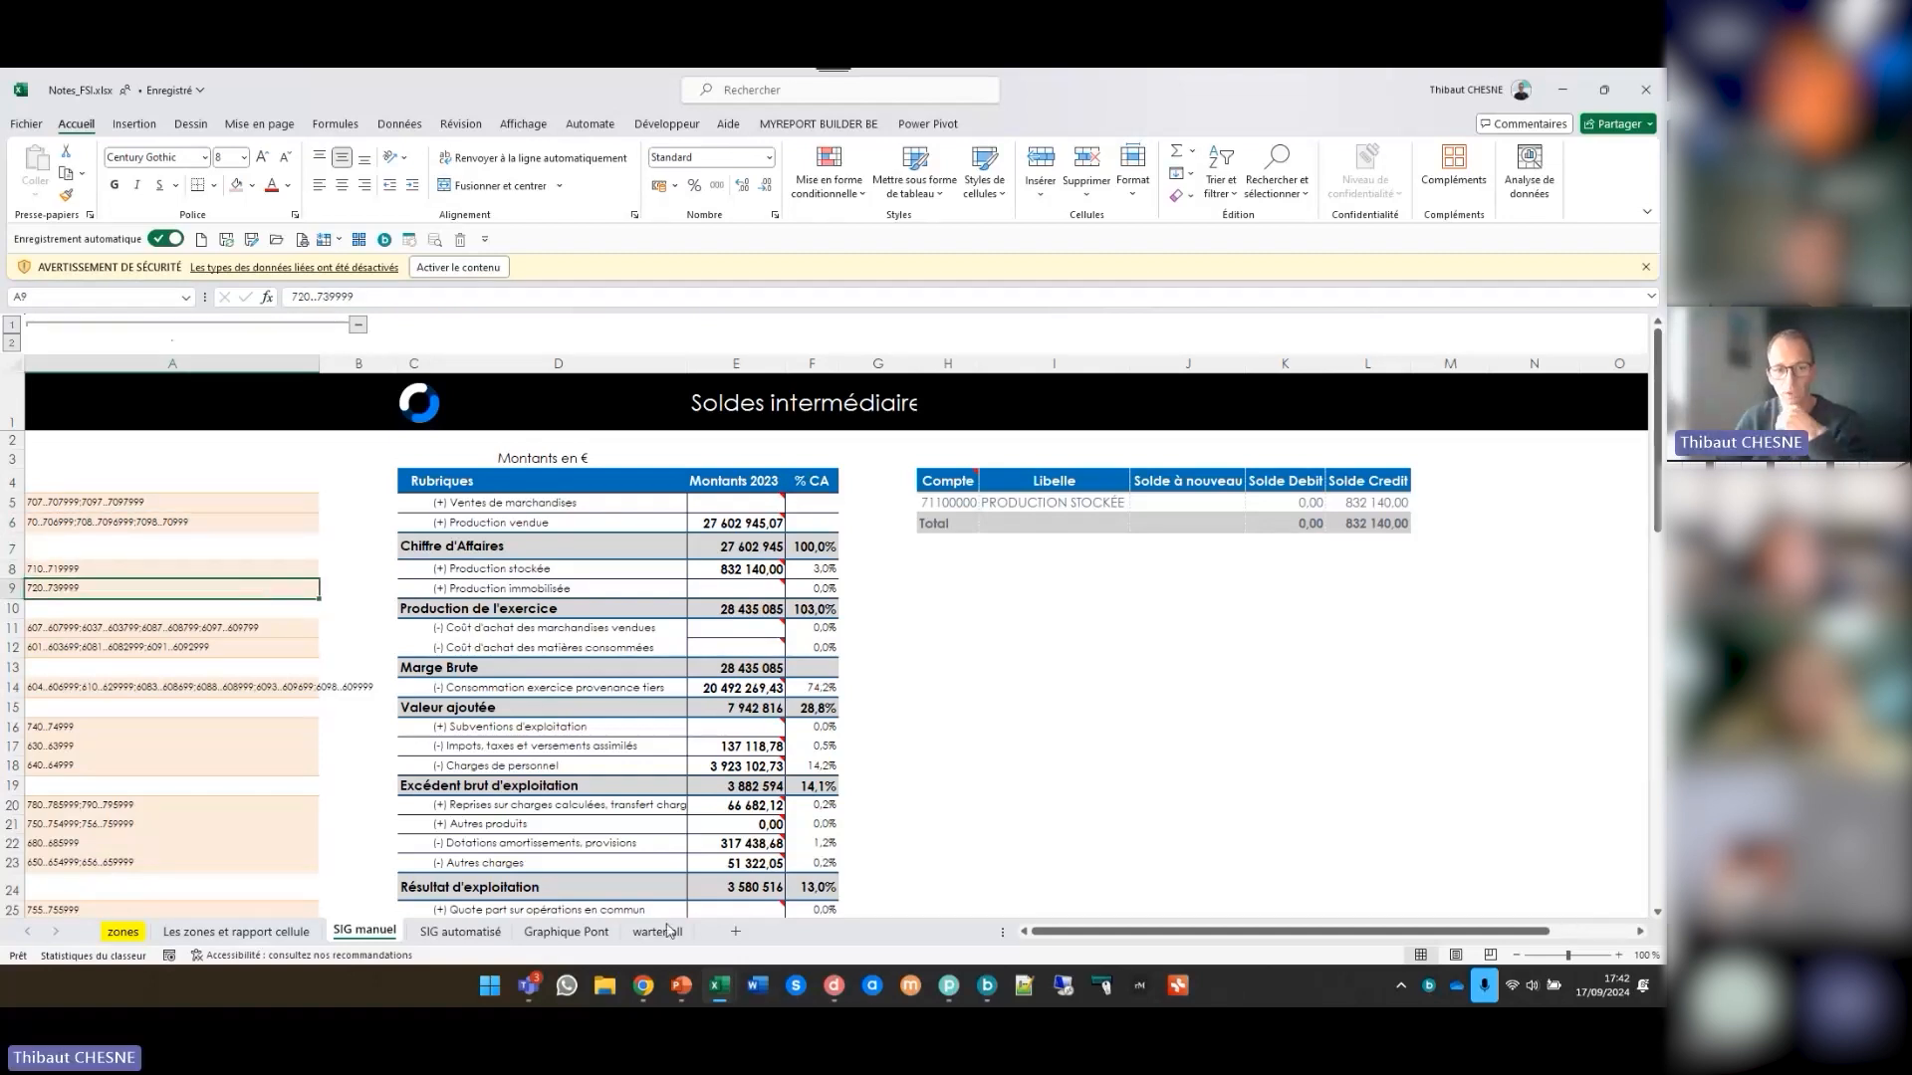
- Switch to MyReport Data, open the A Init totaux datawarehouse model, and move the A Regroupements table farther from the Totaux table
{"action": "left_click", "coordinate": [835, 988]}
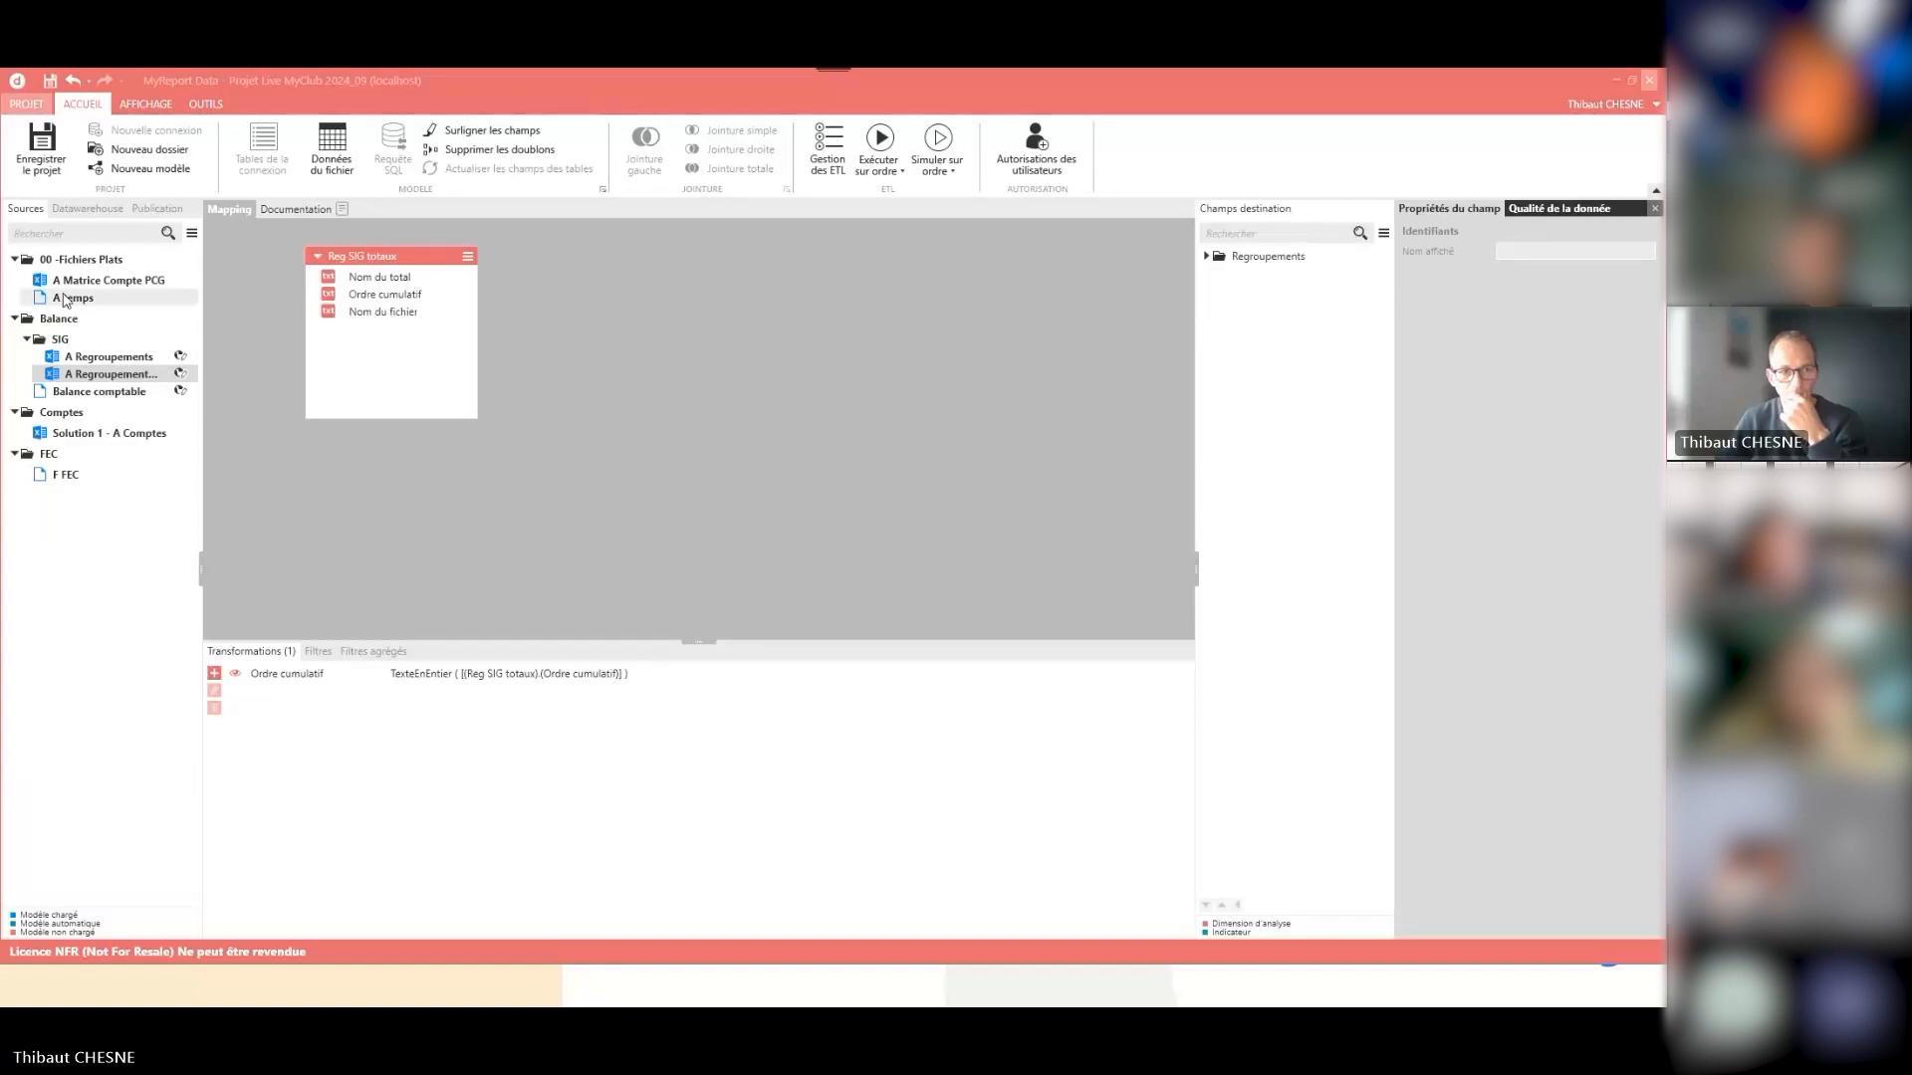
{"action": "left_click", "coordinate": [86, 209]}
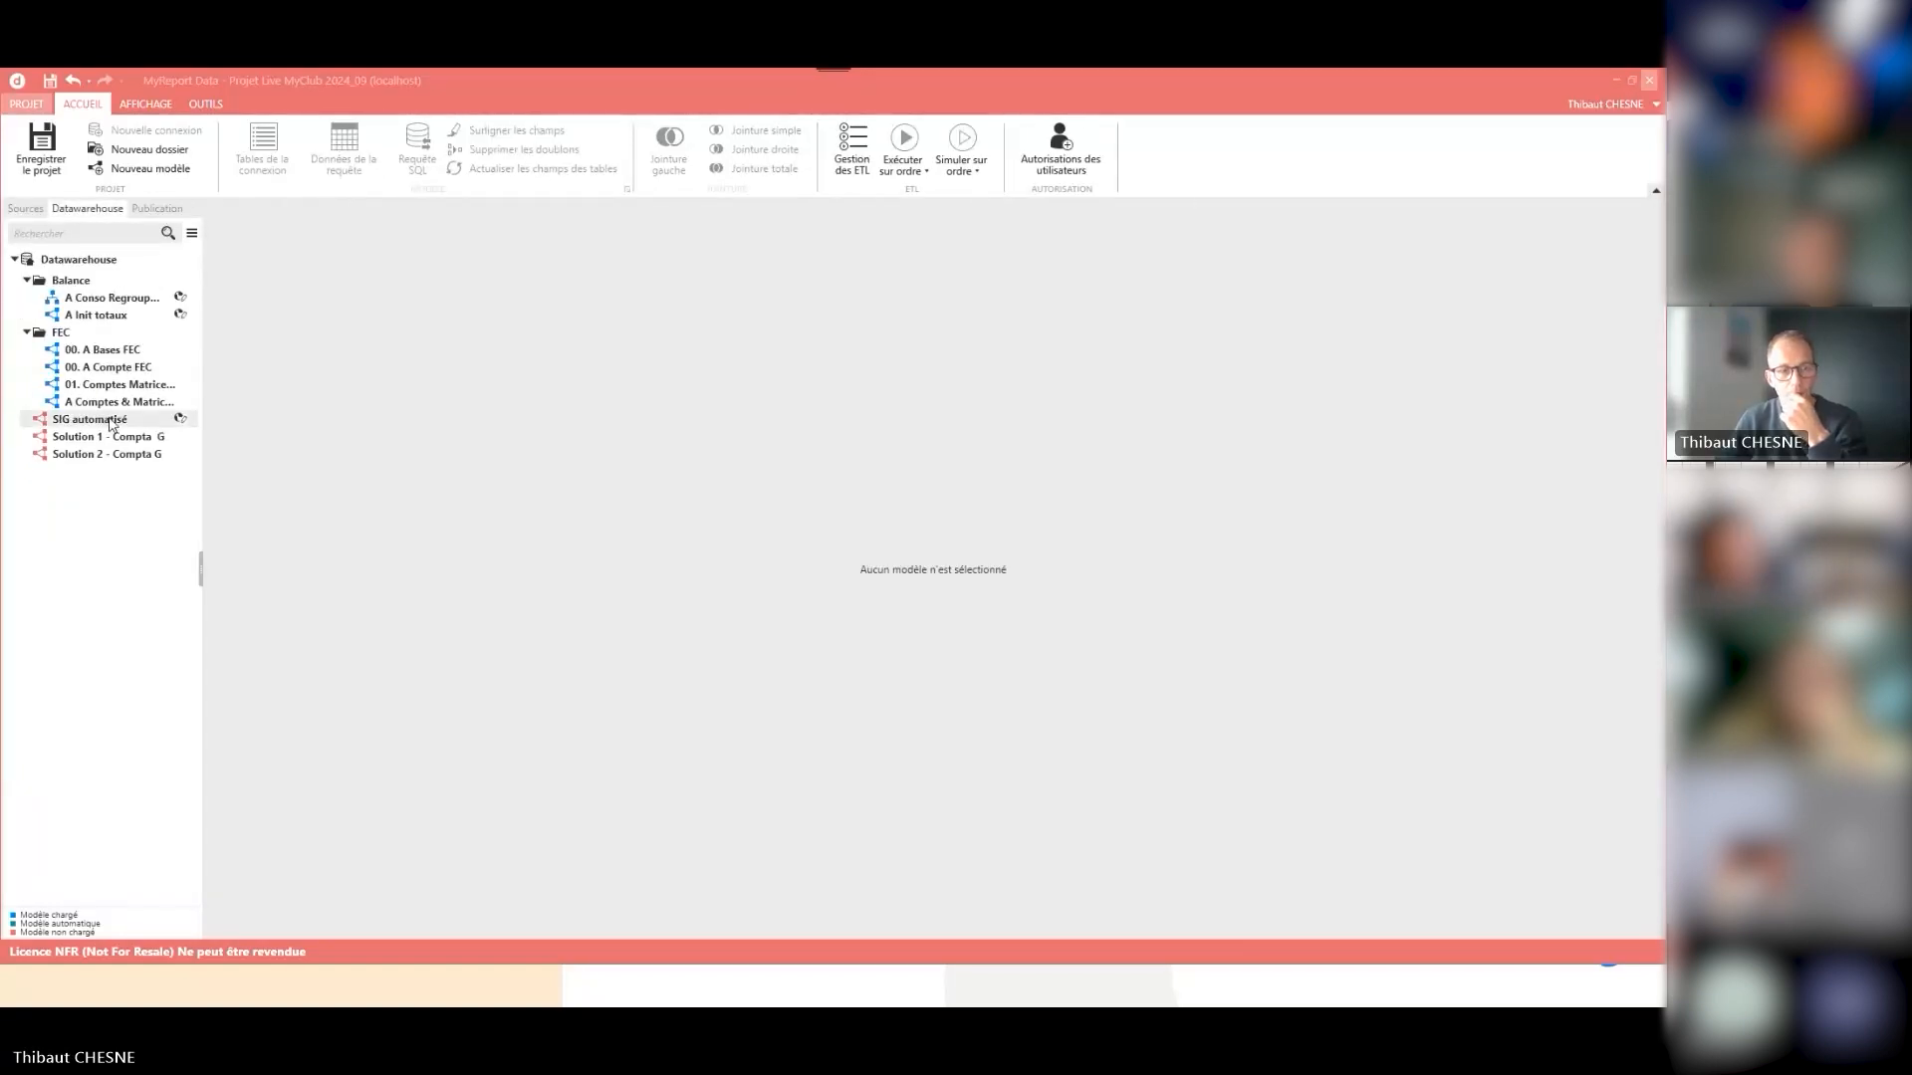
{"action": "left_click", "coordinate": [96, 318]}
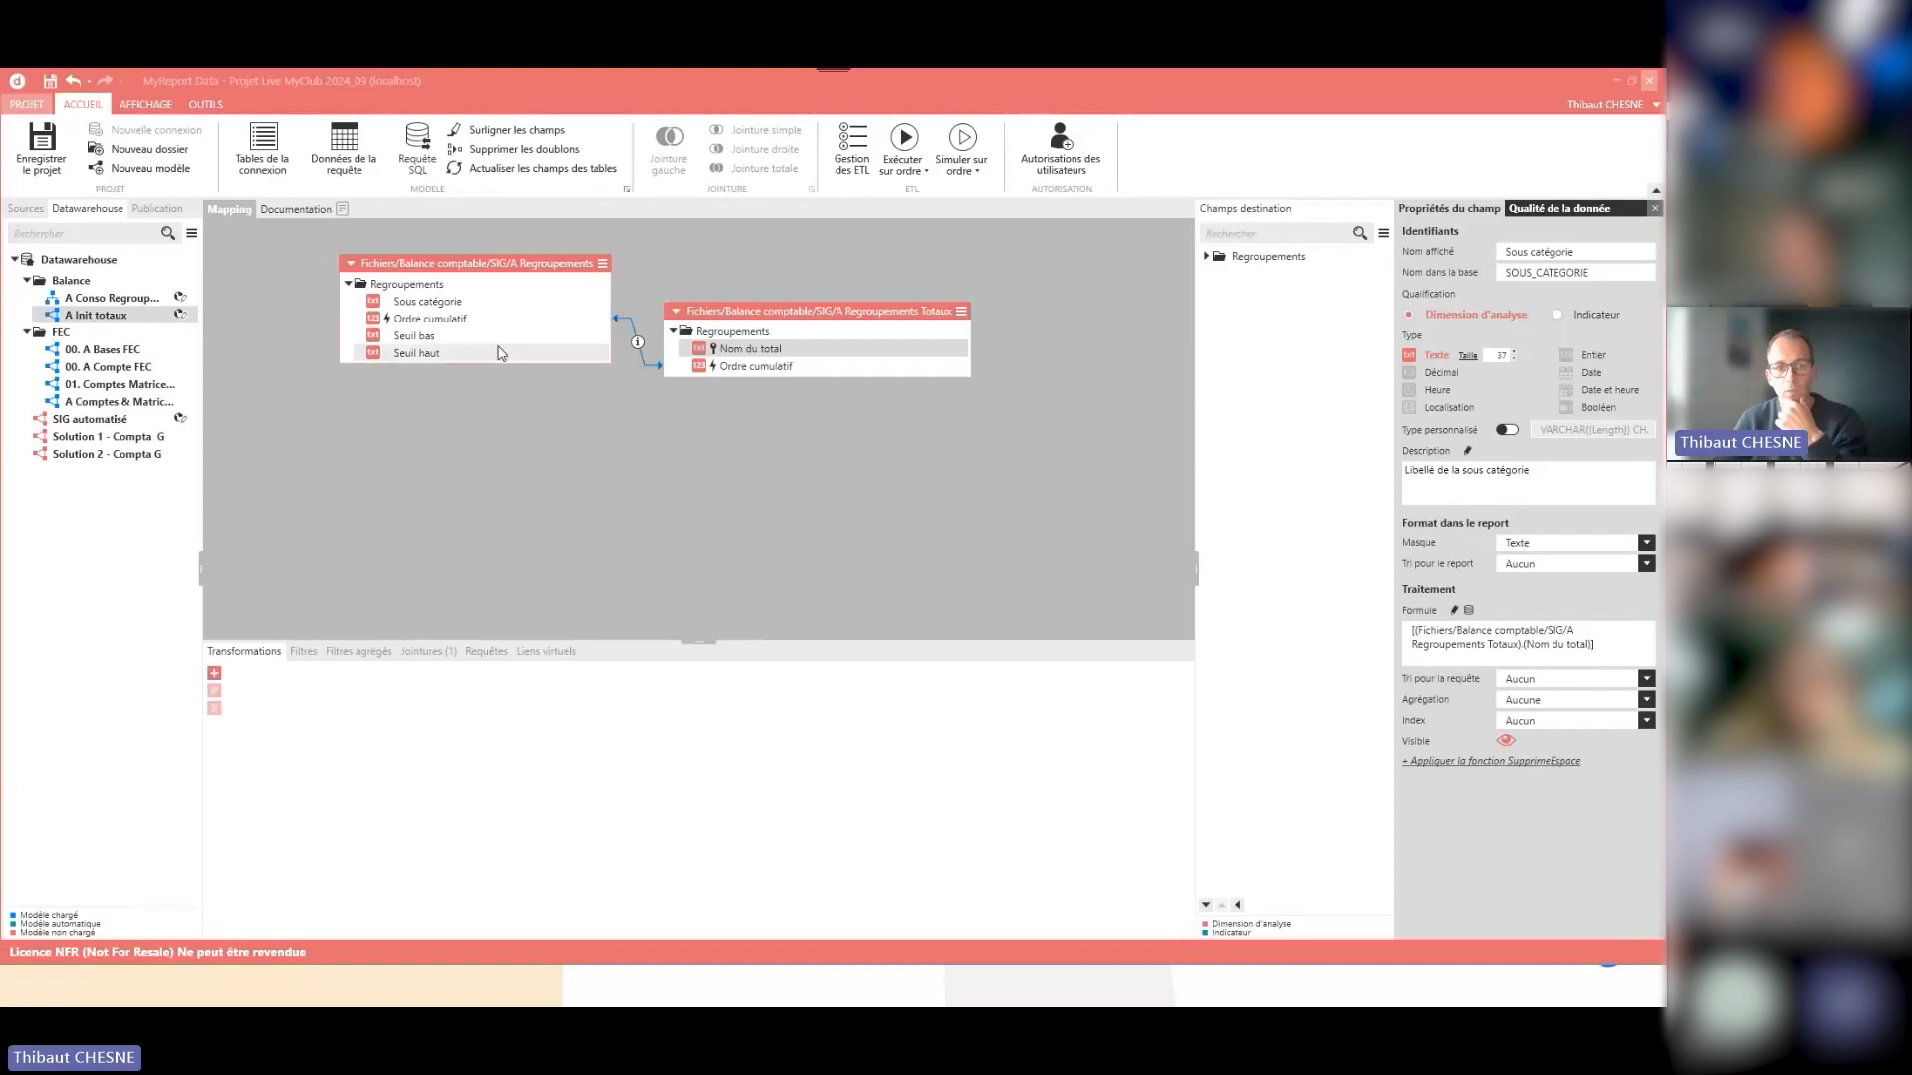
{"action": "left_click_drag", "start_coordinate": [349, 288], "coordinate": [256, 306]}
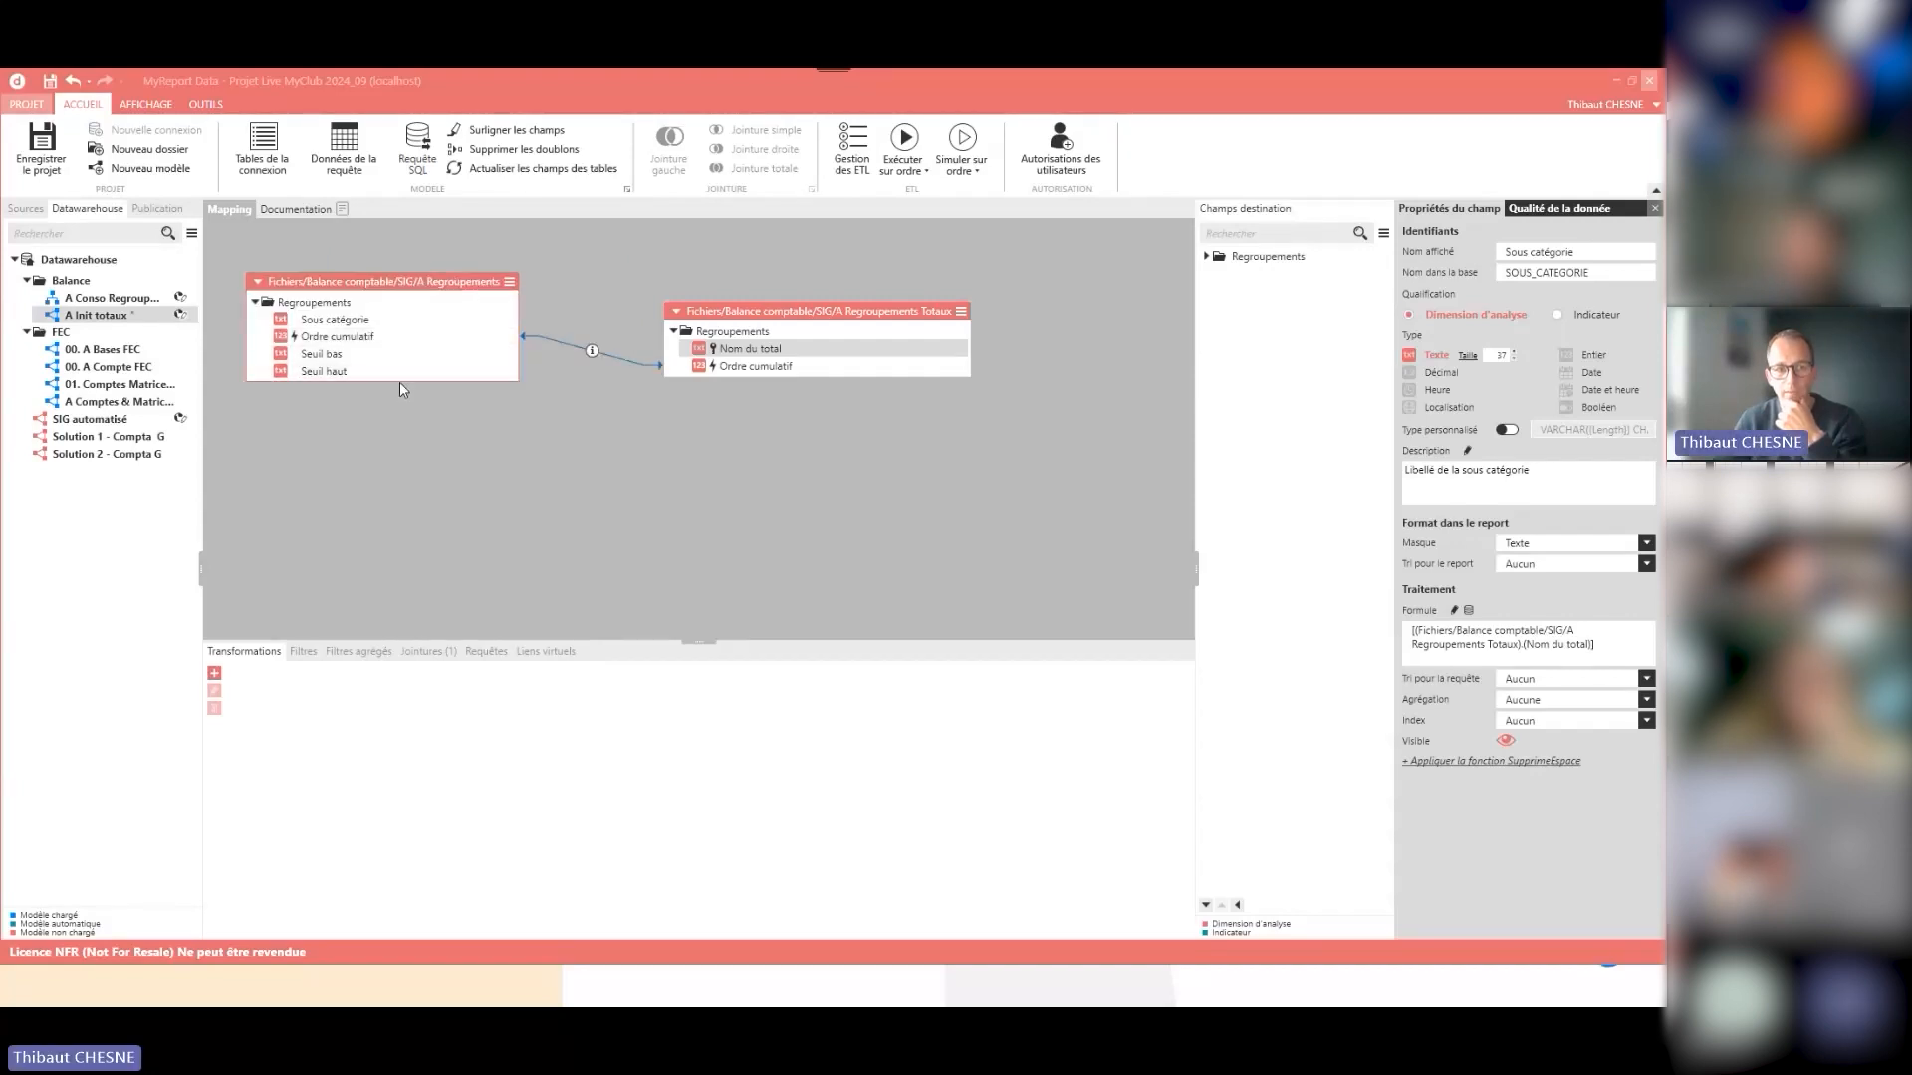
{"action": "left_click", "coordinate": [759, 356]}
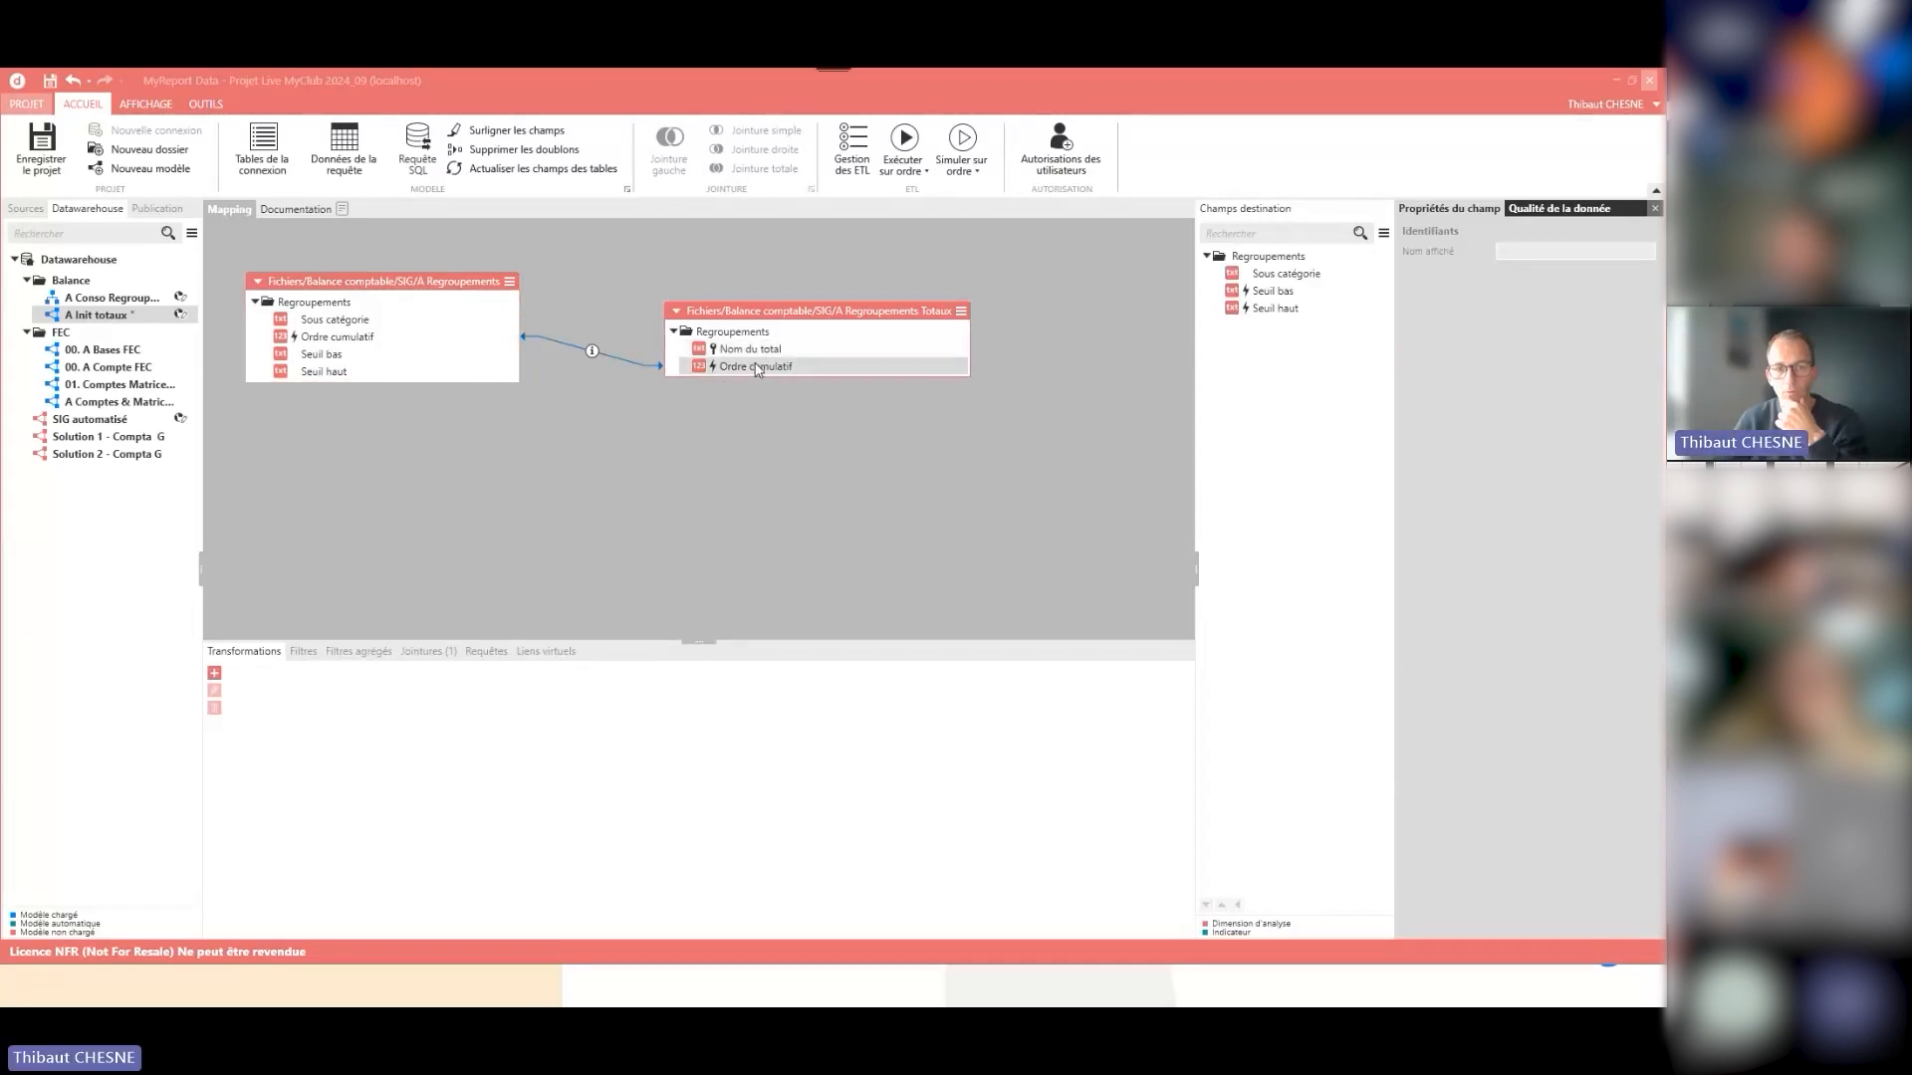
- Preview the A Init totaux query data and review each total's lower and upper account thresholds through the last row
{"action": "left_click", "coordinate": [345, 152]}
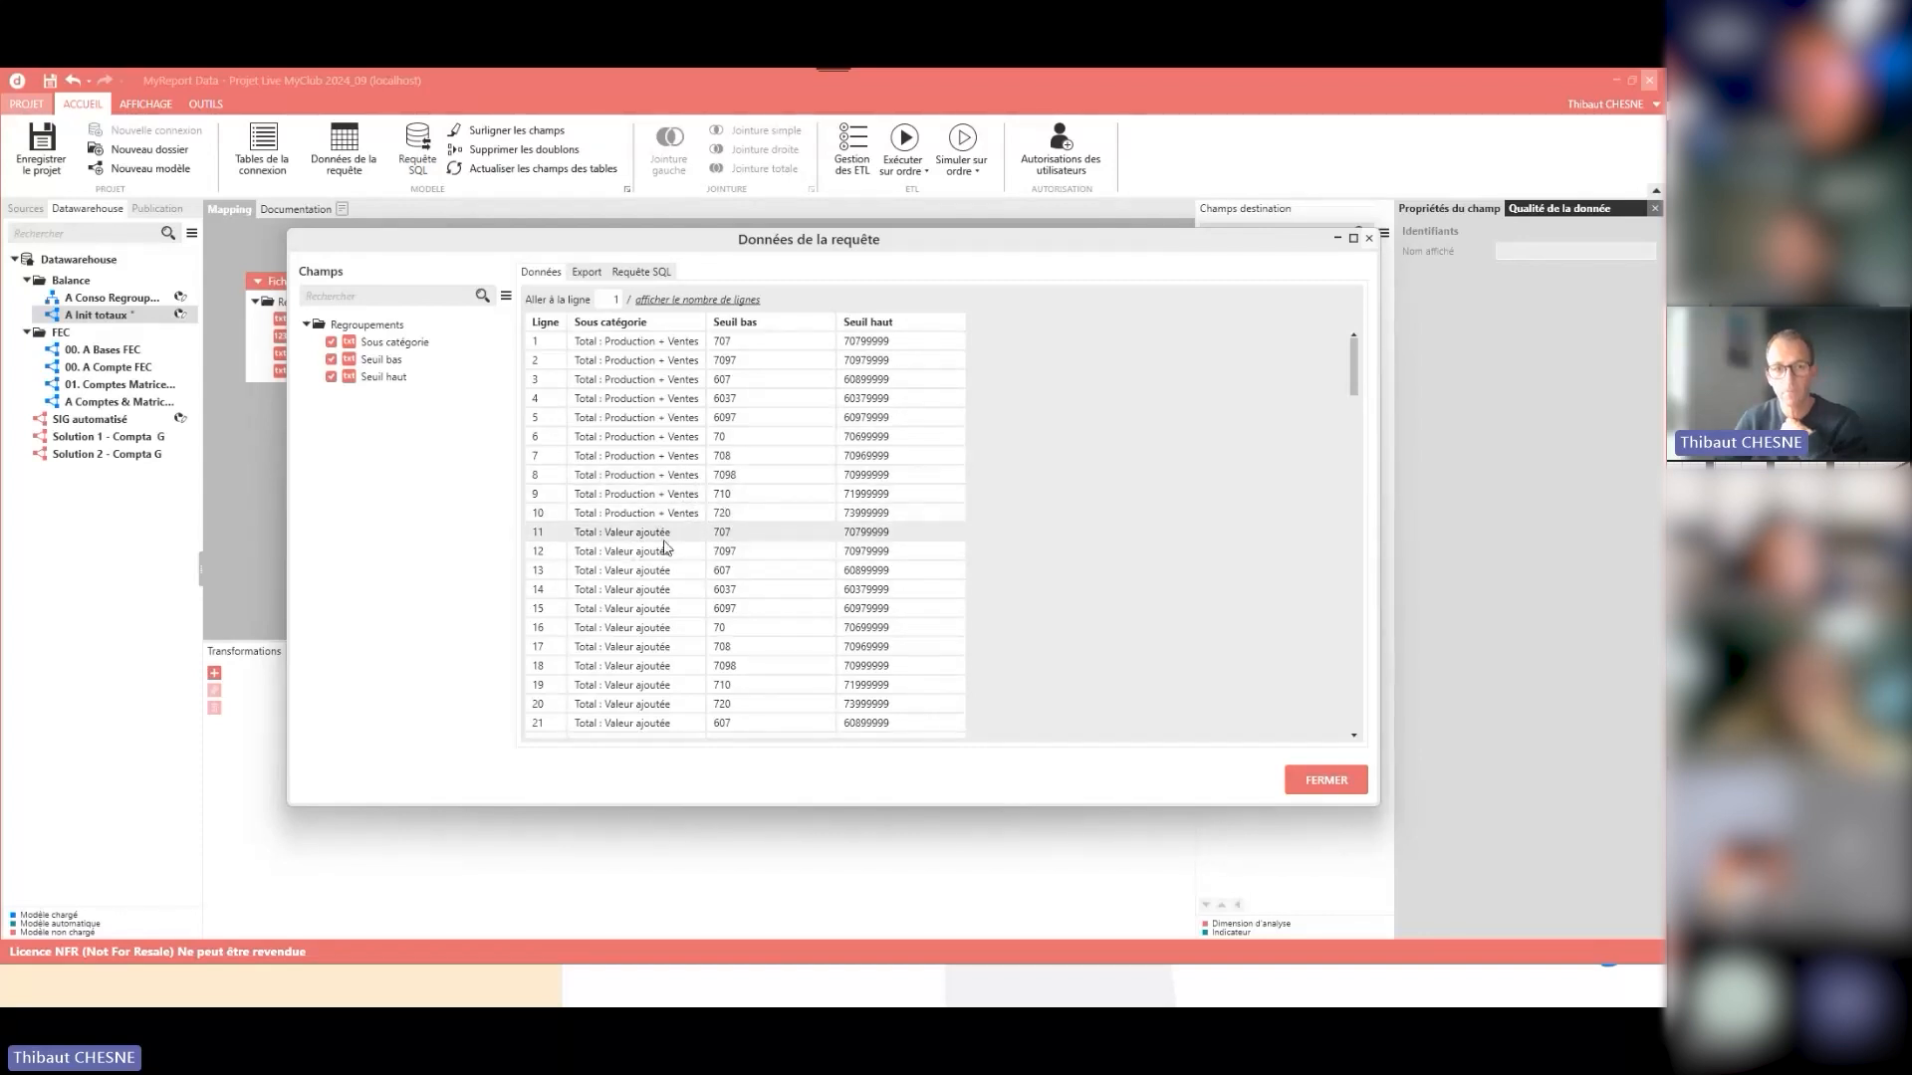
{"action": "scroll", "coordinate": [703, 541], "scroll_direction": "down", "scroll_amount": 2}
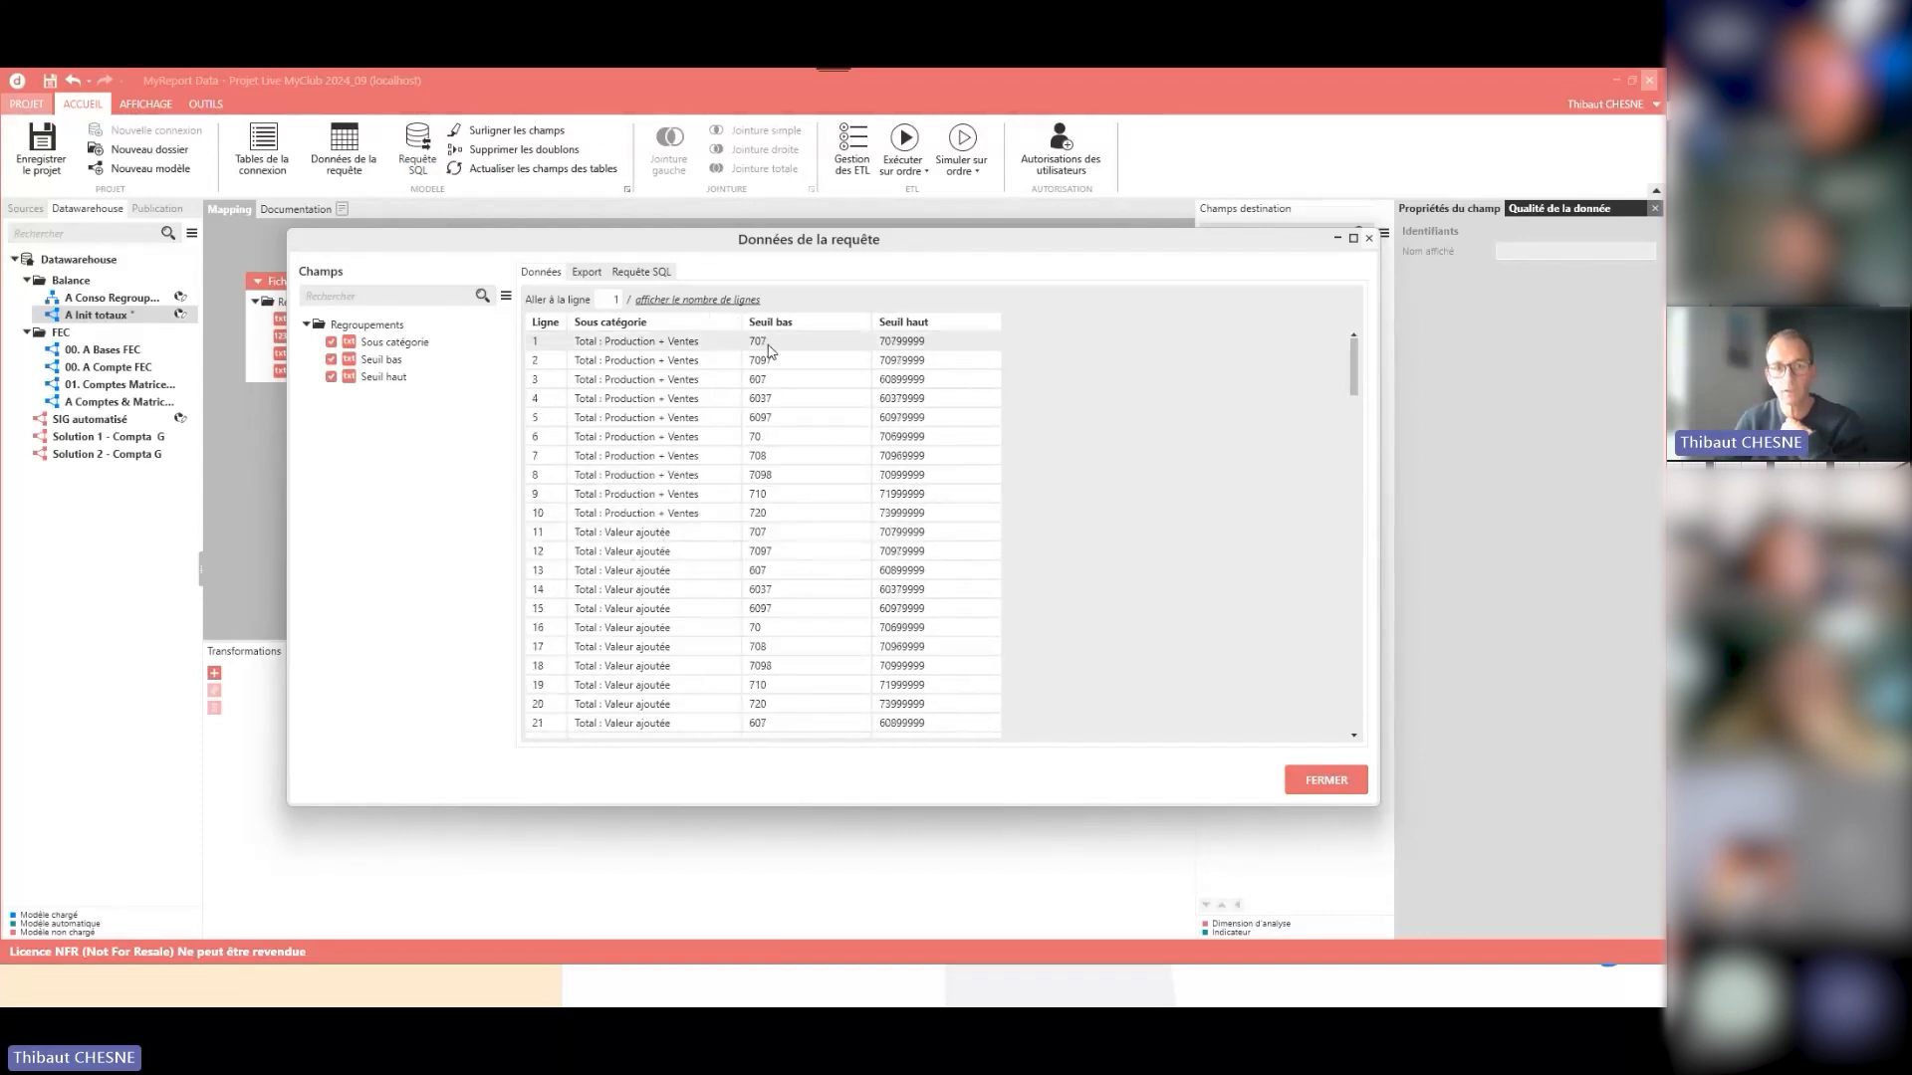
{"action": "scroll", "coordinate": [736, 541], "scroll_direction": "up", "scroll_amount": 2}
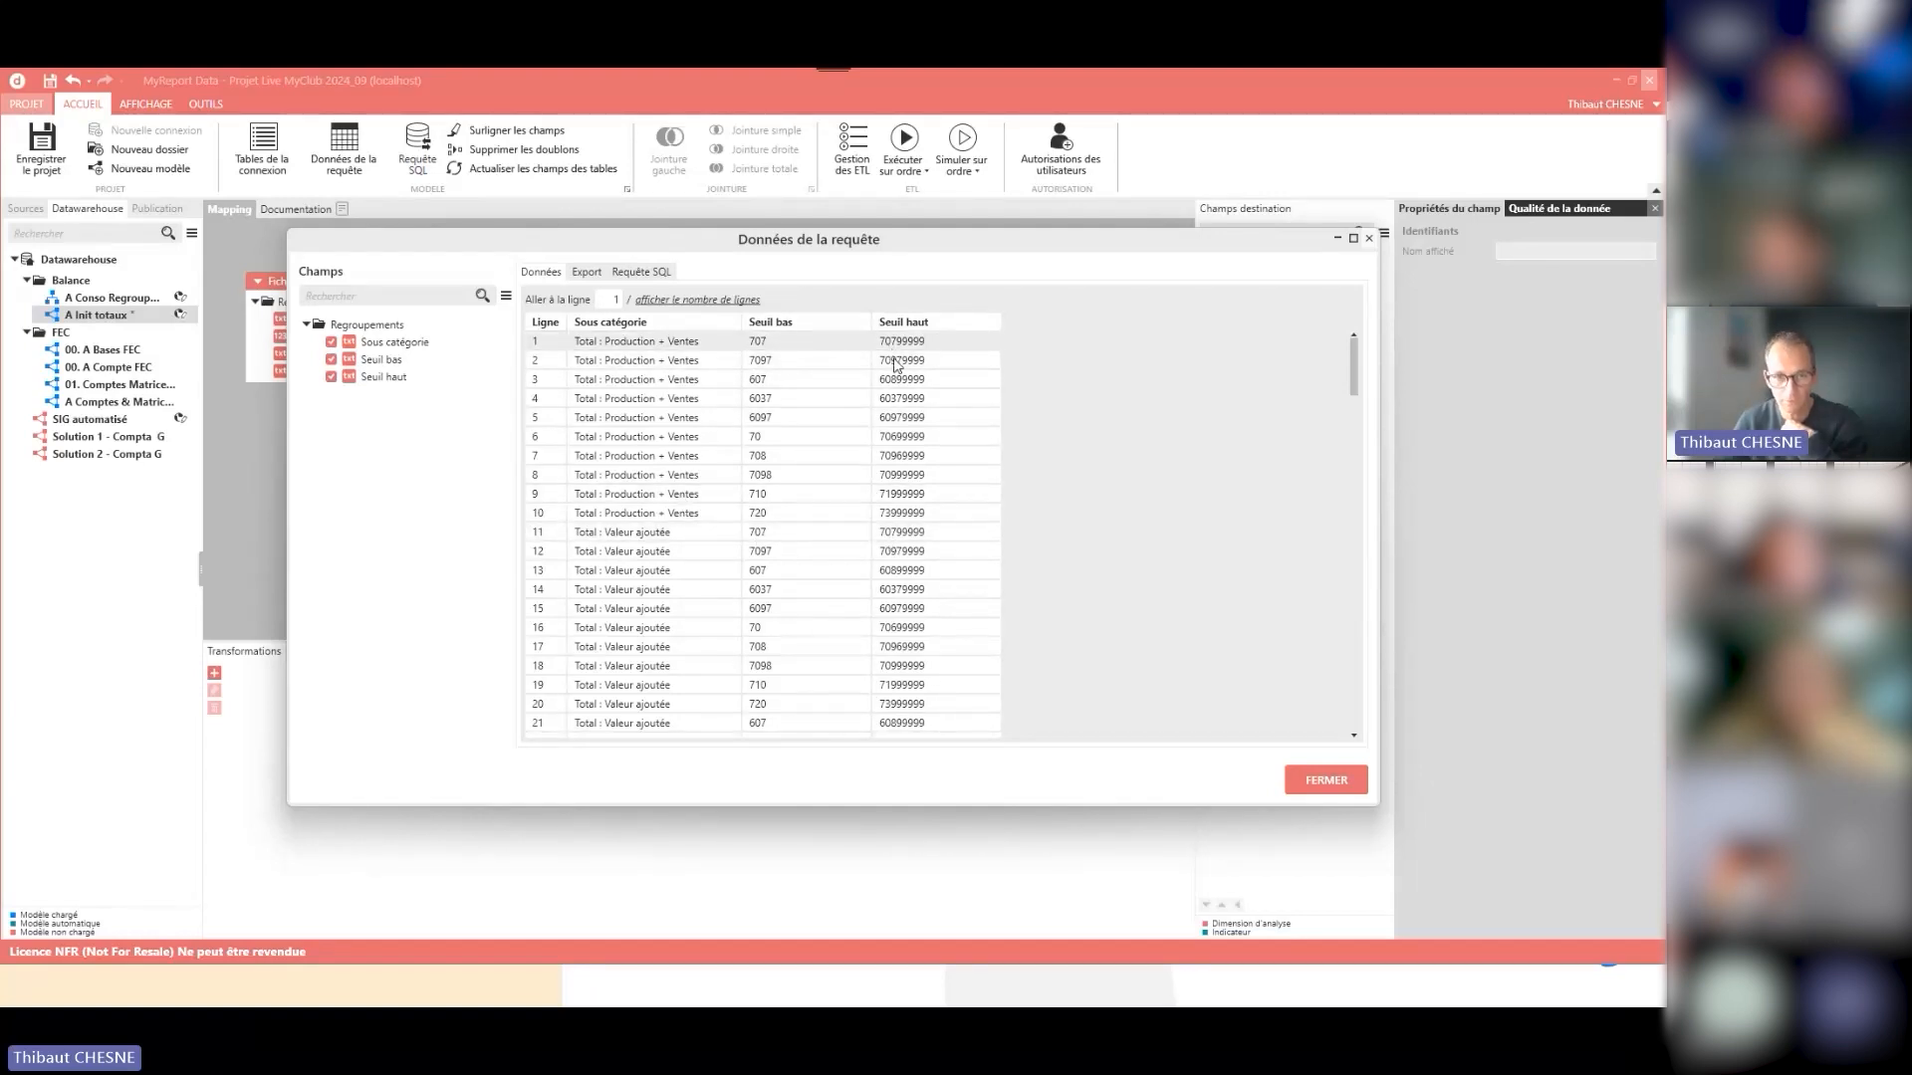
{"action": "scroll", "coordinate": [786, 552], "scroll_direction": "down", "scroll_amount": 7}
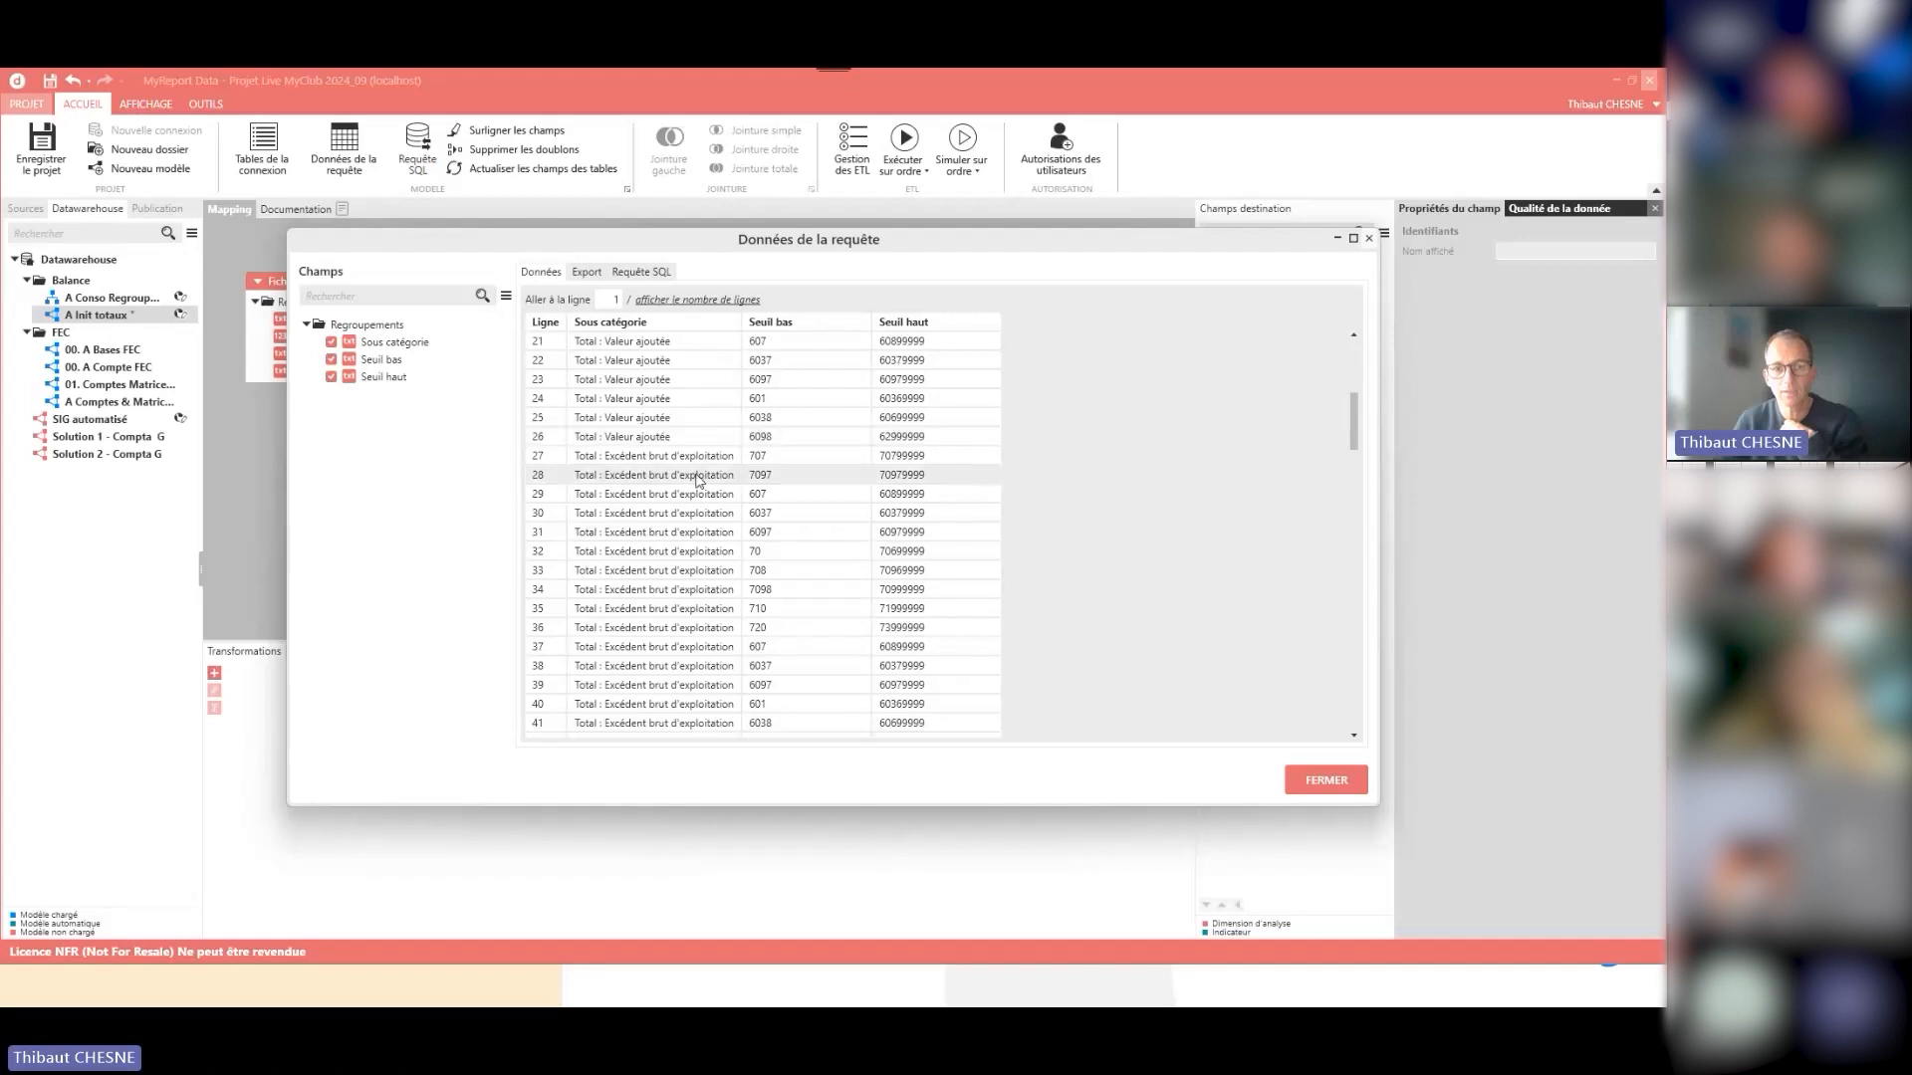
{"action": "scroll", "coordinate": [779, 518], "scroll_direction": "down", "scroll_amount": 20}
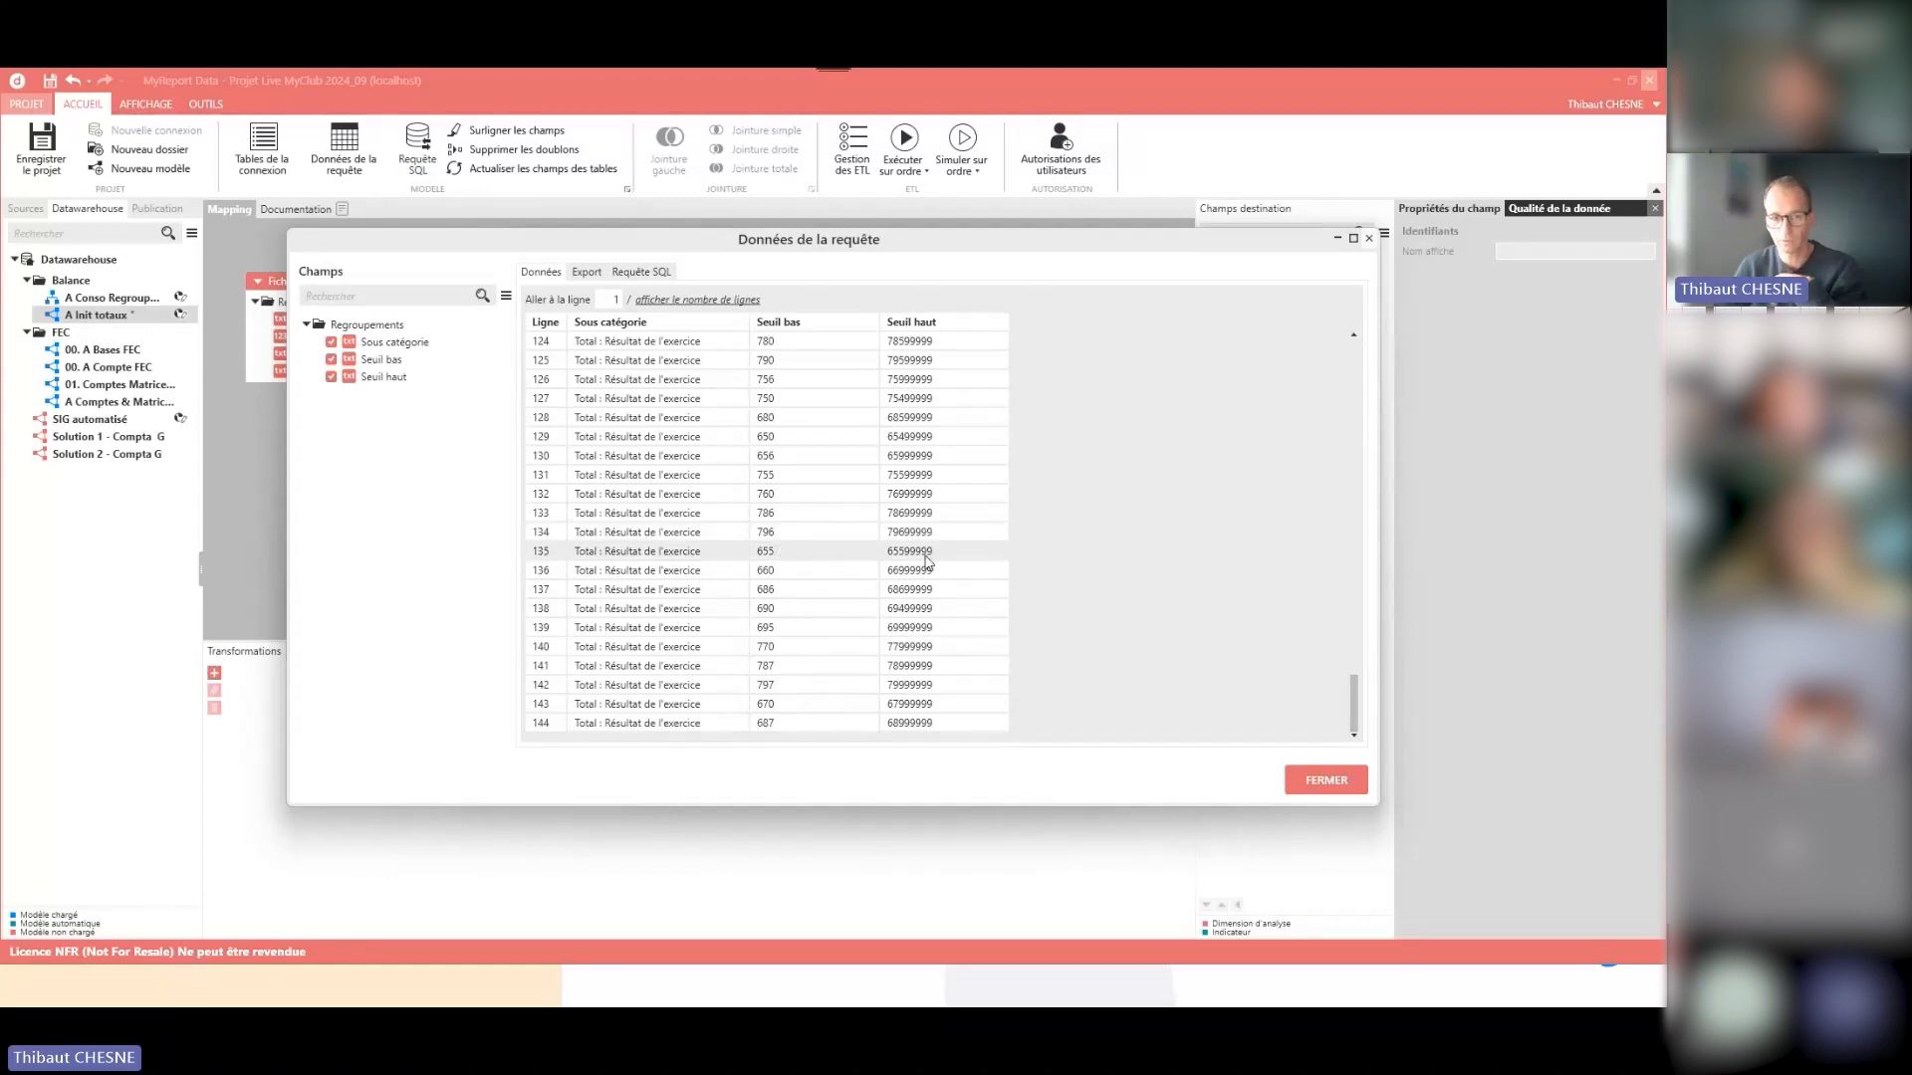
{"action": "left_click", "coordinate": [1323, 783]}
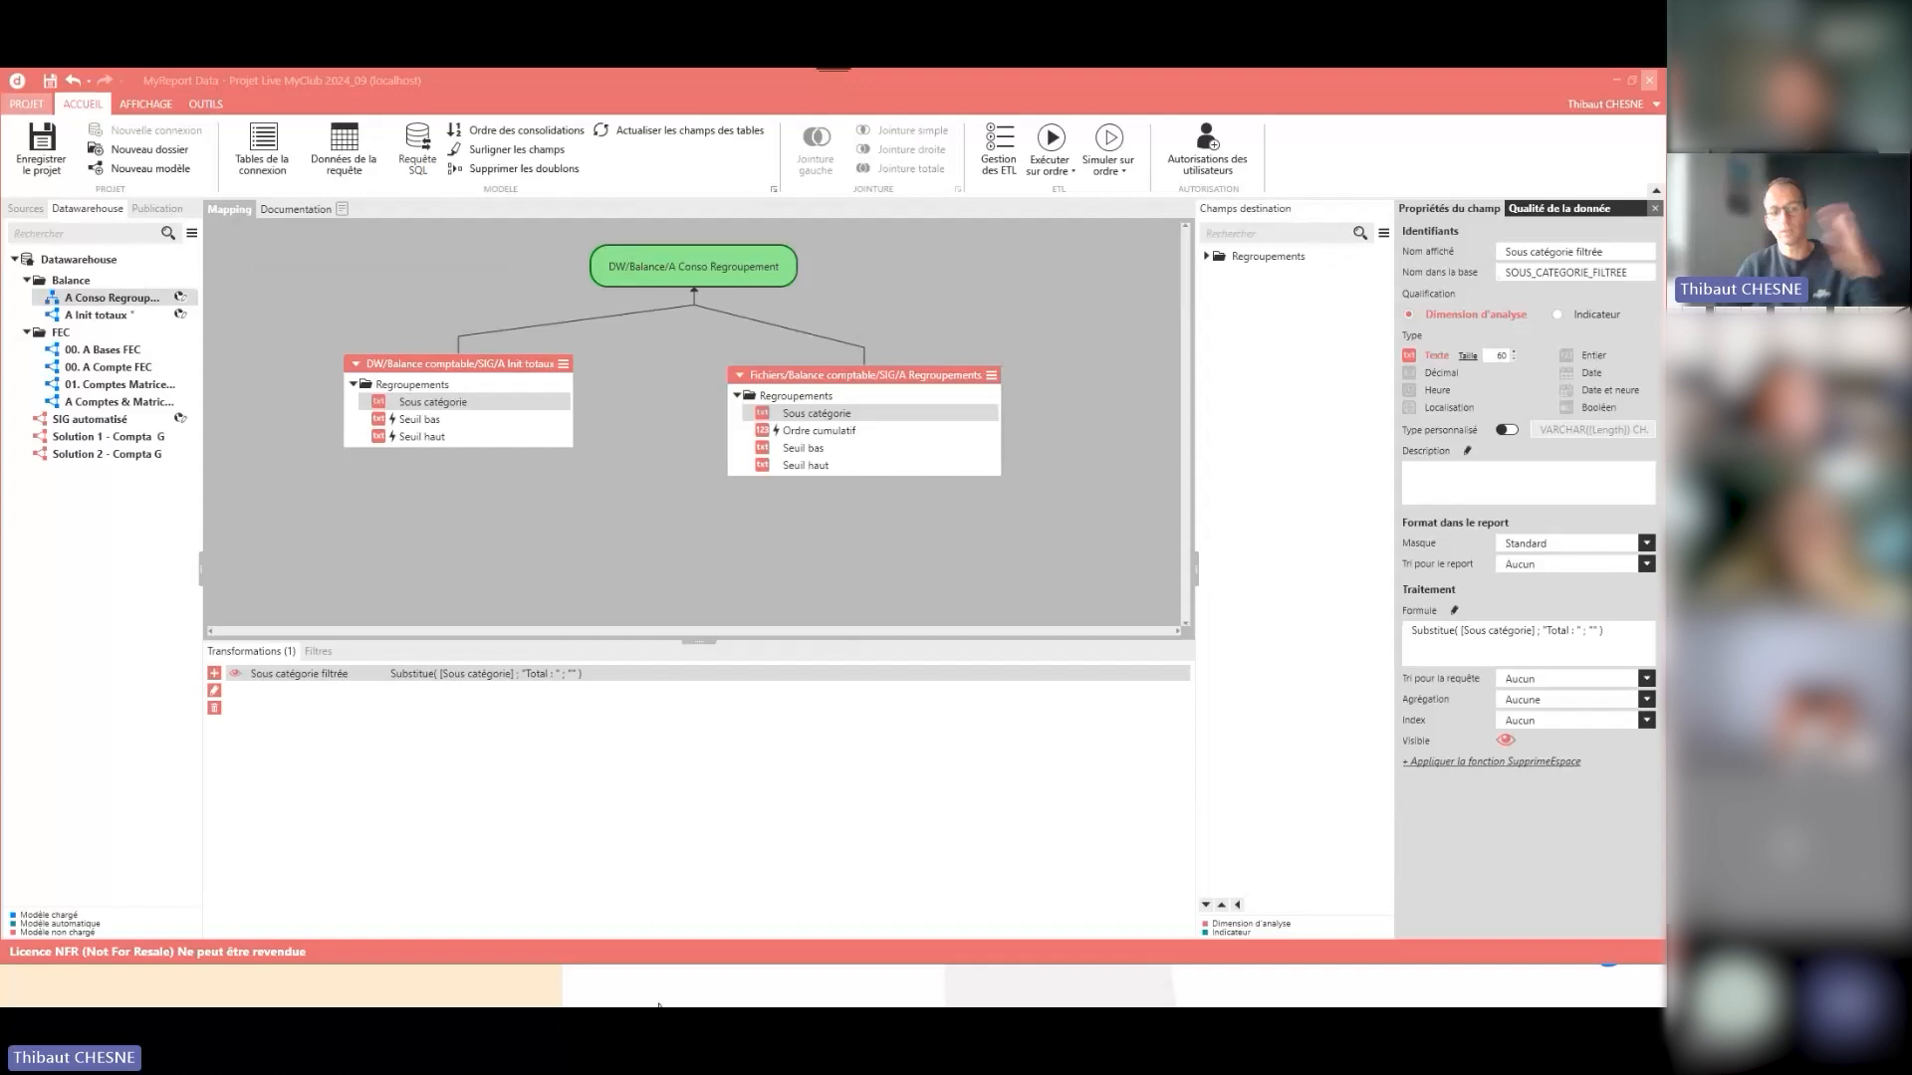
- Switch to the Notes_FSI.xlsx workbook in Excel and compare the two sales and production rubrics with the Chiffre d'Affaires subtotal
{"action": "mouse_move", "coordinate": [701, 988]}
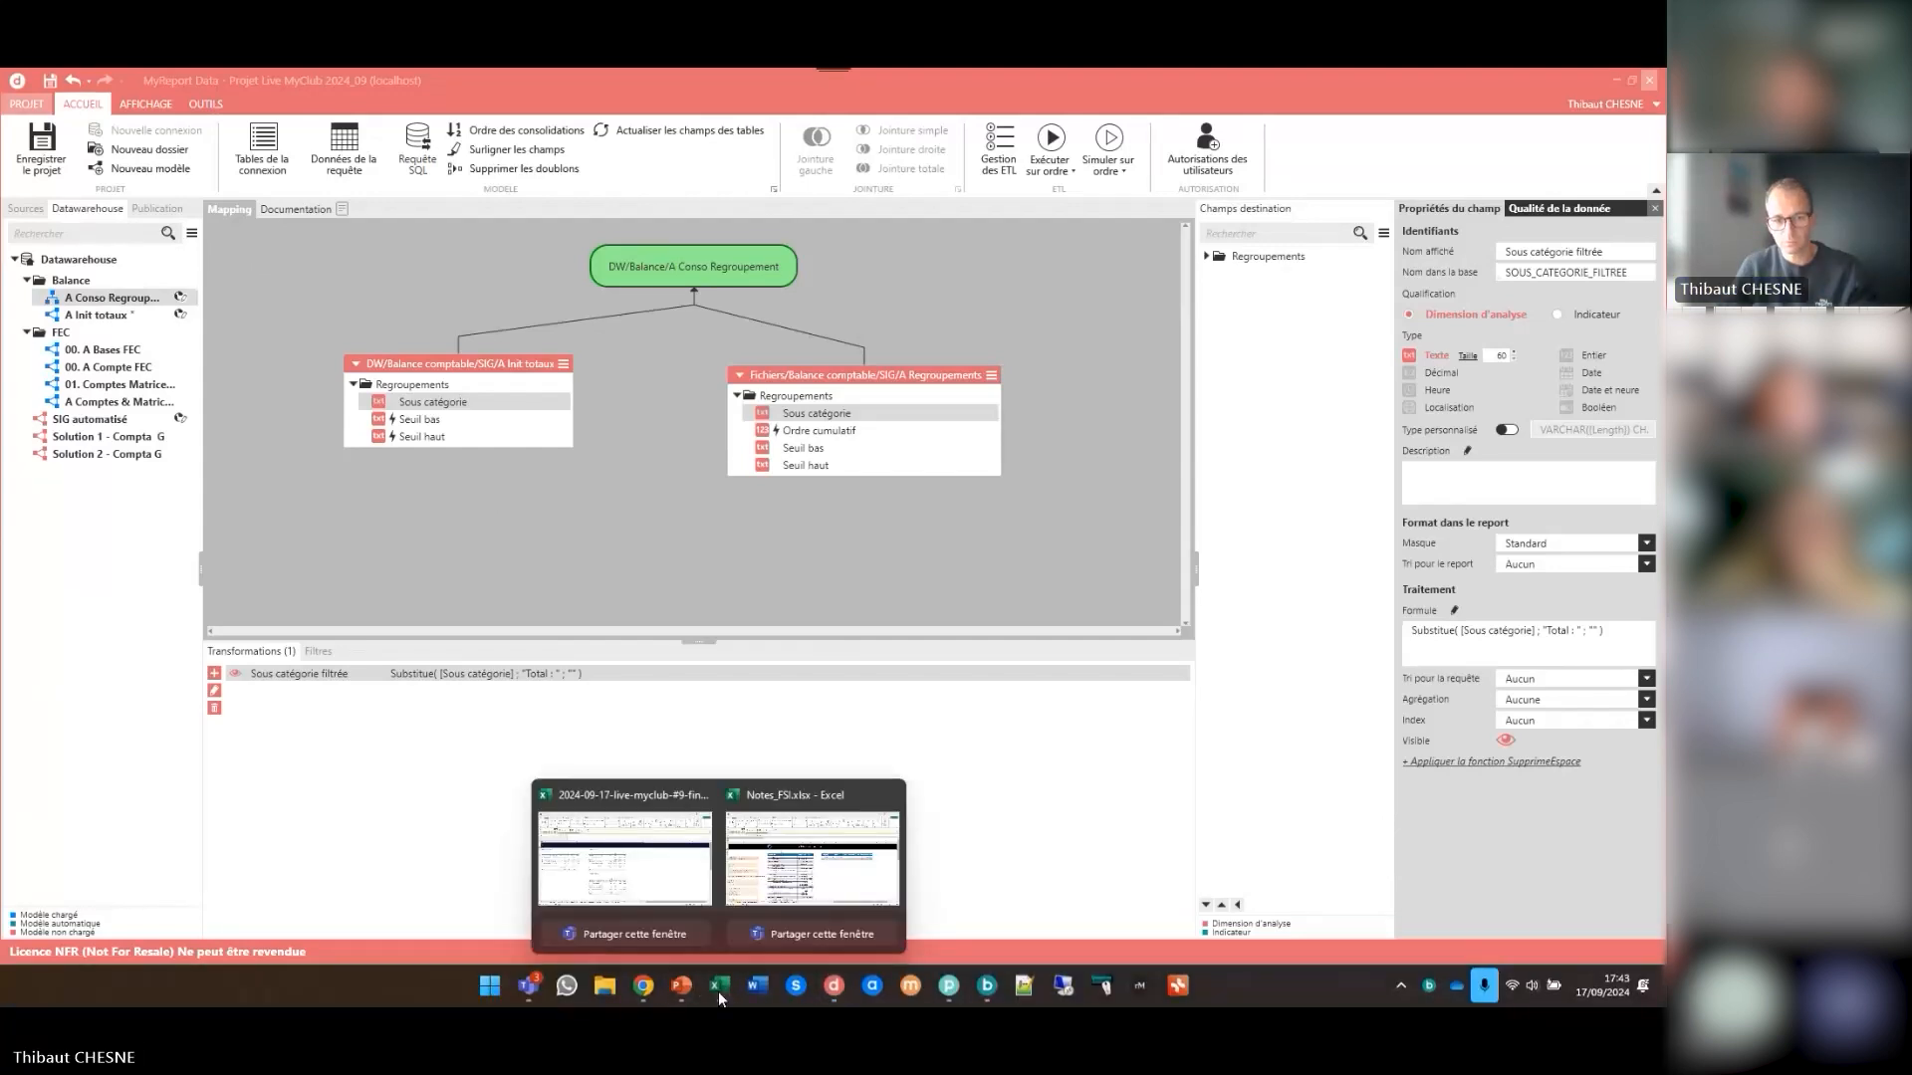
{"action": "left_click", "coordinate": [812, 886]}
{"action": "left_click_drag", "start_coordinate": [471, 503], "coordinate": [471, 522]}
{"action": "left_click", "coordinate": [484, 549]}
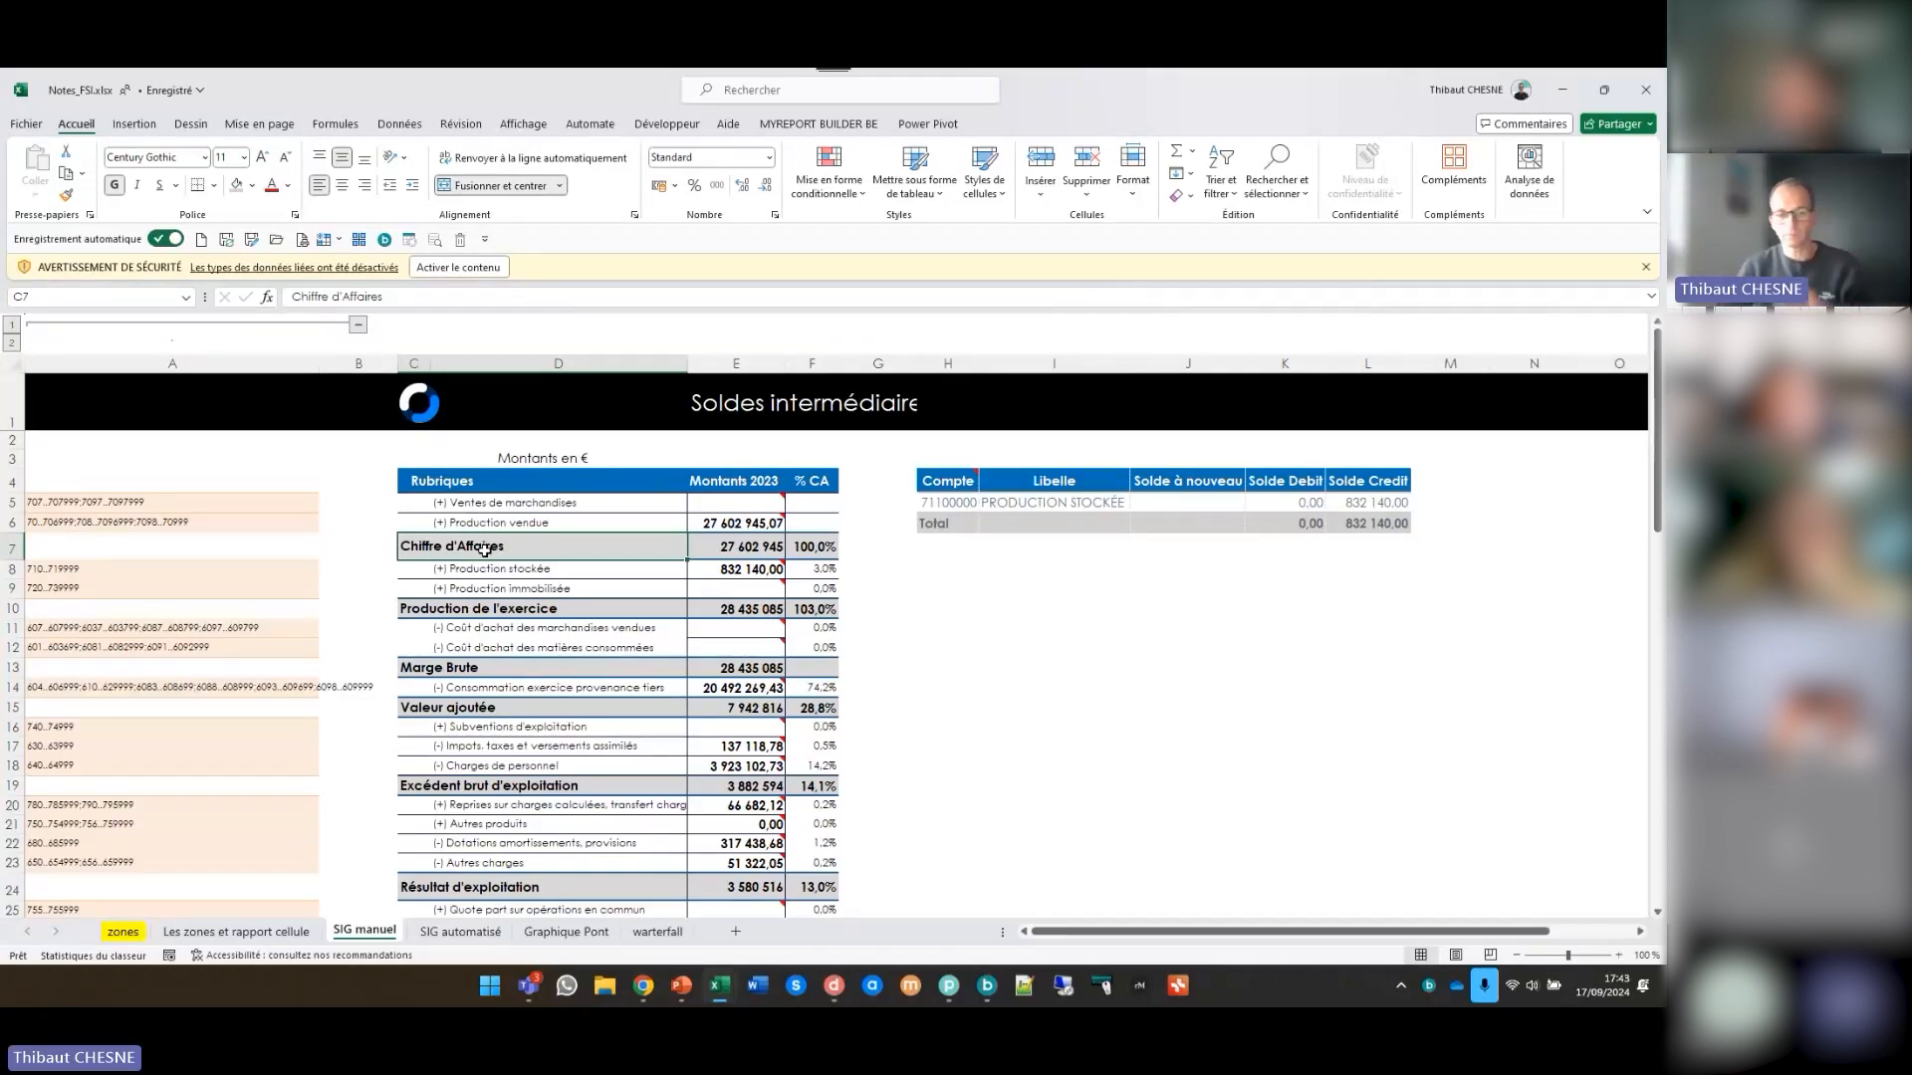
- Return to MyReport Data and inspect the Sous catégorie, Seuil bas and Seuil haut destination fields of the A Conso Regroupement model
{"action": "left_click", "coordinate": [834, 985]}
{"action": "left_click", "coordinate": [1206, 256]}
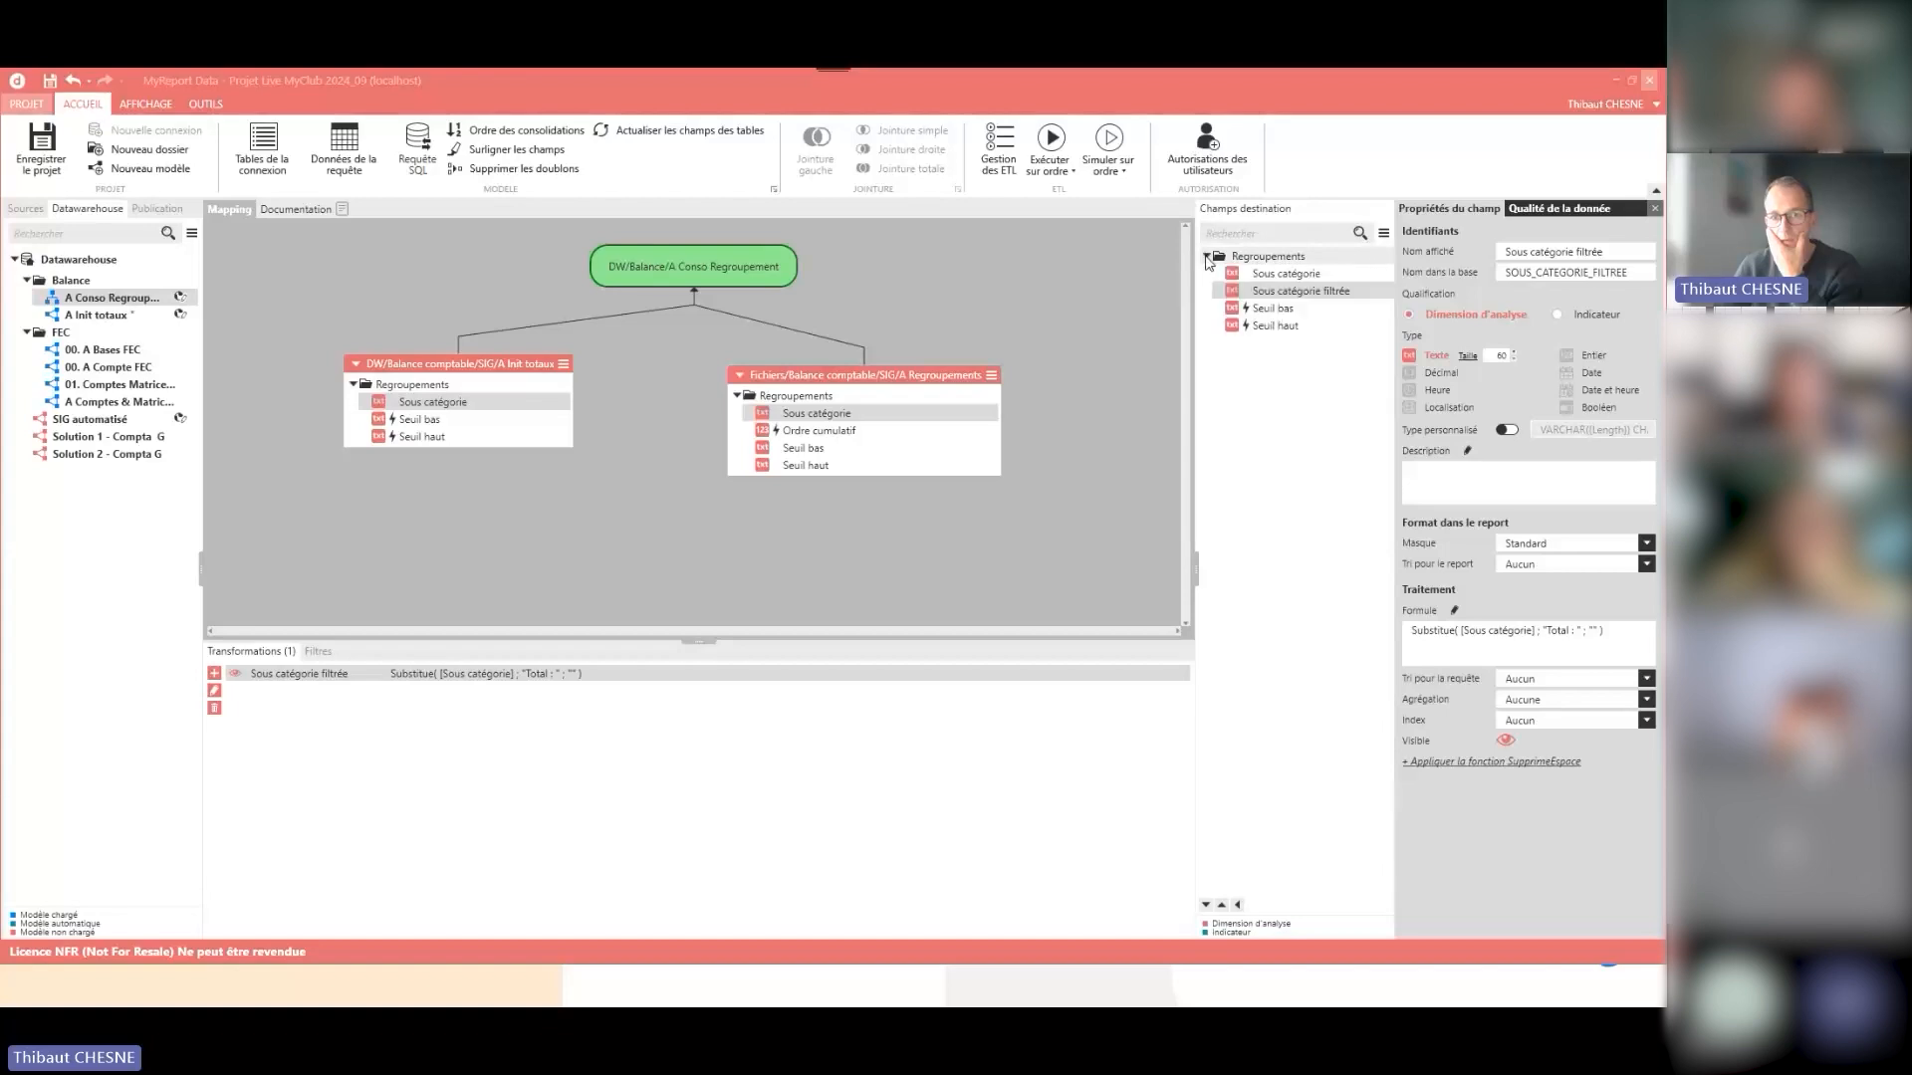
{"action": "left_click", "coordinate": [1290, 275]}
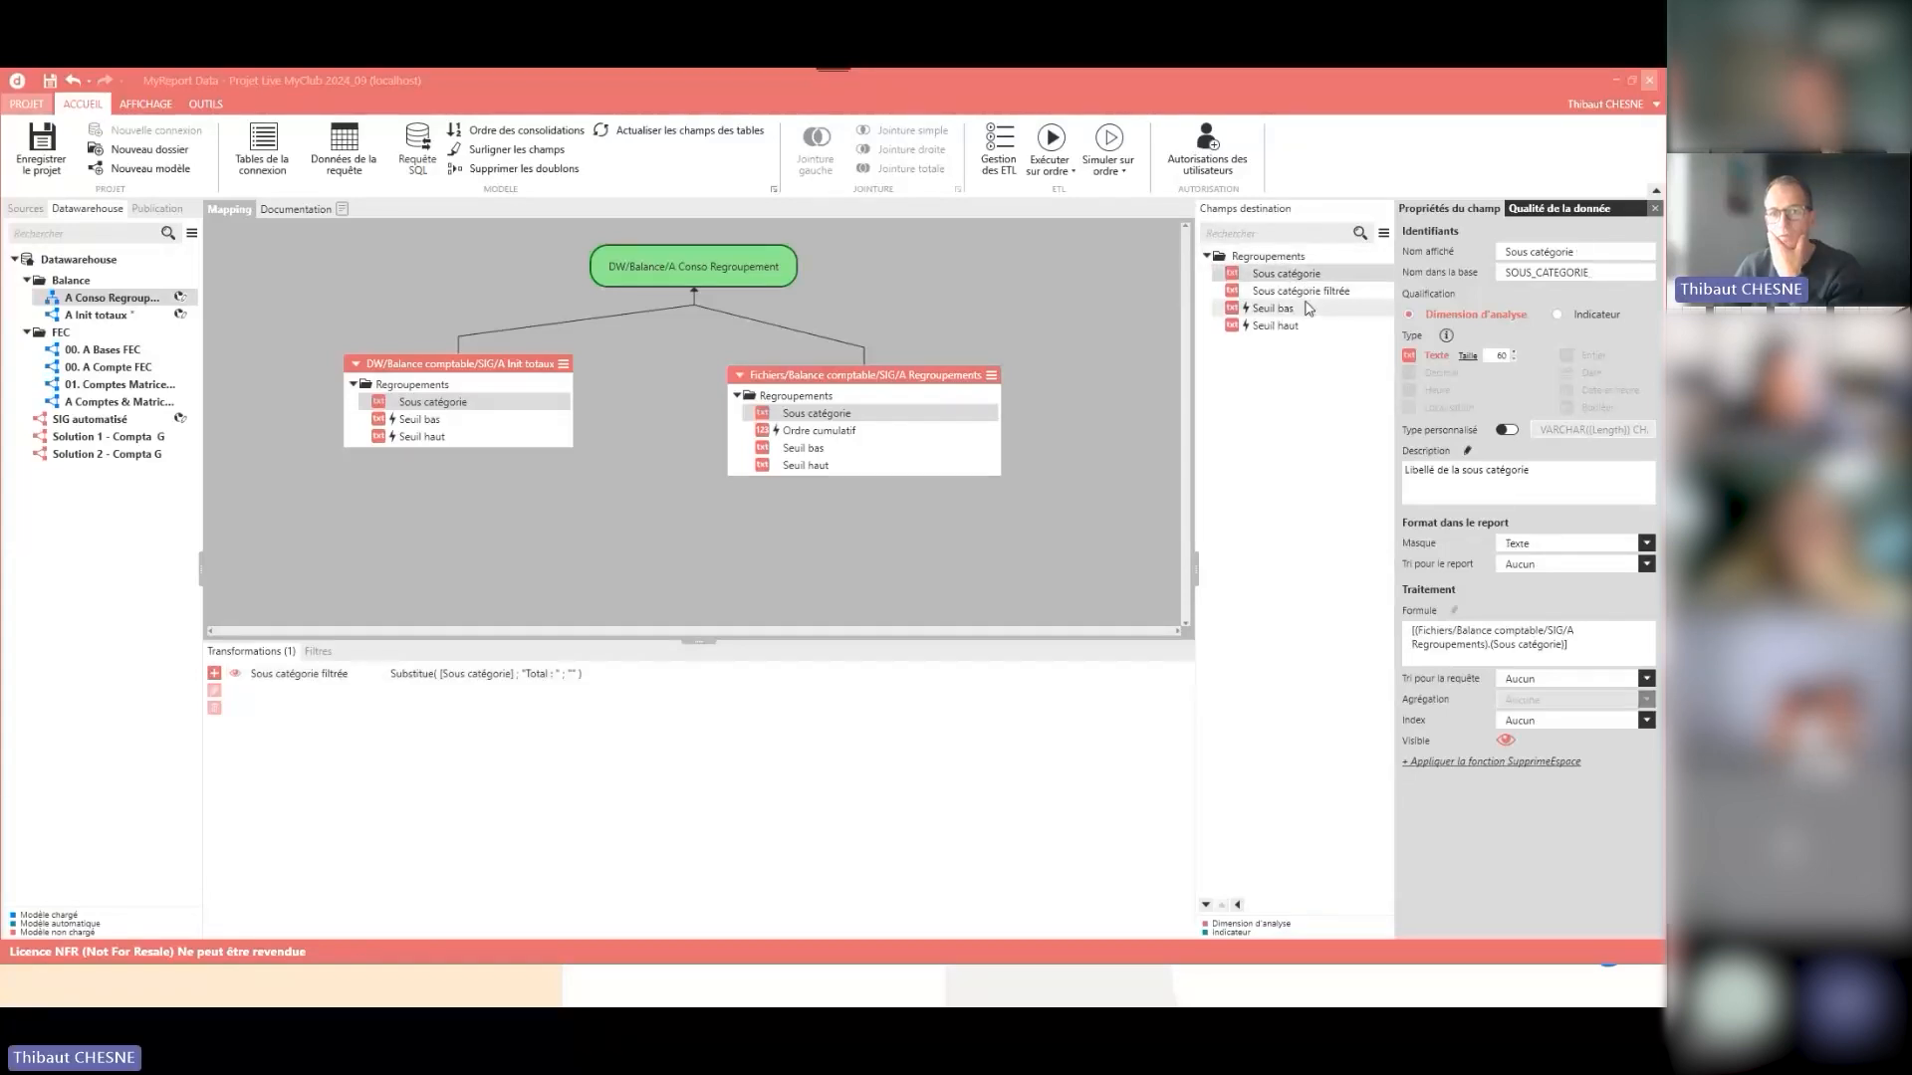
{"action": "left_click", "coordinate": [1282, 308]}
{"action": "left_click", "coordinate": [1284, 327]}
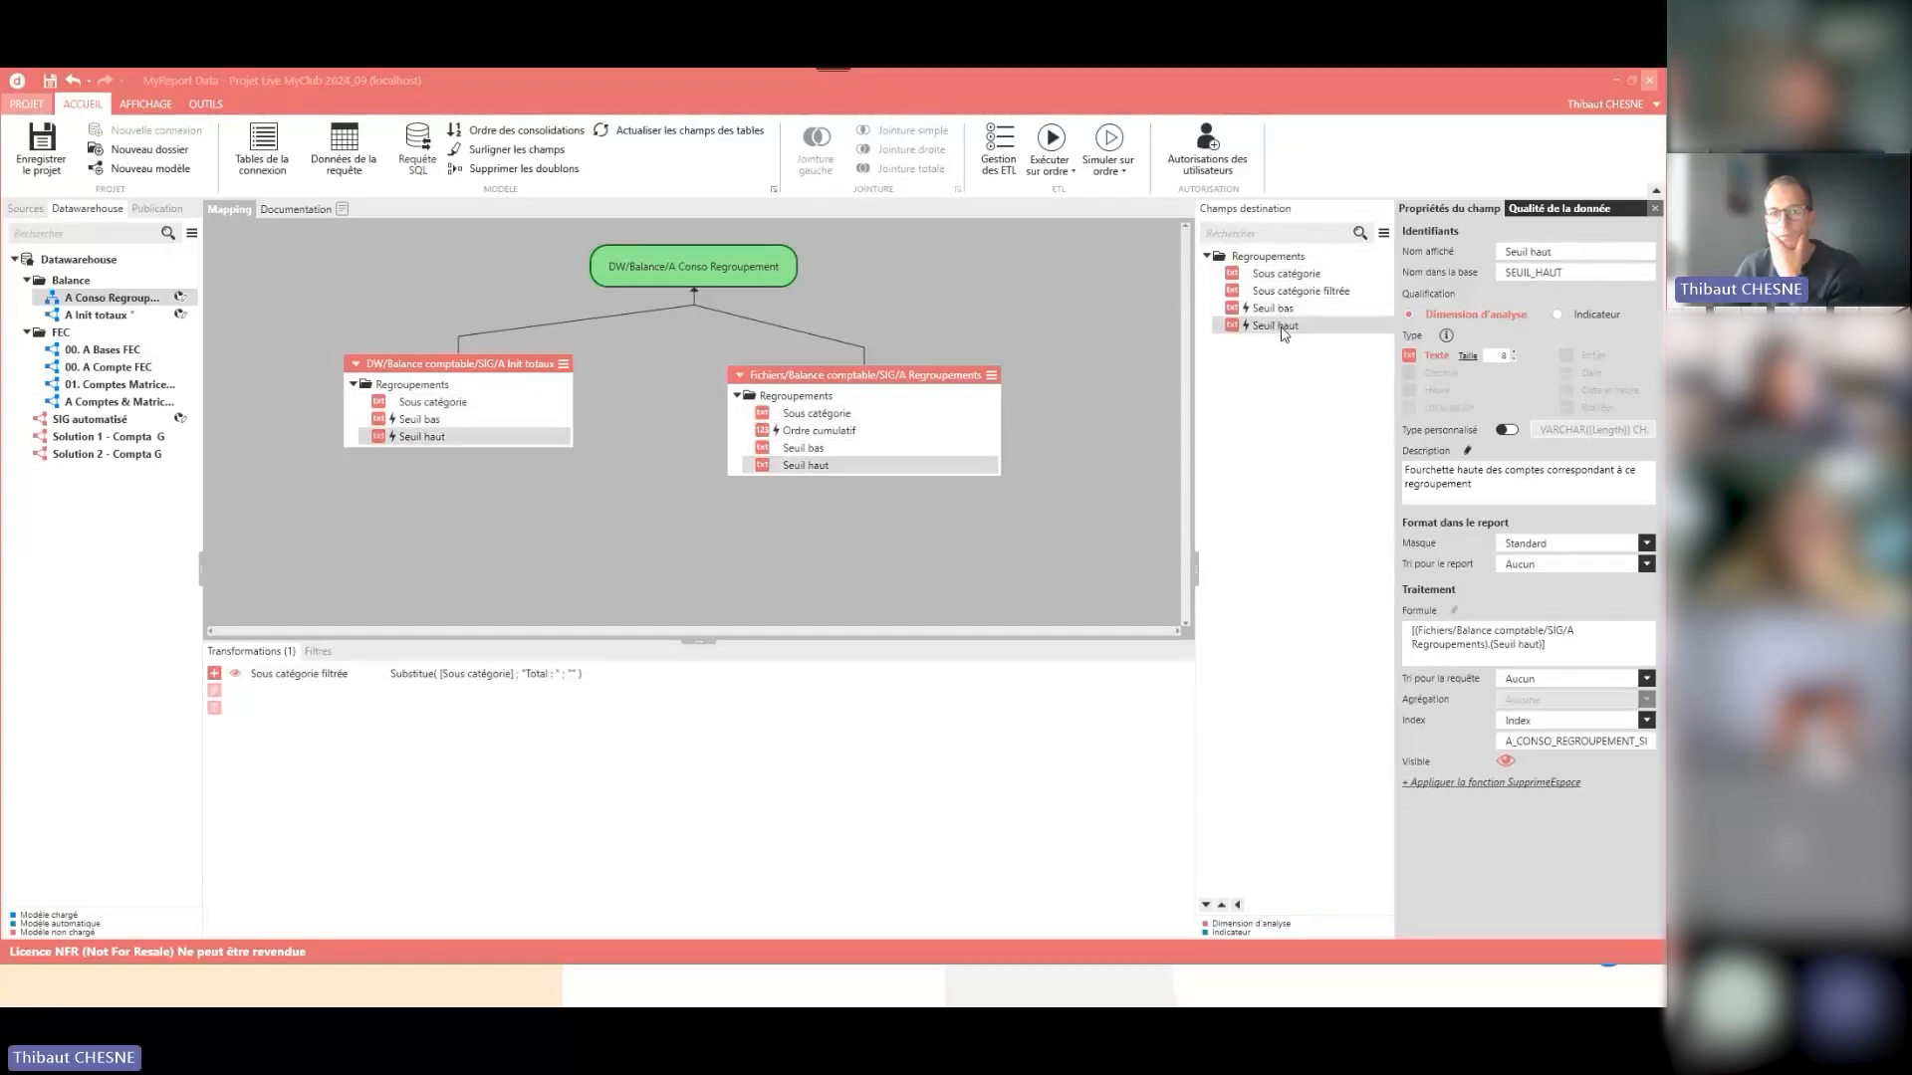
{"action": "left_click", "coordinate": [1282, 273]}
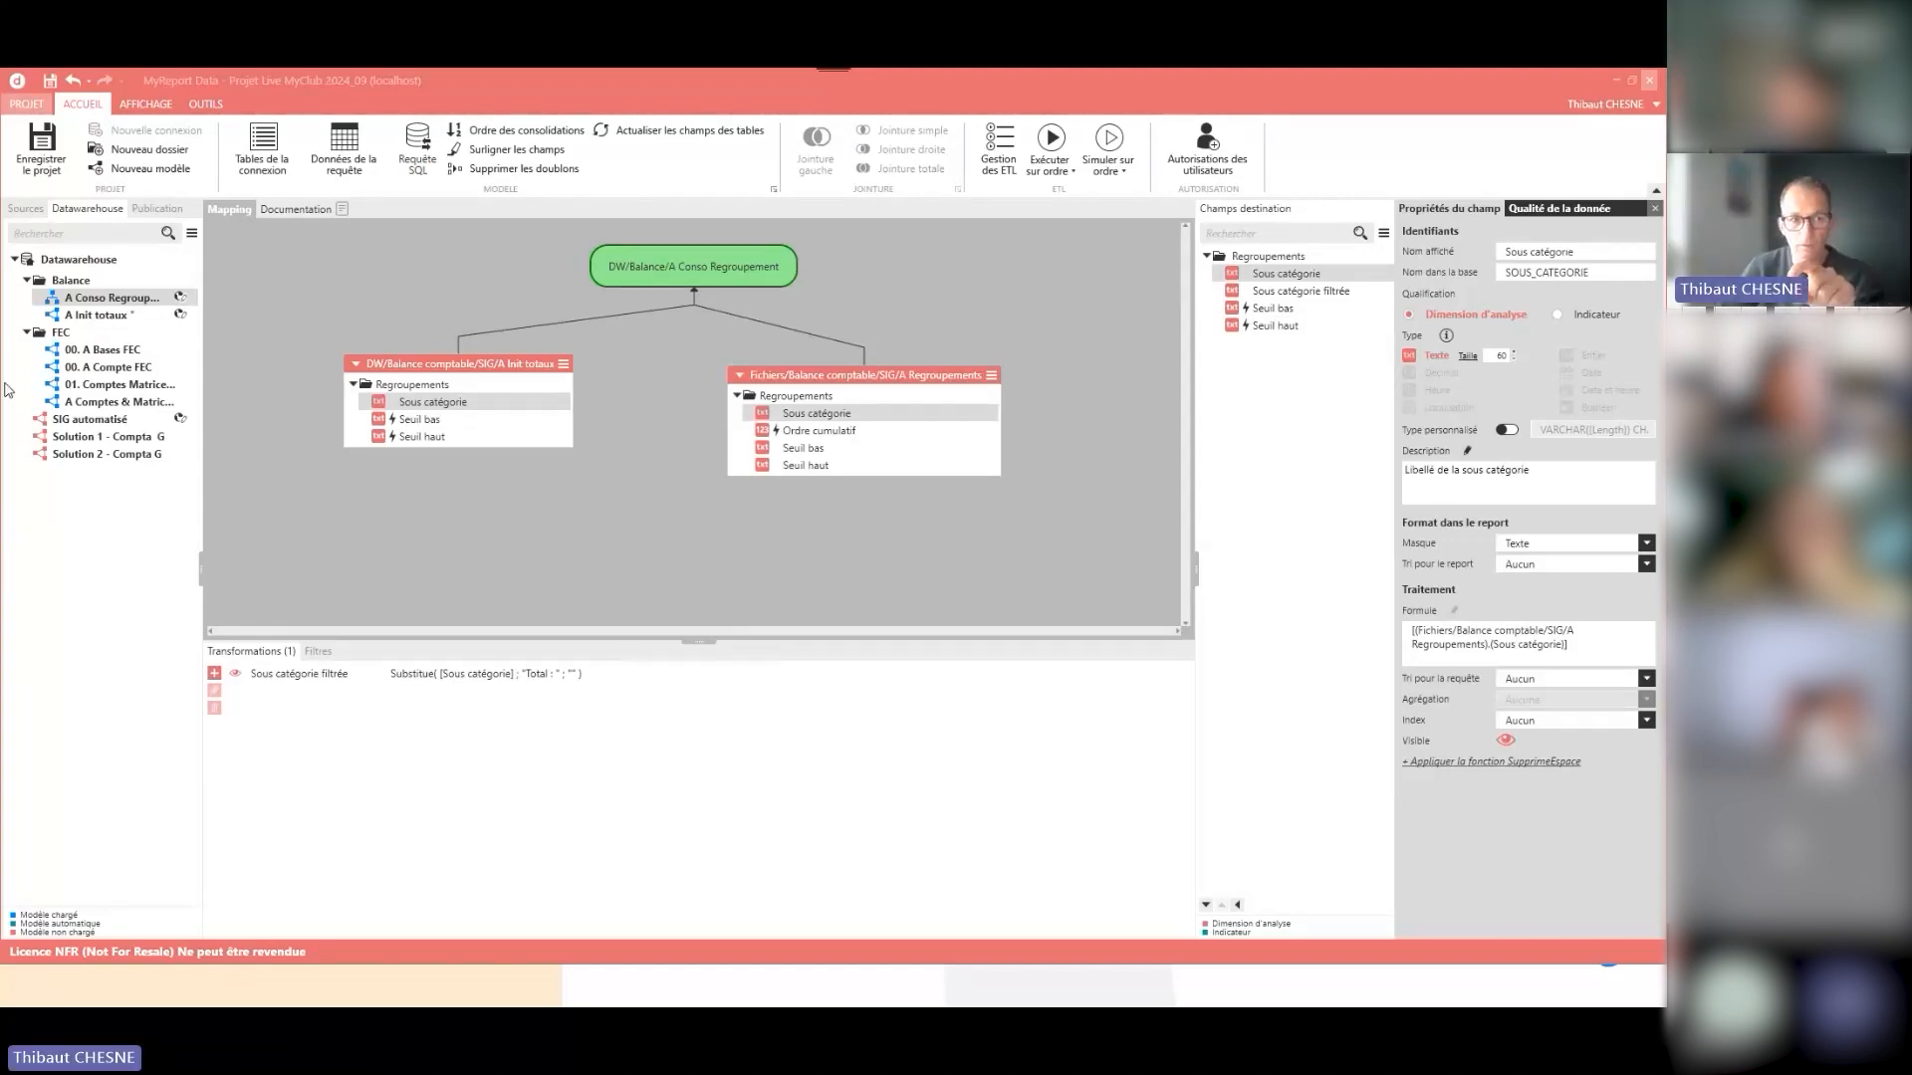
- Preview the A Conso Regroupement model's data and review the account thresholds from the individual rubrics down to the total rows
{"action": "right_click", "coordinate": [123, 289]}
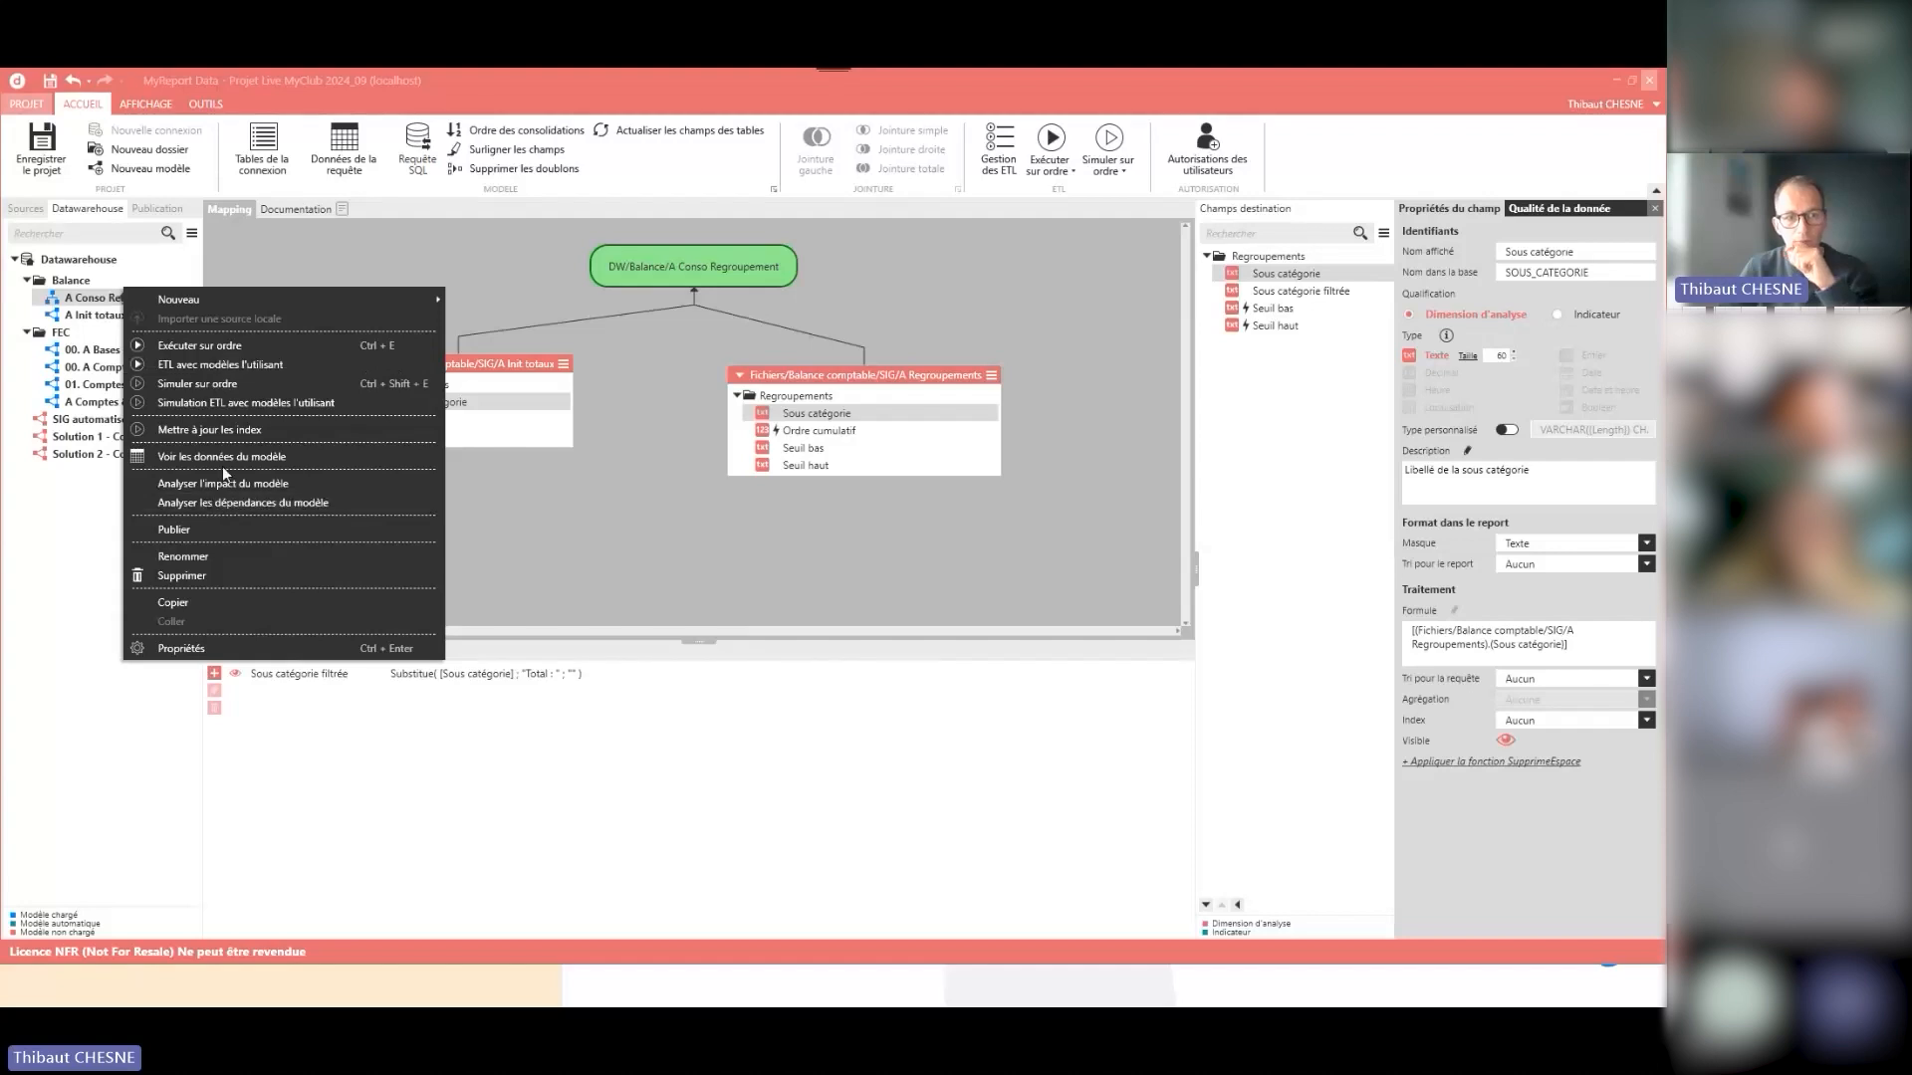
{"action": "left_click", "coordinate": [227, 458]}
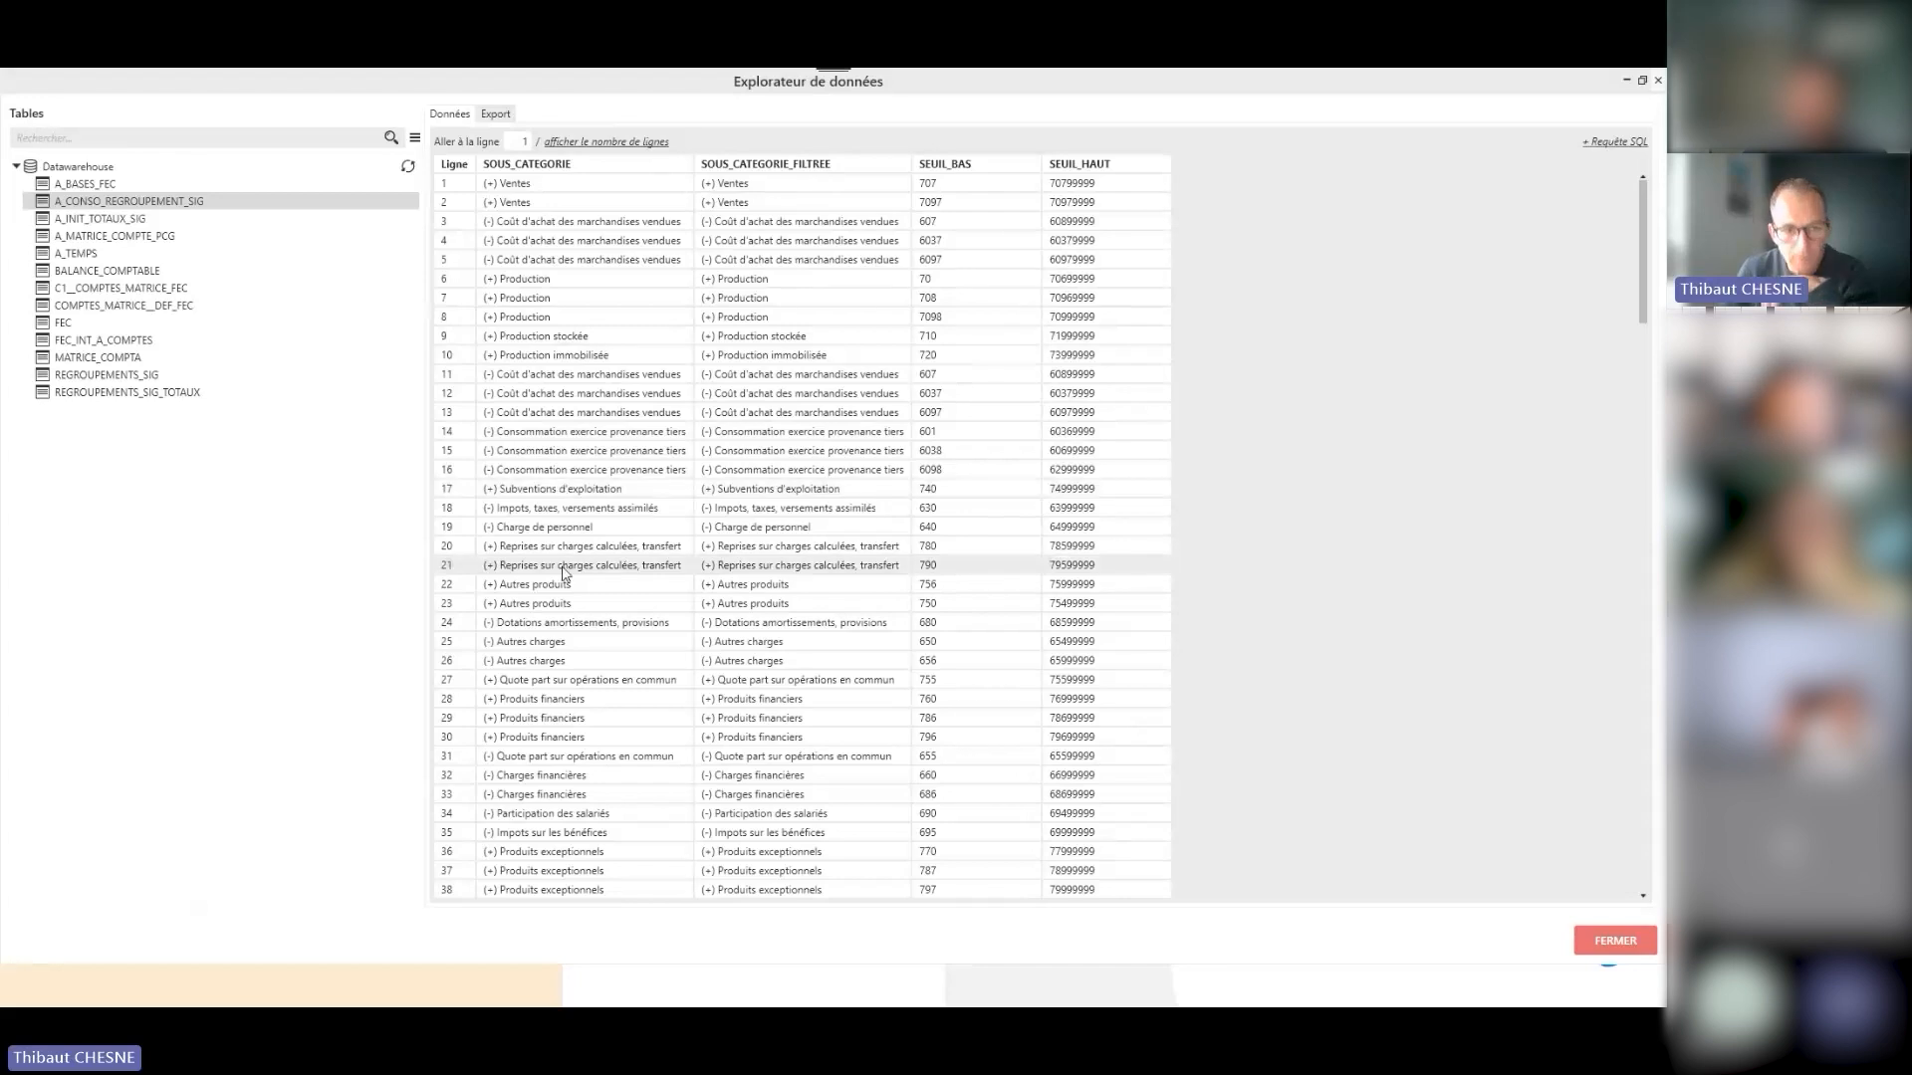
{"action": "scroll", "coordinate": [563, 570], "scroll_direction": "down", "scroll_amount": 12}
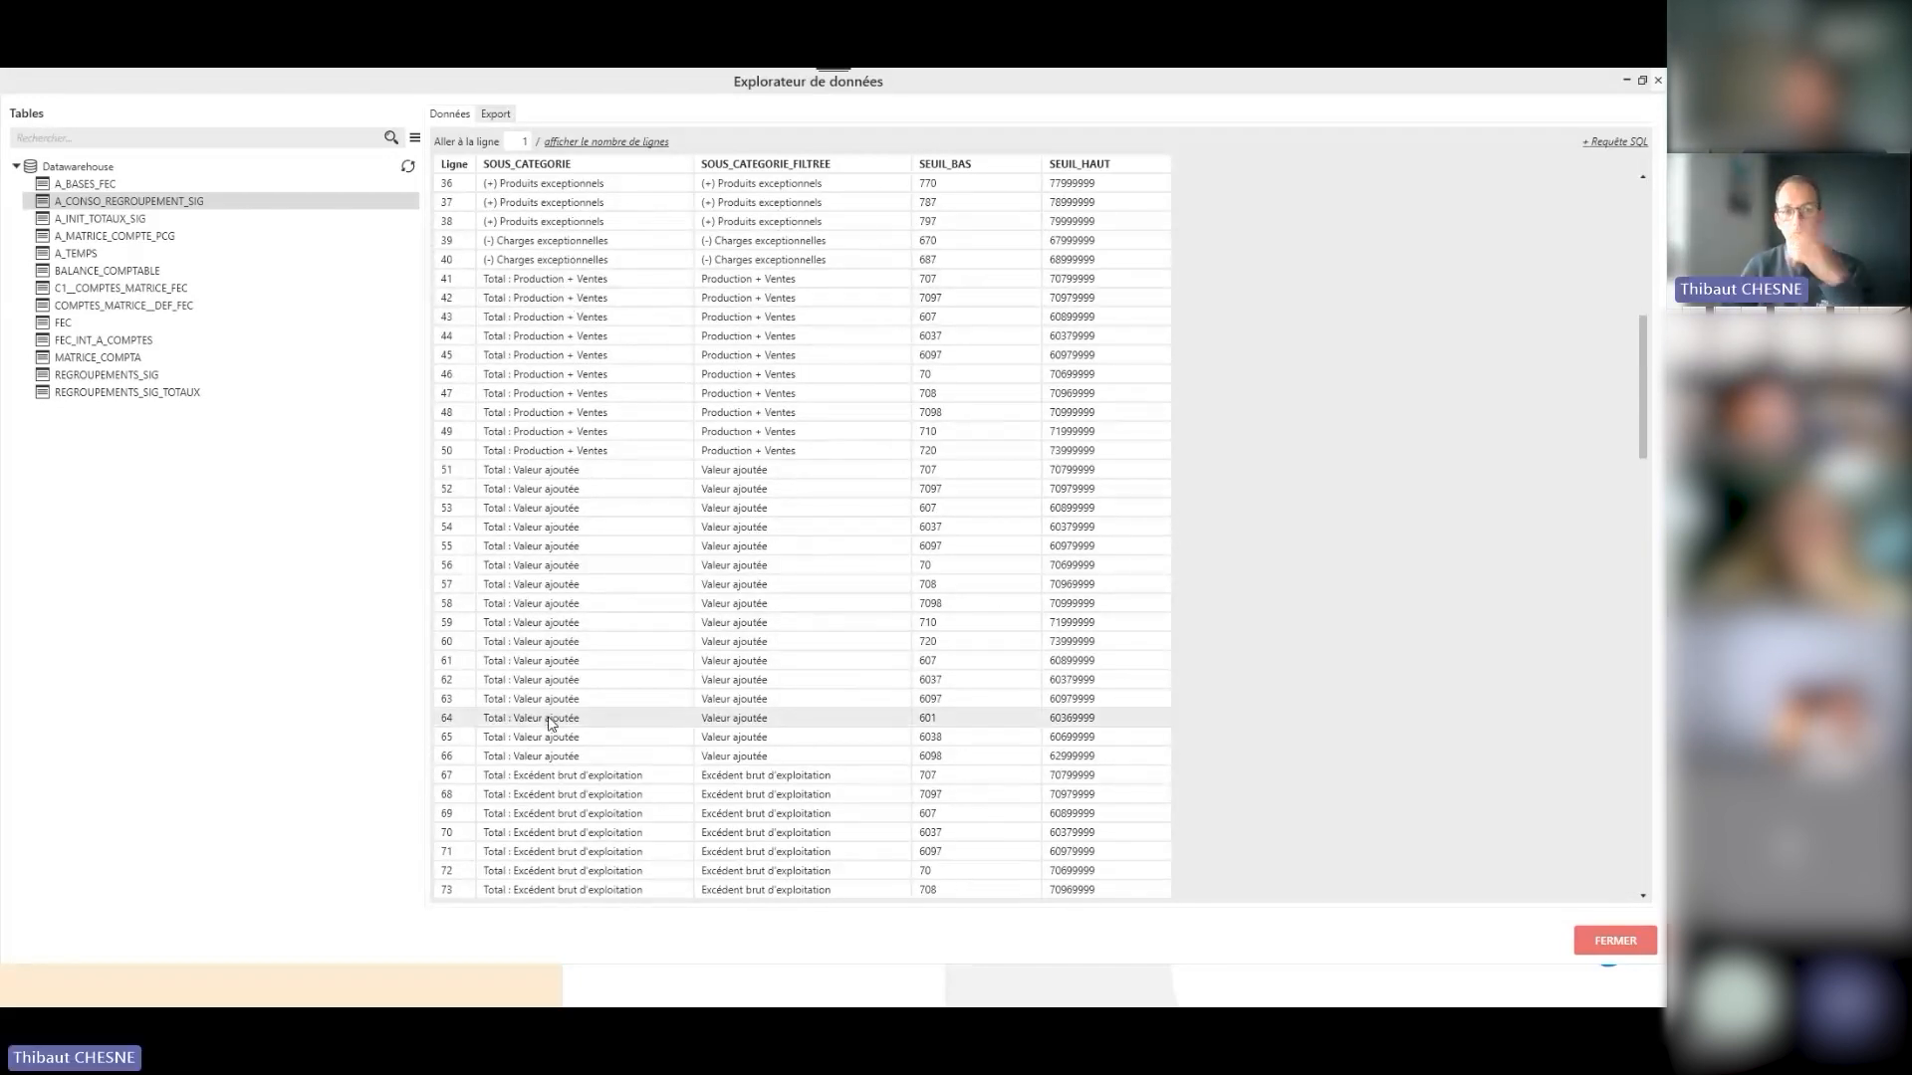
{"action": "scroll", "coordinate": [558, 714], "scroll_direction": "up", "scroll_amount": 10}
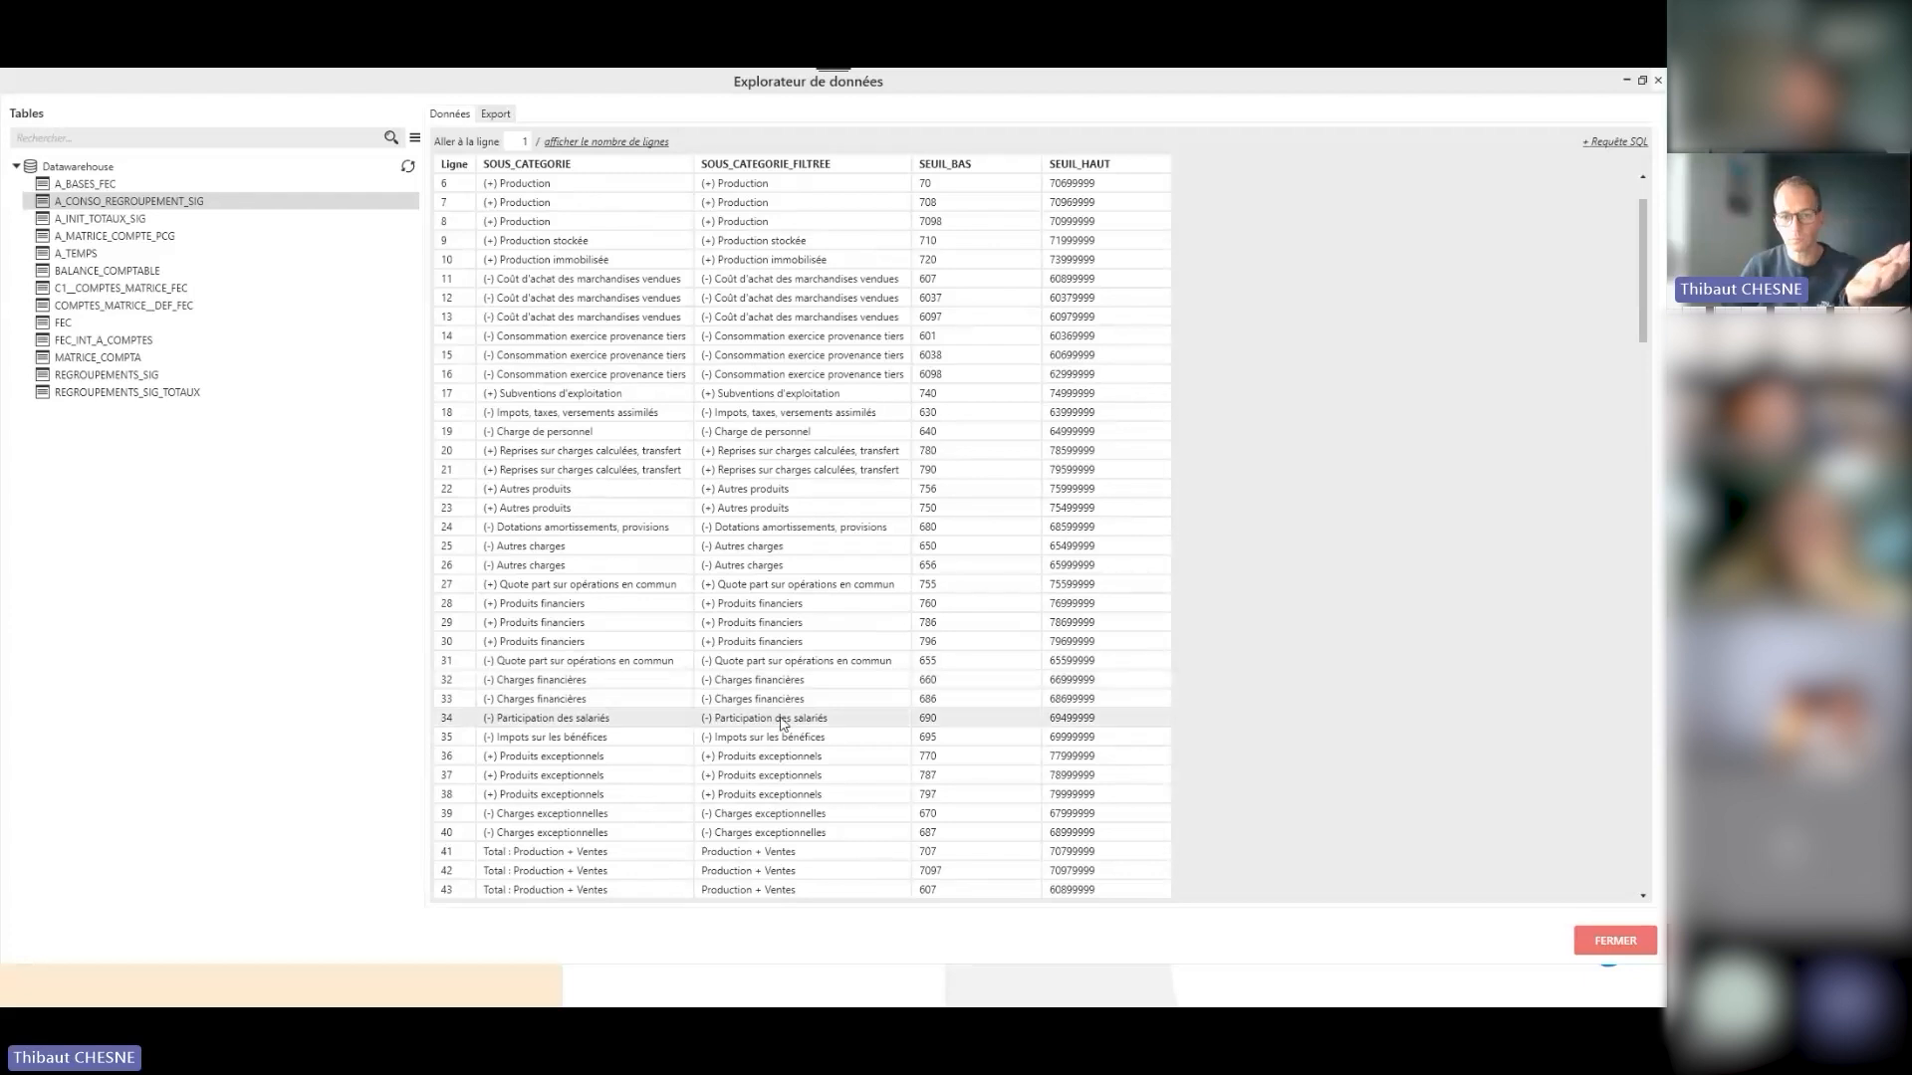
{"action": "left_click", "coordinate": [1593, 942]}
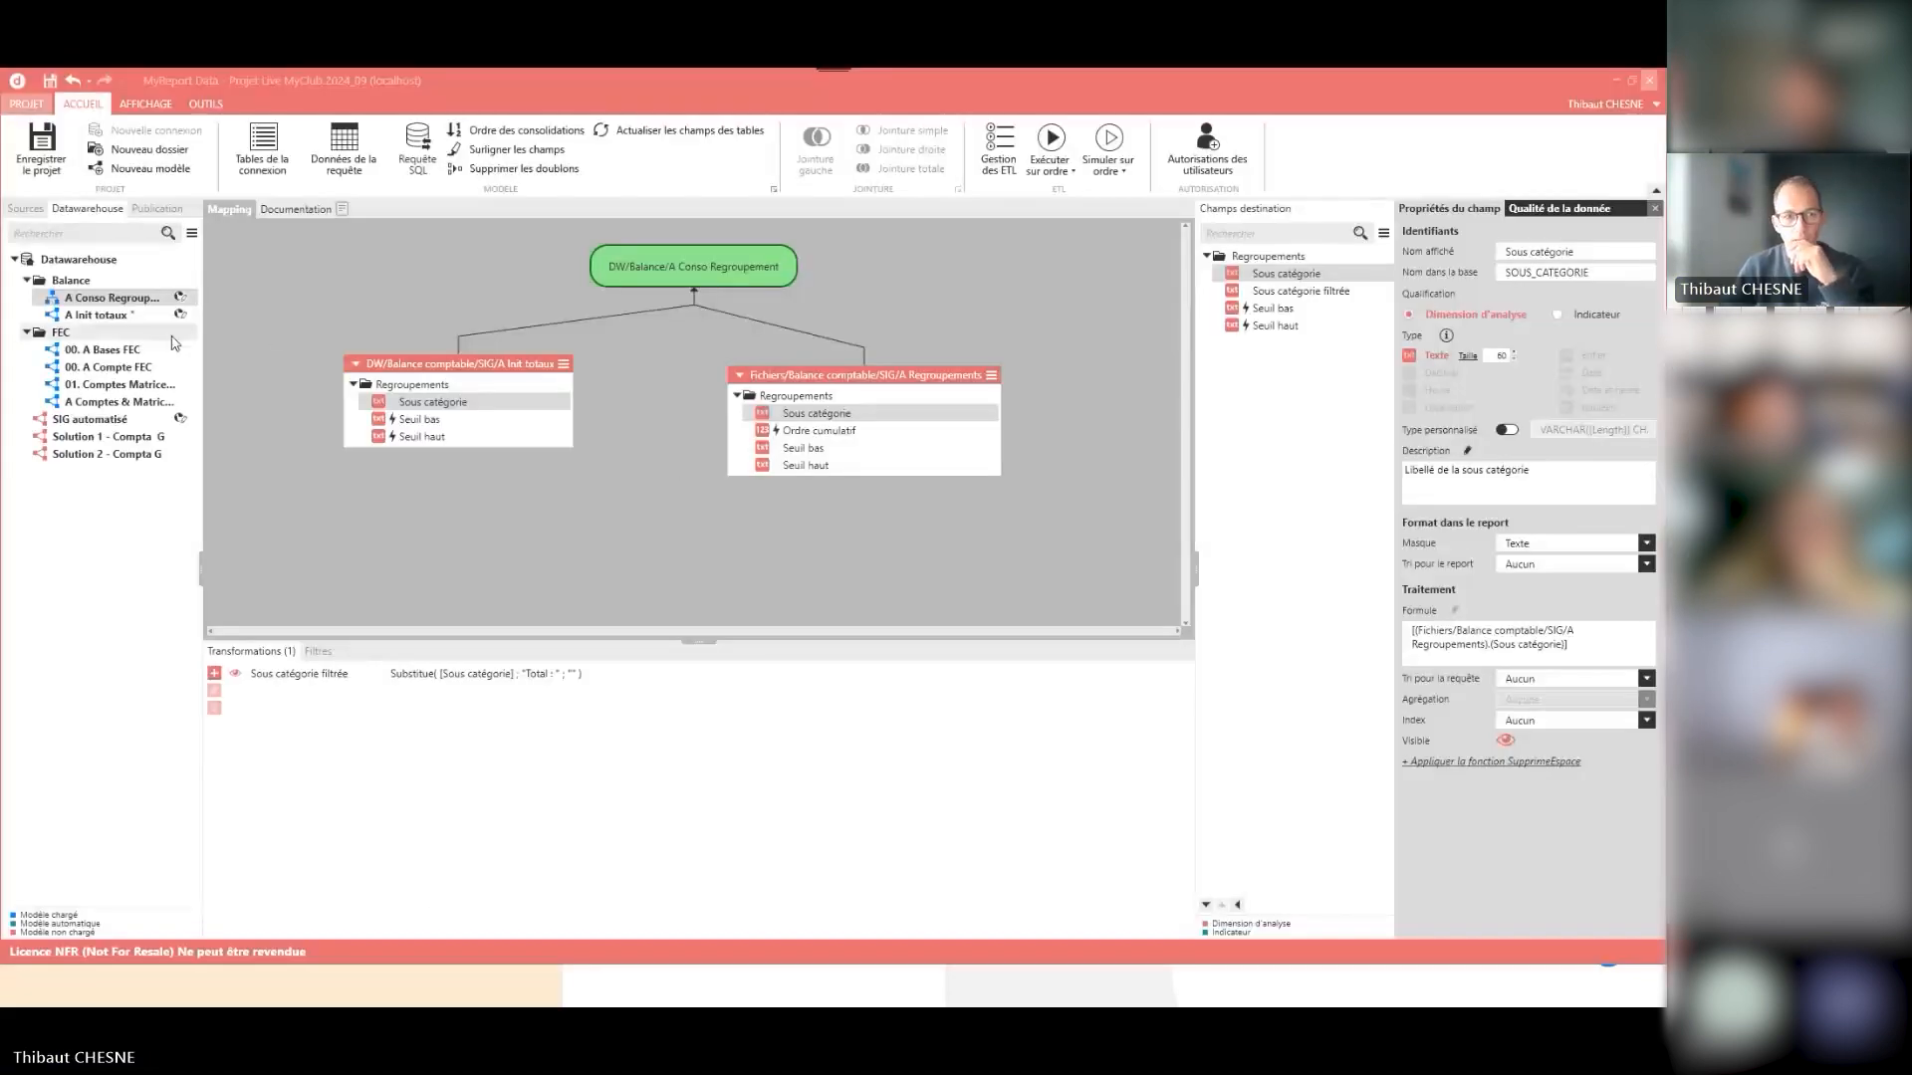
- Open the SIG automatisé model, and switch to Notes_FSI.xlsx in Excel to view the Ventes rubric on the SIG automatisé sheet
{"action": "left_click", "coordinate": [112, 422]}
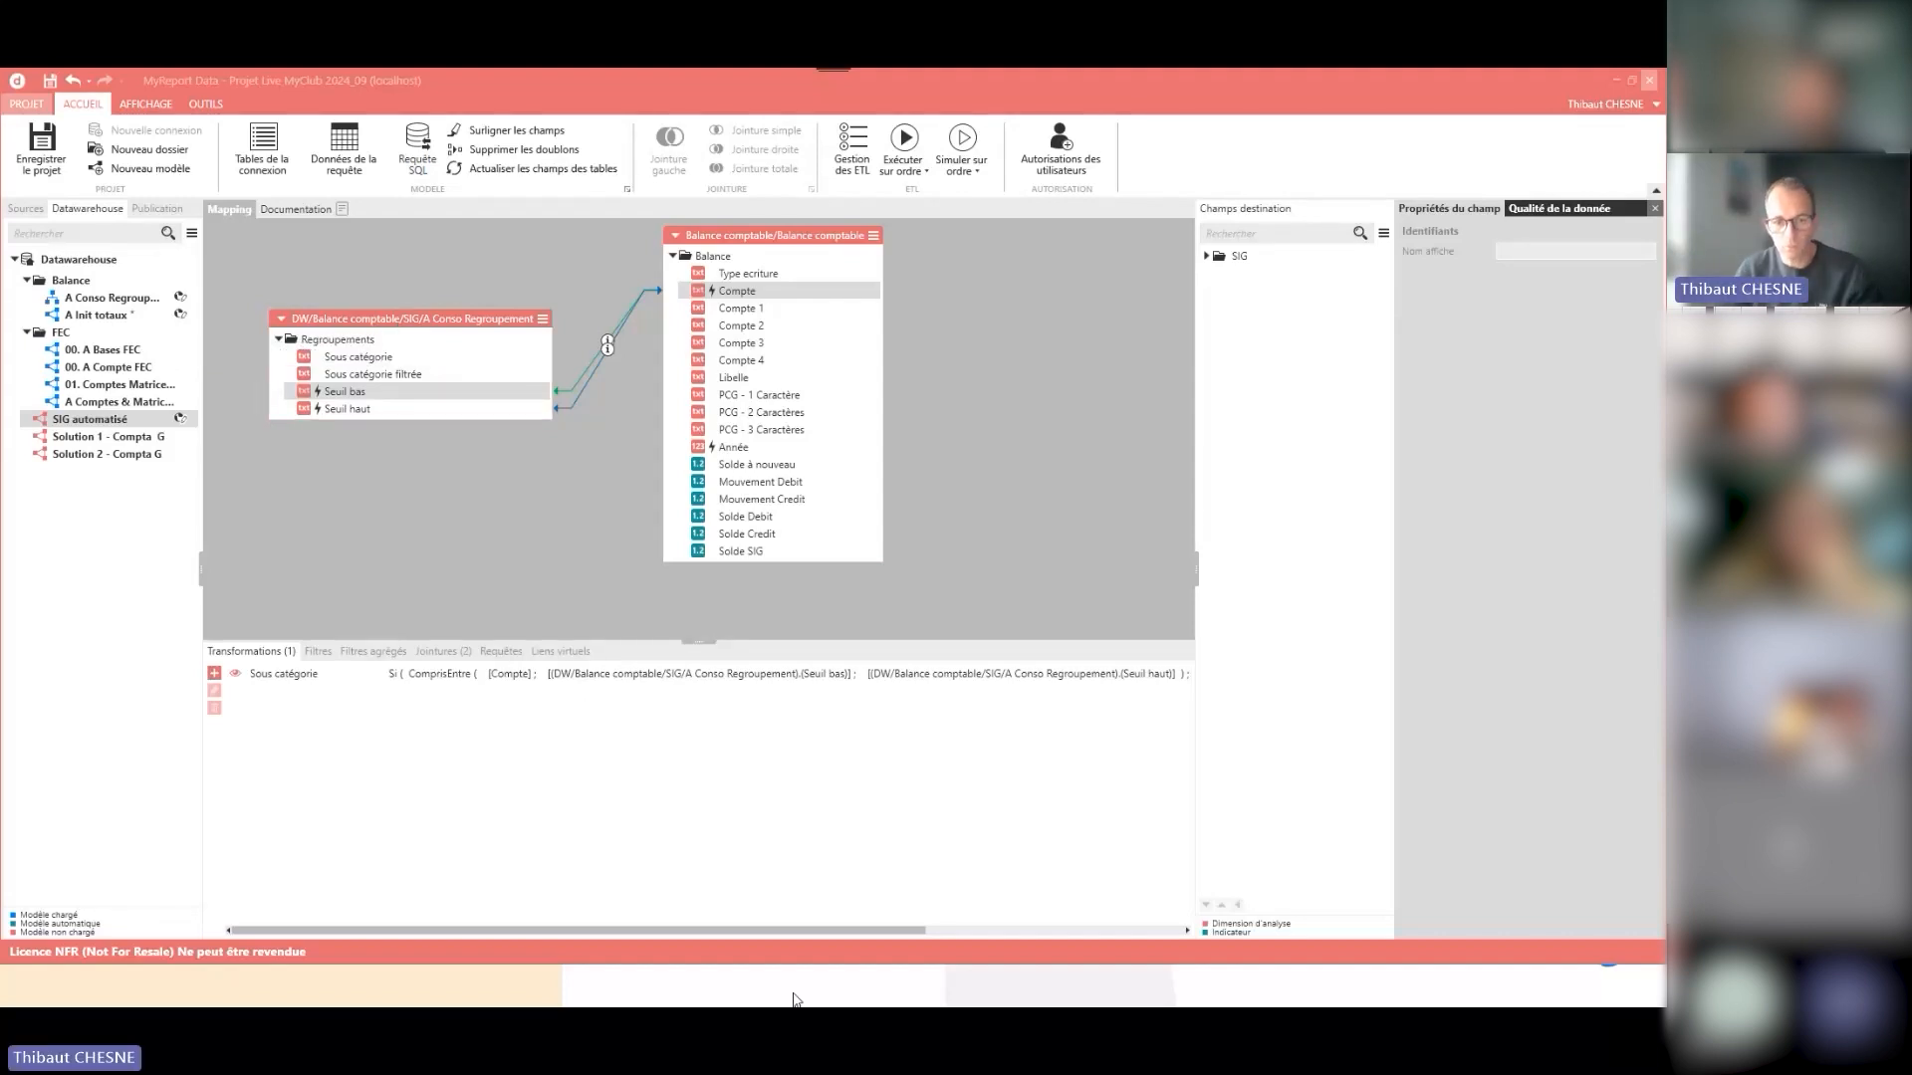
{"action": "mouse_move", "coordinate": [793, 1004]}
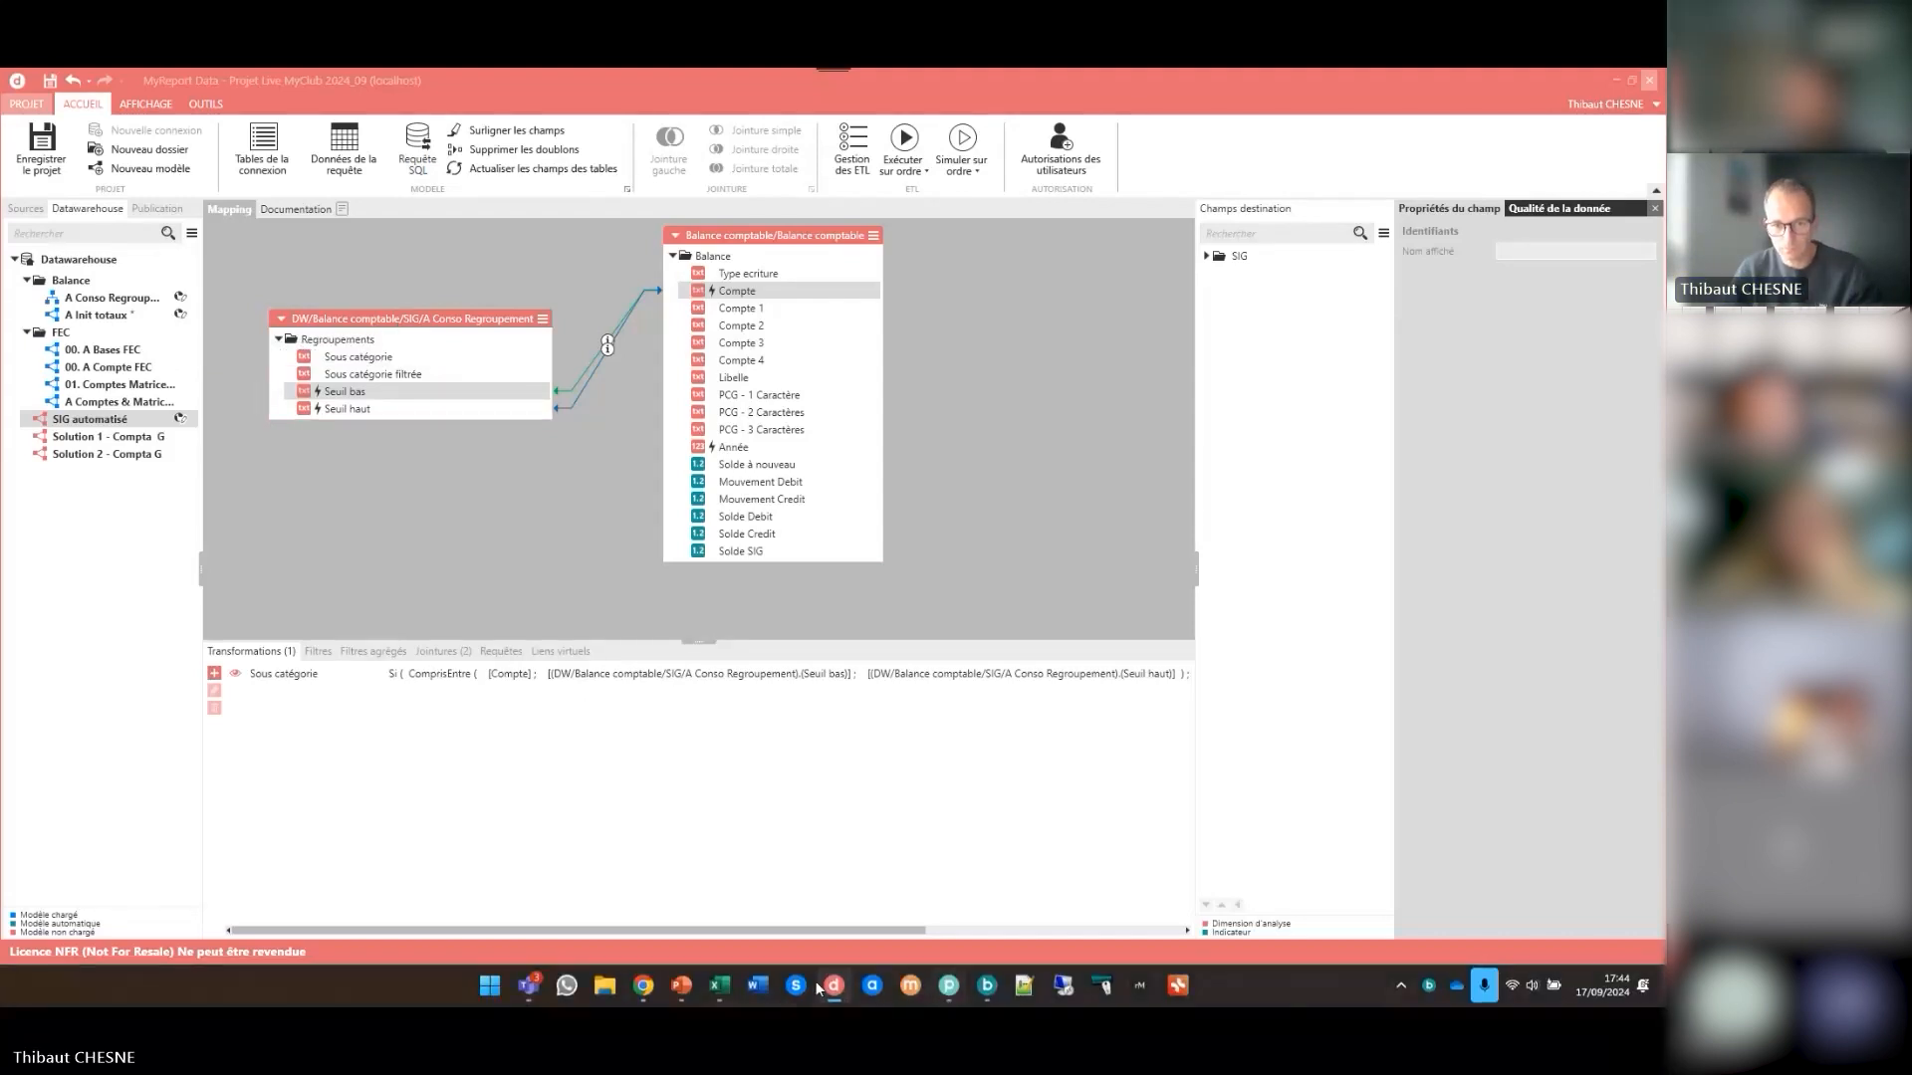
{"action": "mouse_move", "coordinate": [721, 988]}
{"action": "left_click", "coordinate": [802, 871]}
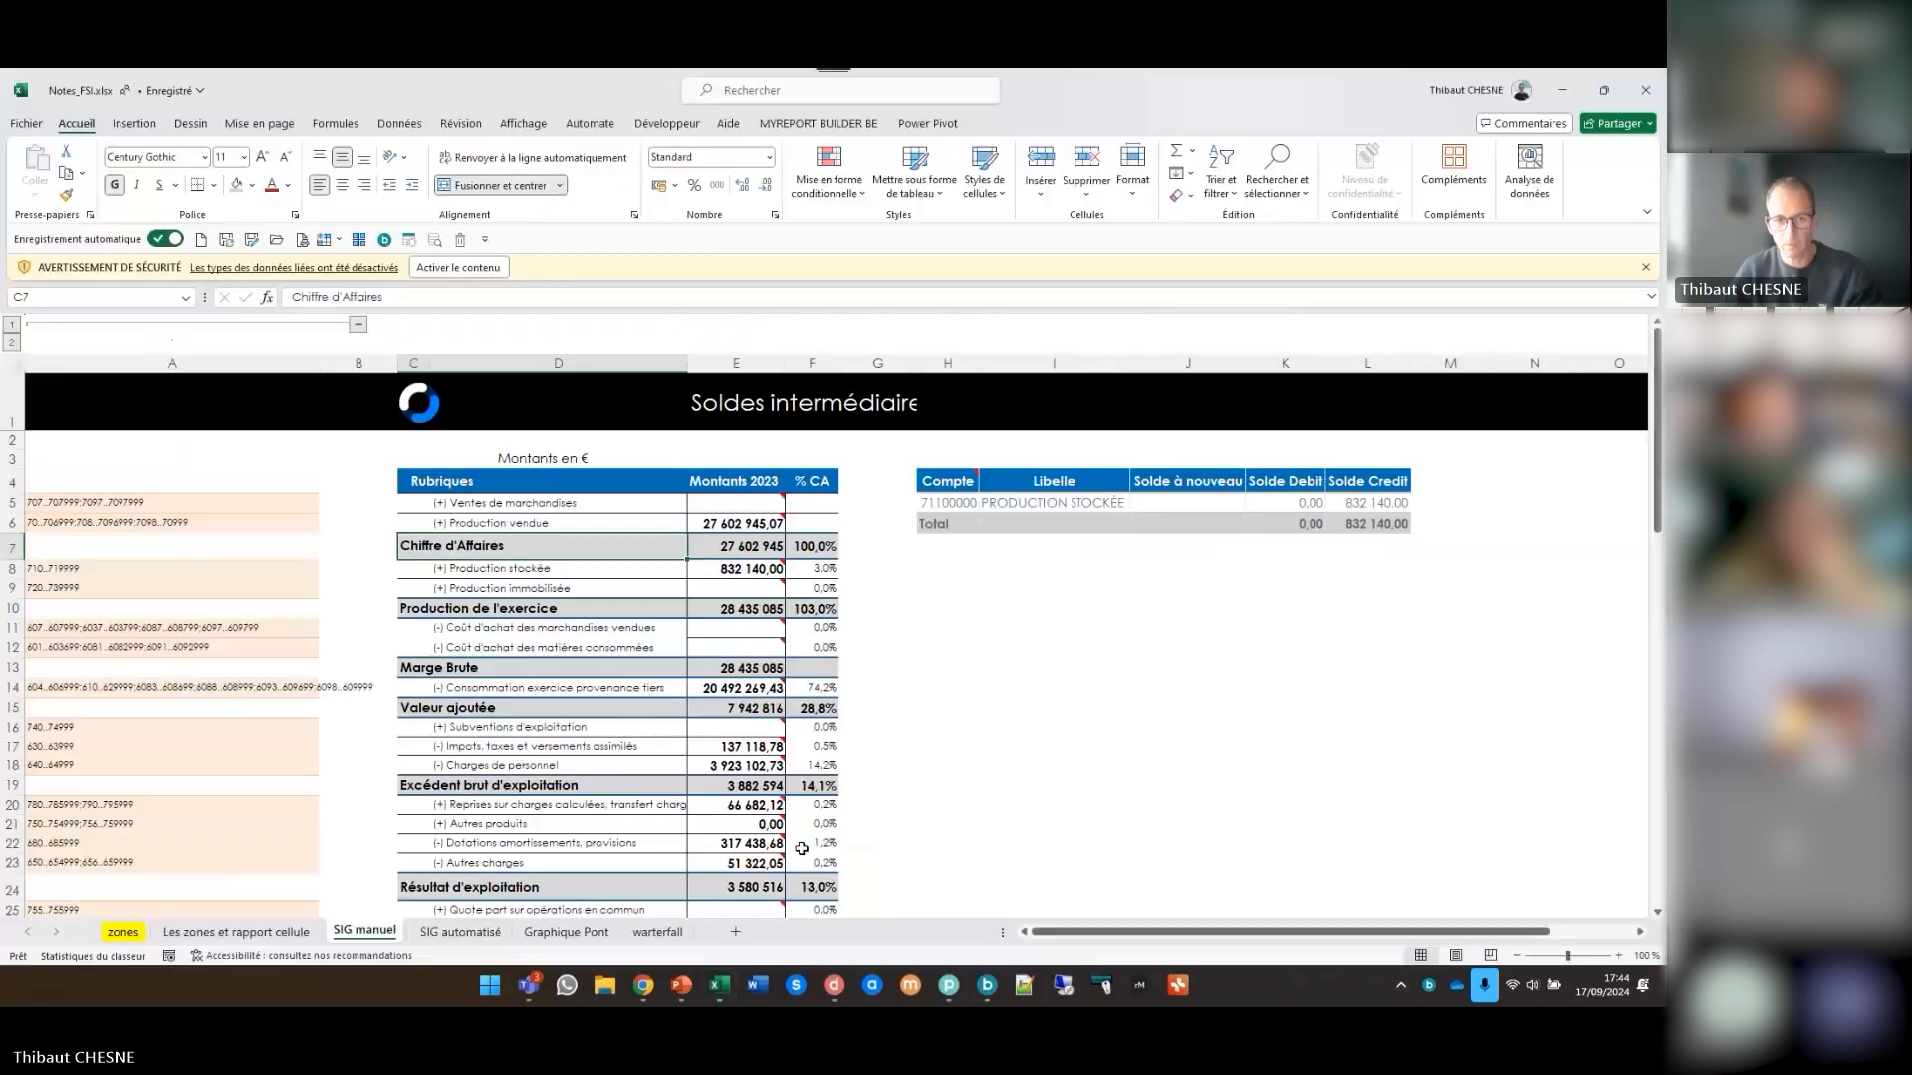
{"action": "left_click", "coordinate": [463, 932]}
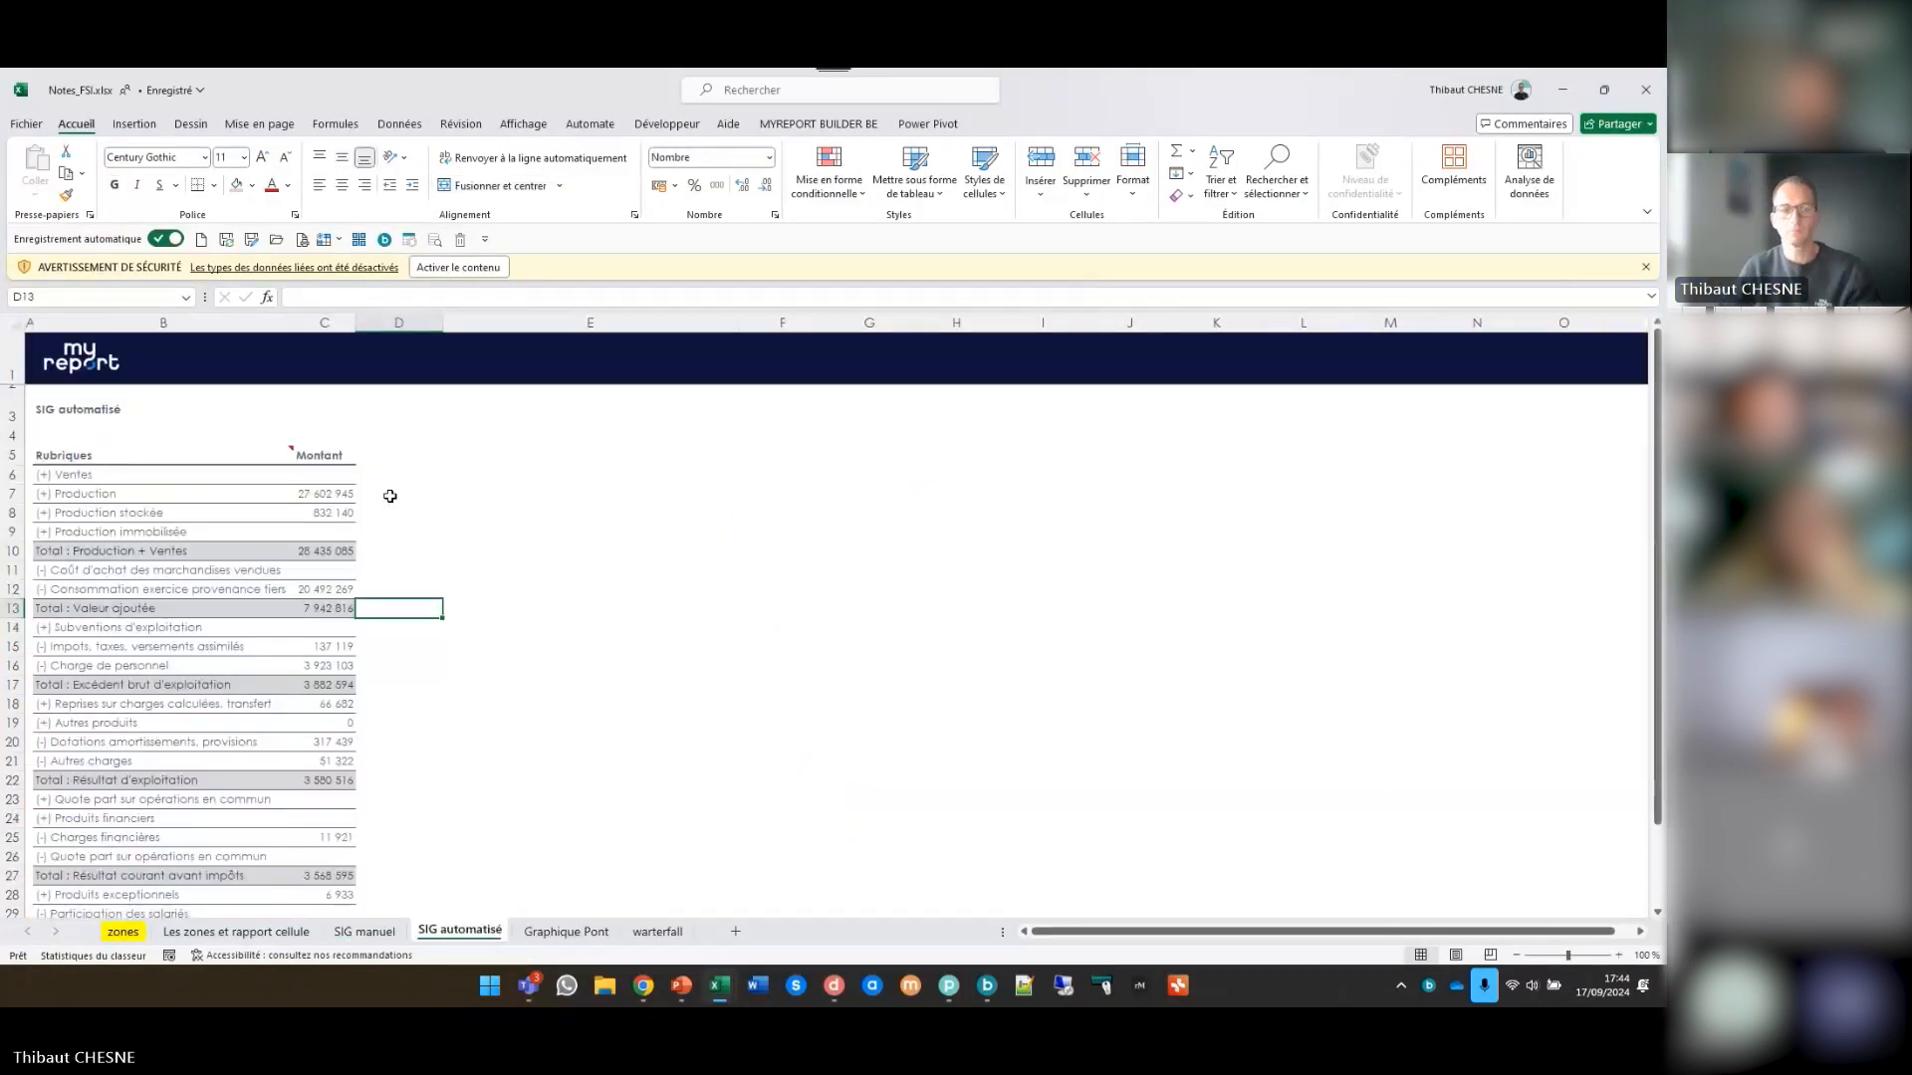
{"action": "left_click", "coordinate": [127, 470]}
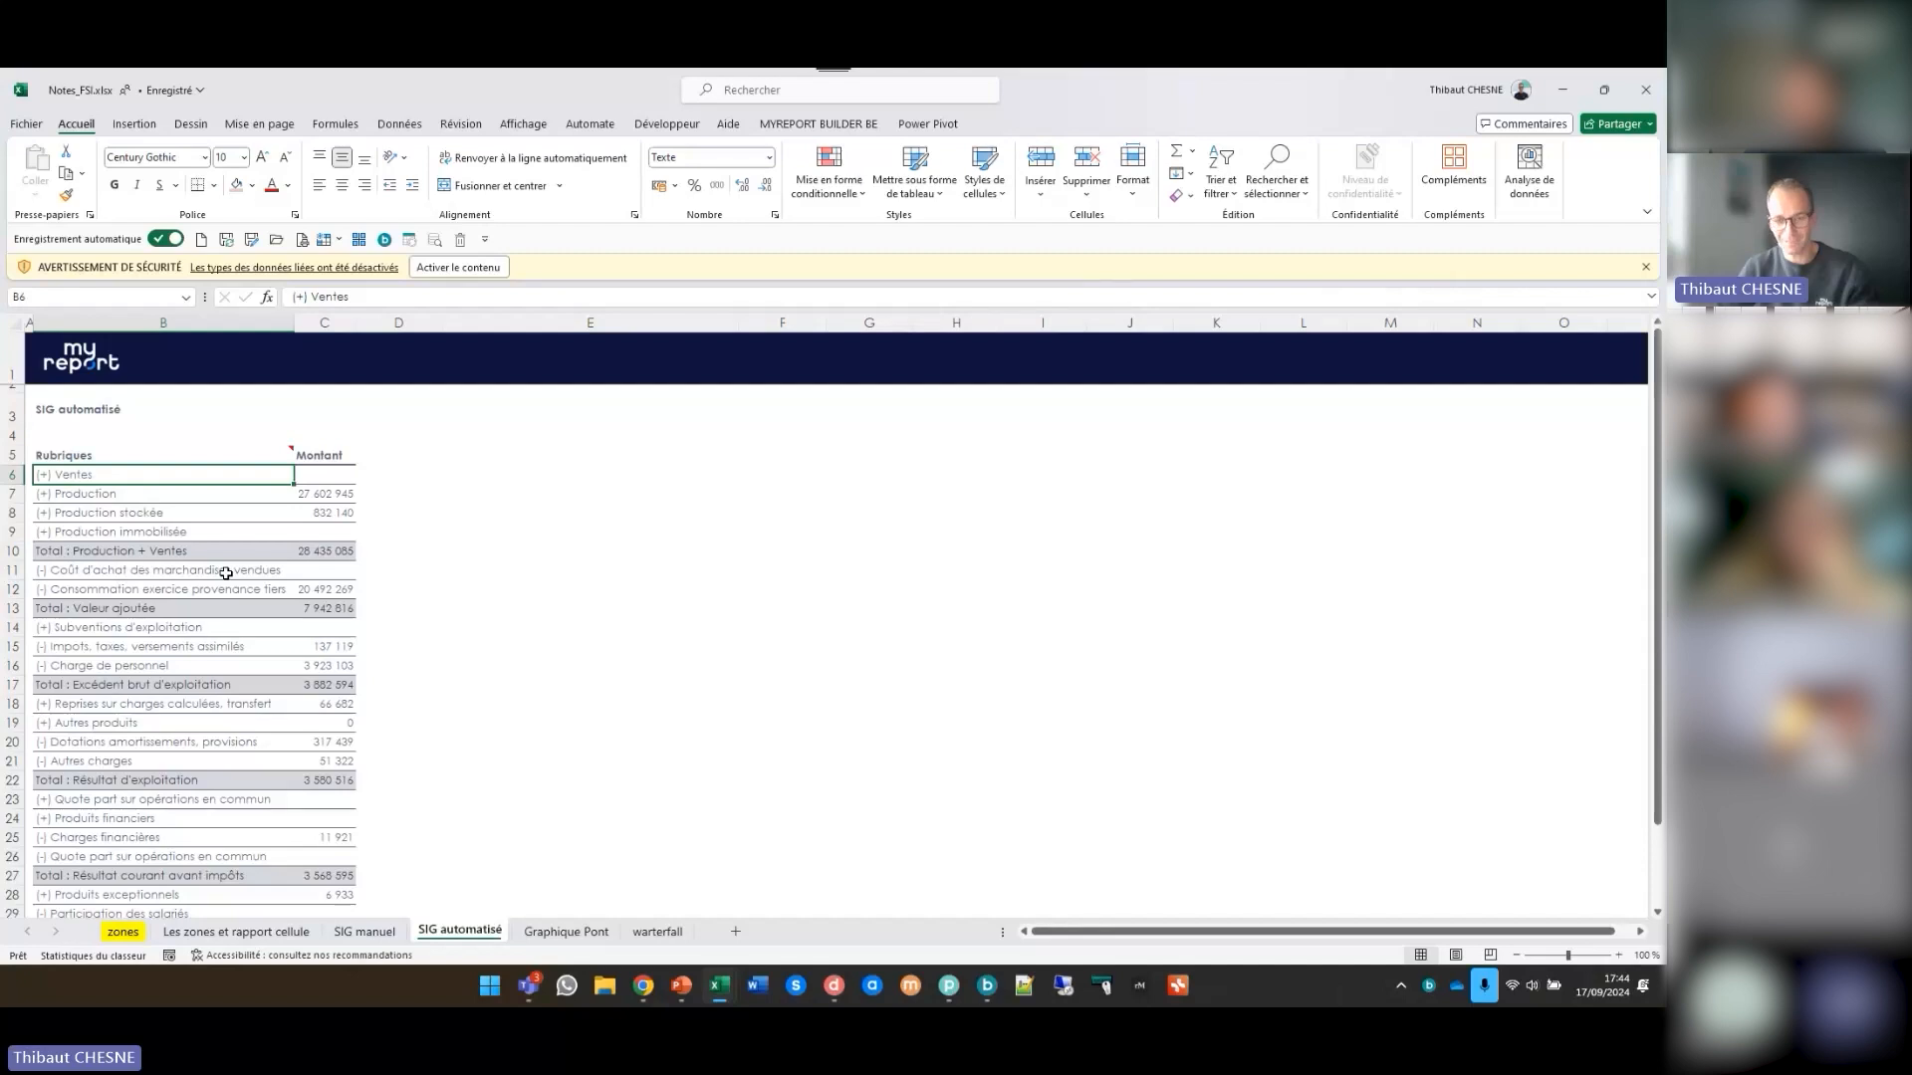
- Switch to MyReport Builder and inspect the SIG automatisé report's Rubriques field and the calculated expression of its Montant field
{"action": "left_click", "coordinate": [984, 991]}
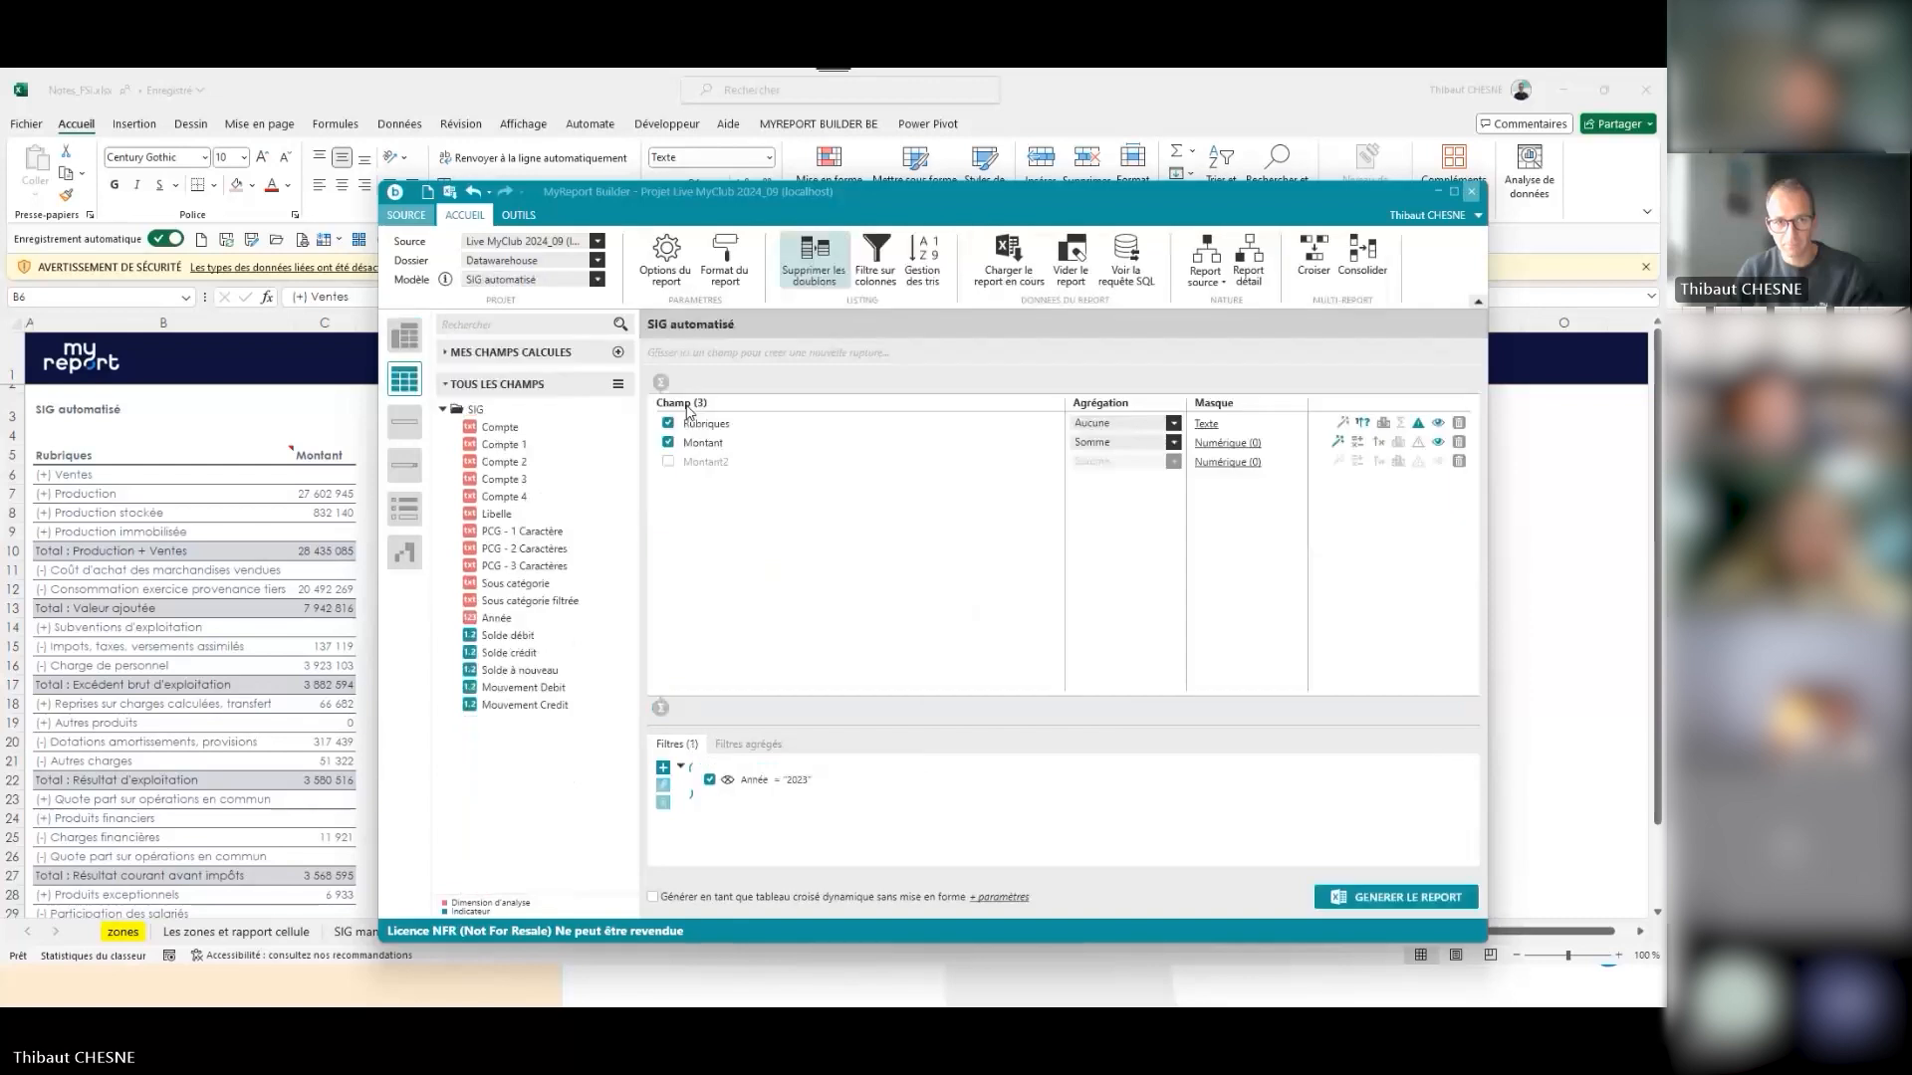
{"action": "left_click", "coordinate": [715, 428]}
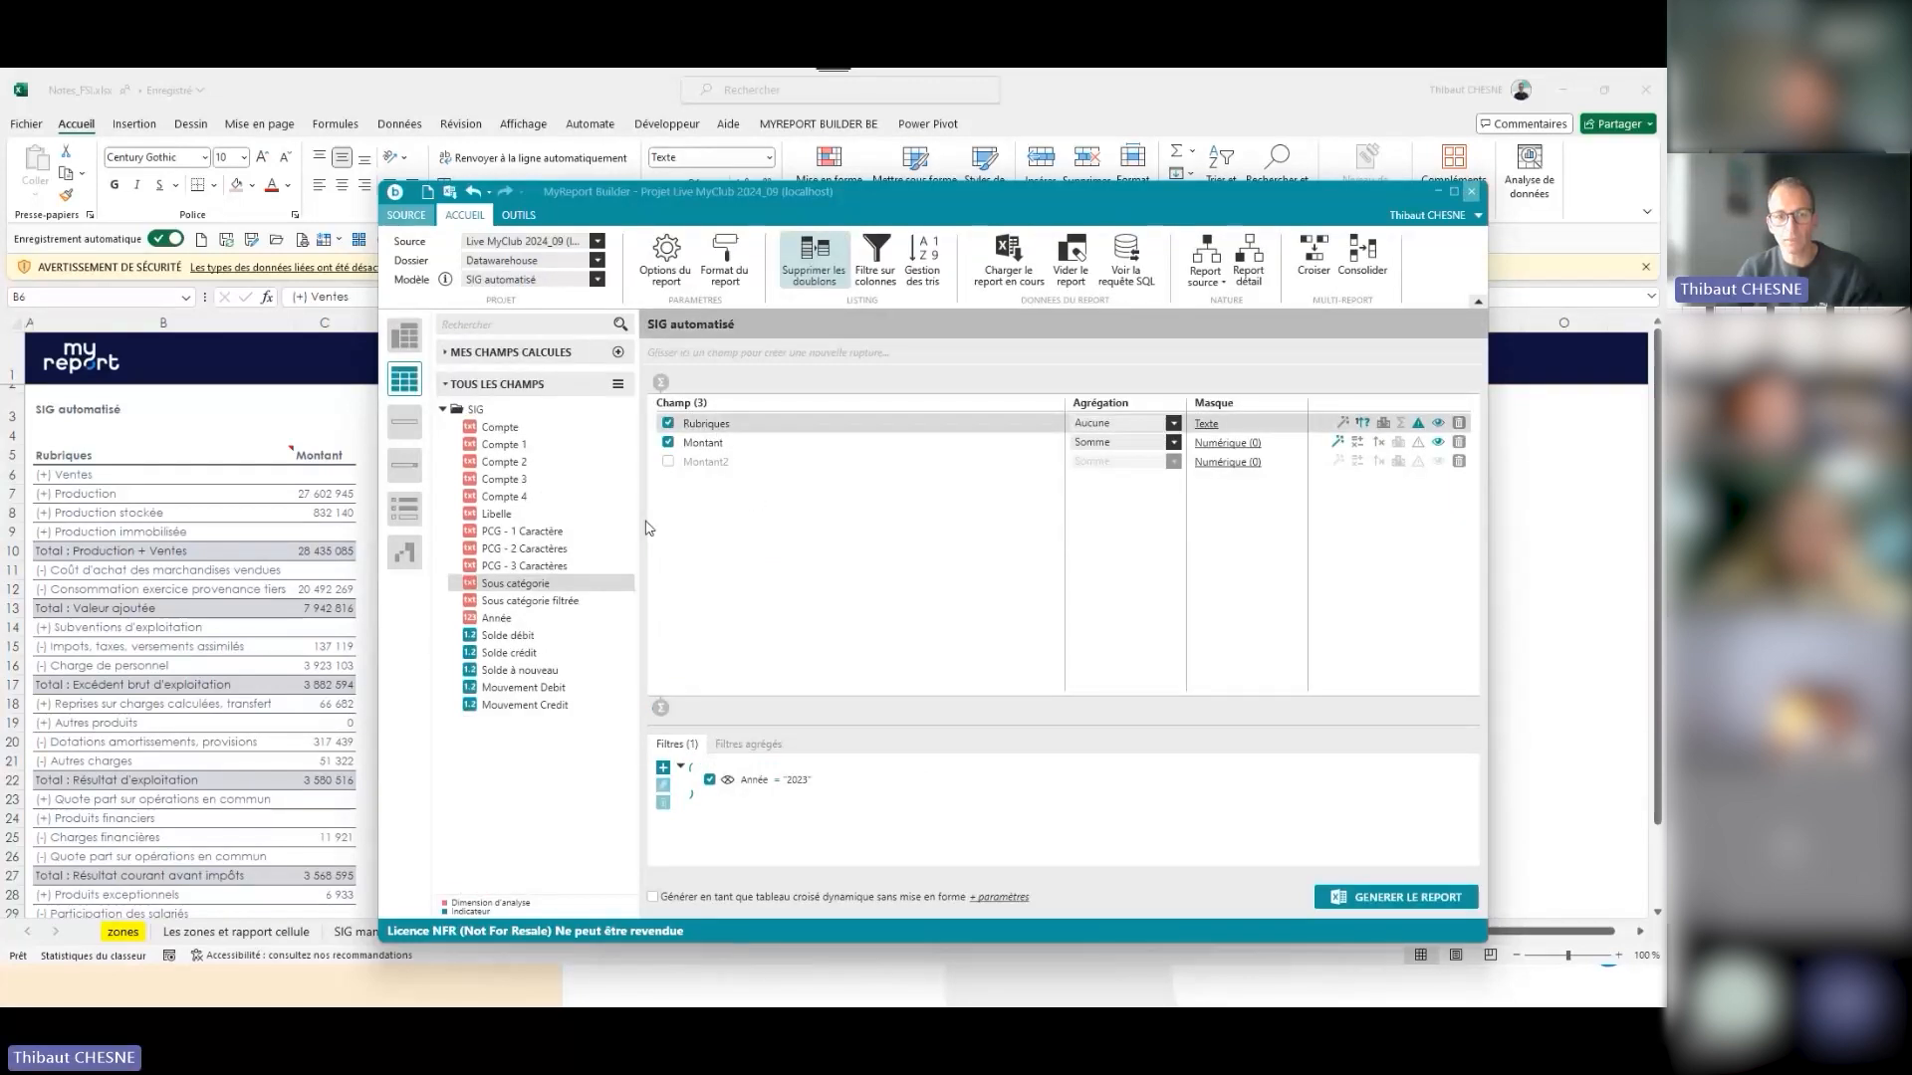
{"action": "left_click", "coordinate": [724, 446]}
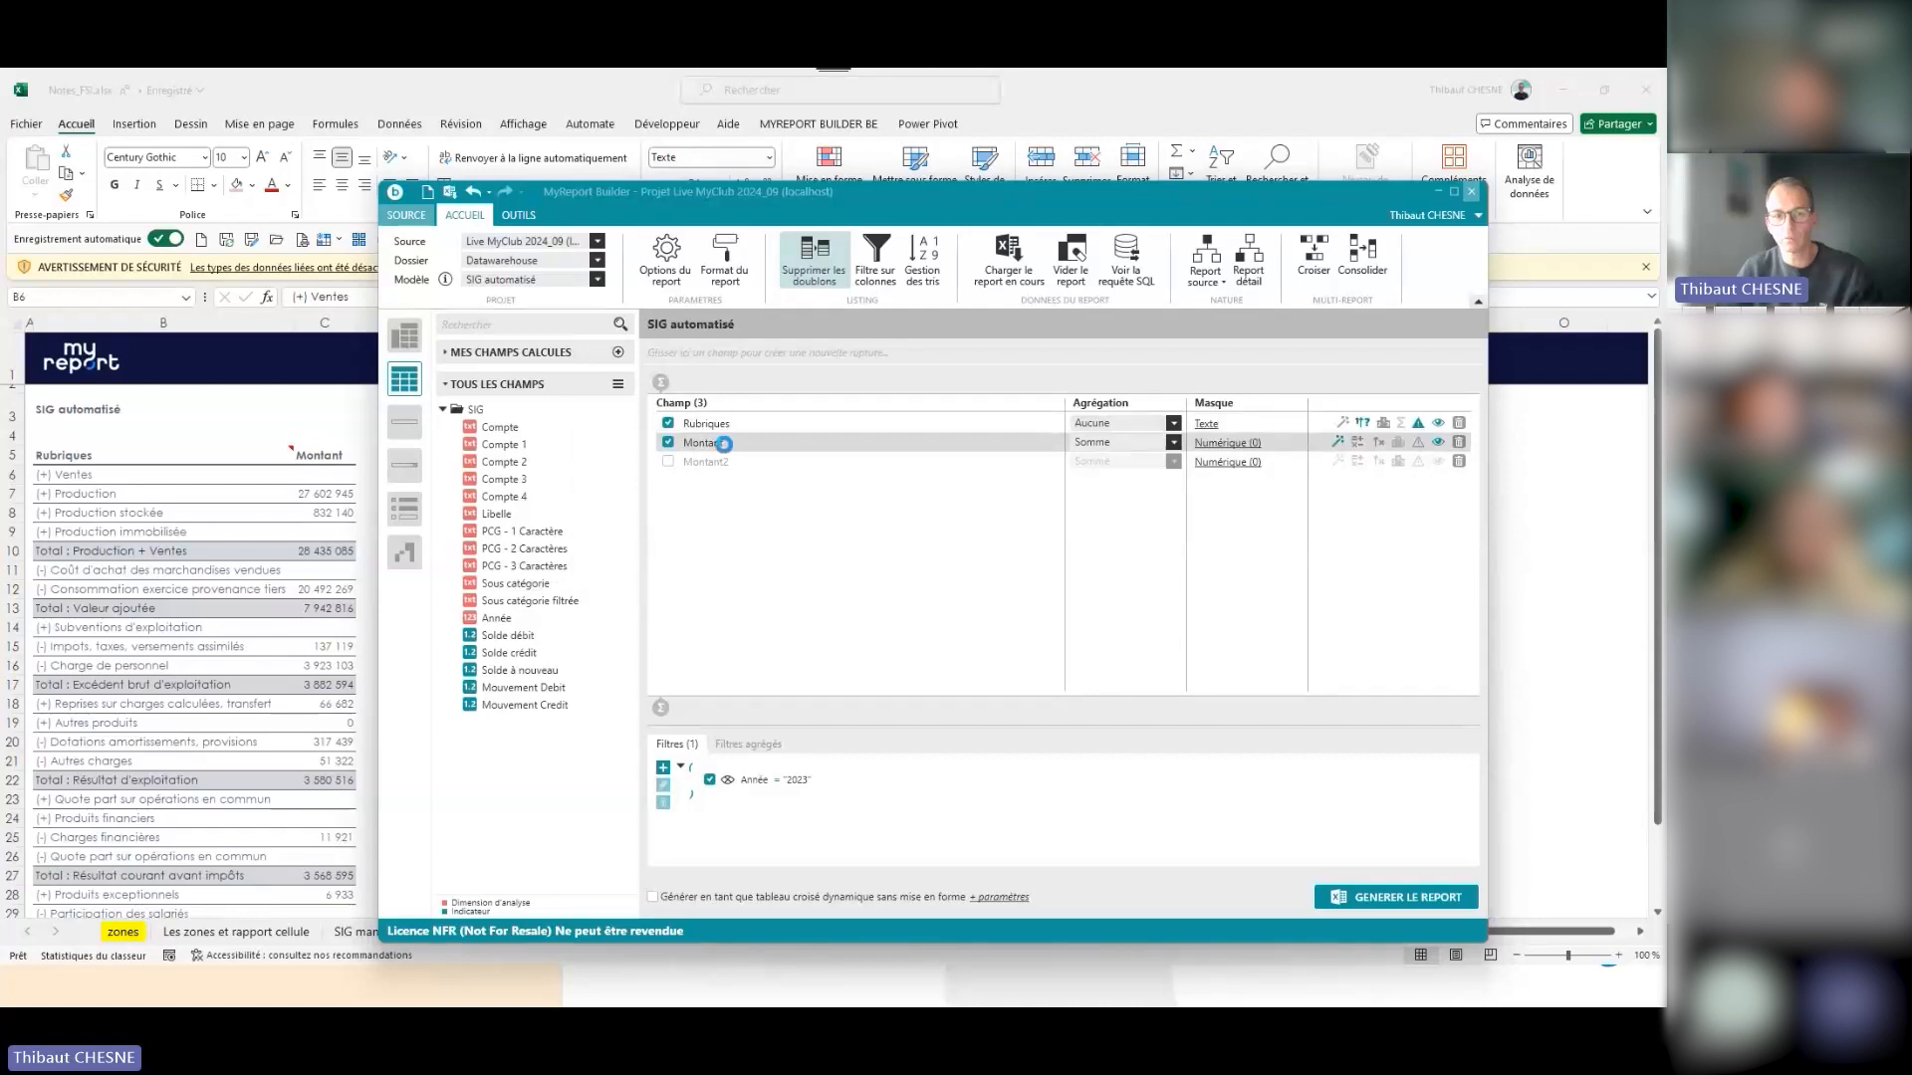
{"action": "double_click", "coordinate": [724, 444]}
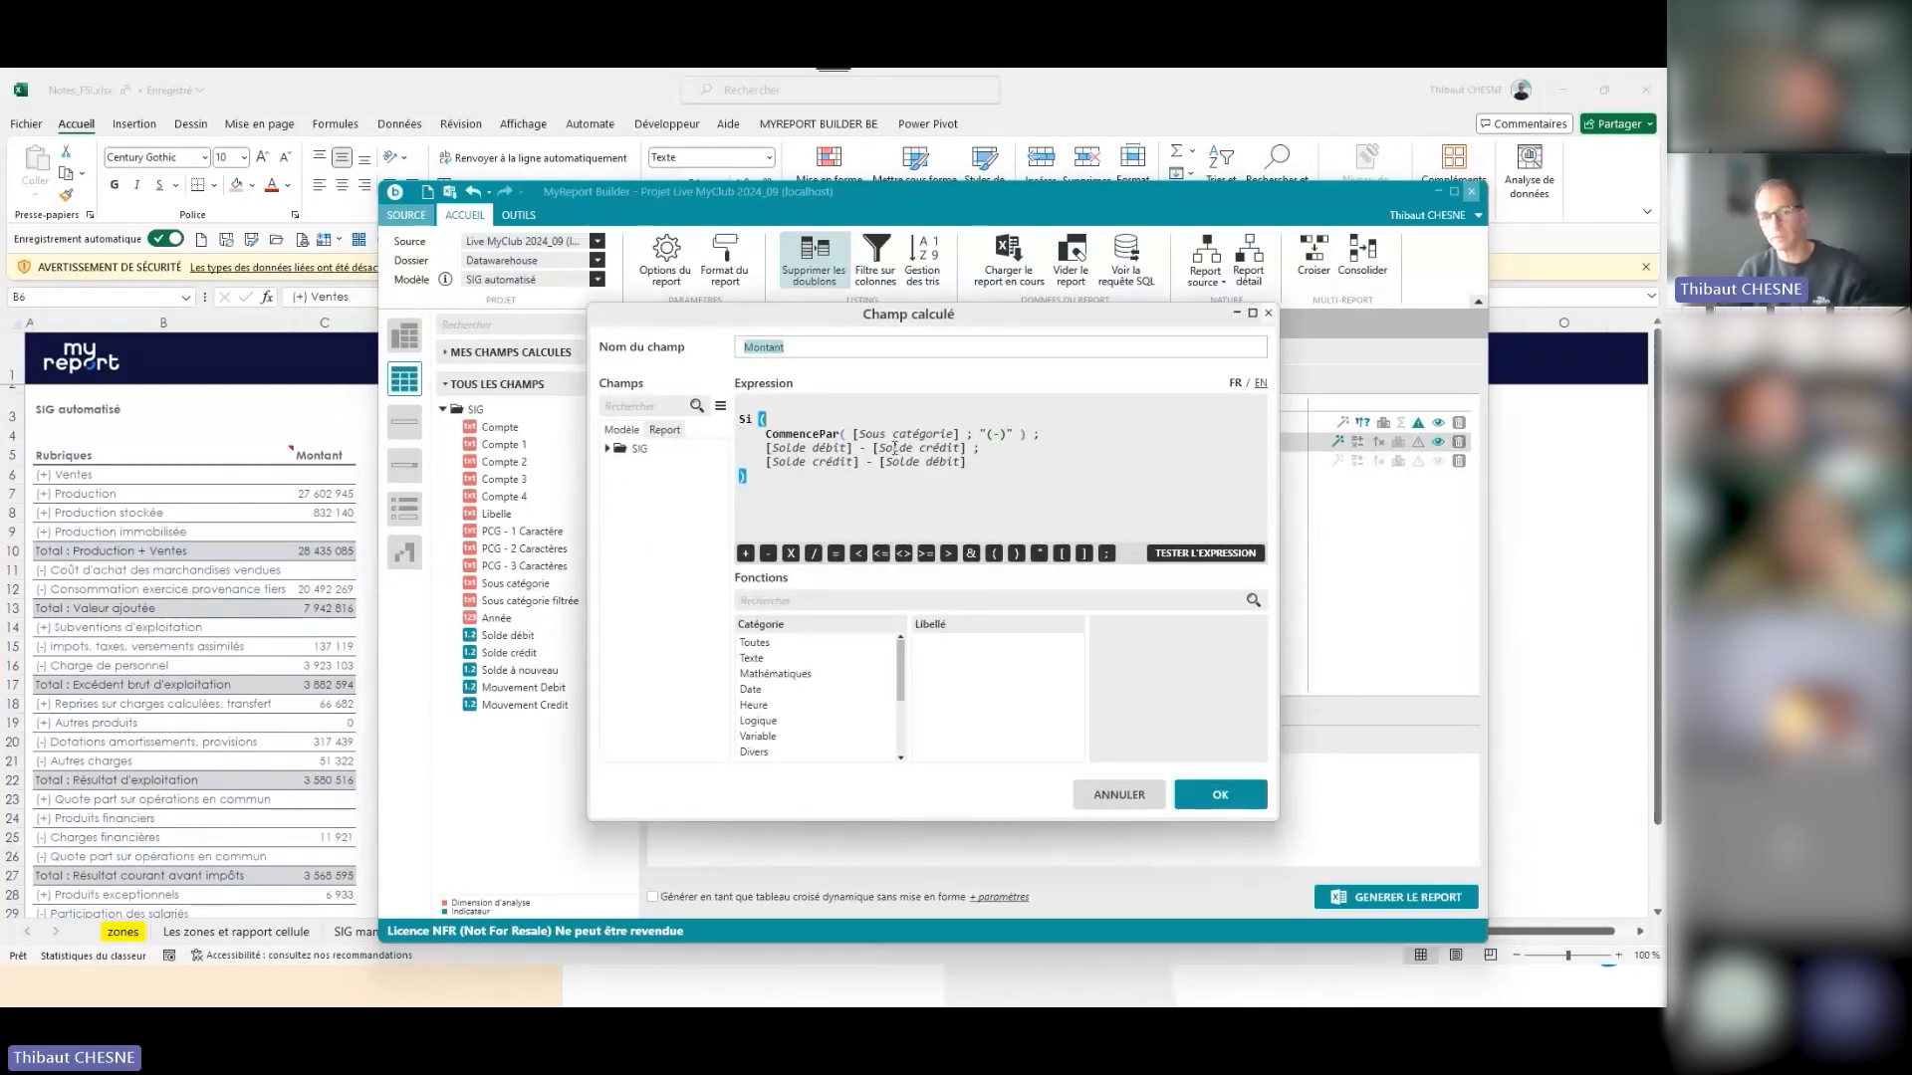
{"action": "left_click_drag", "start_coordinate": [1009, 435], "coordinate": [989, 435]}
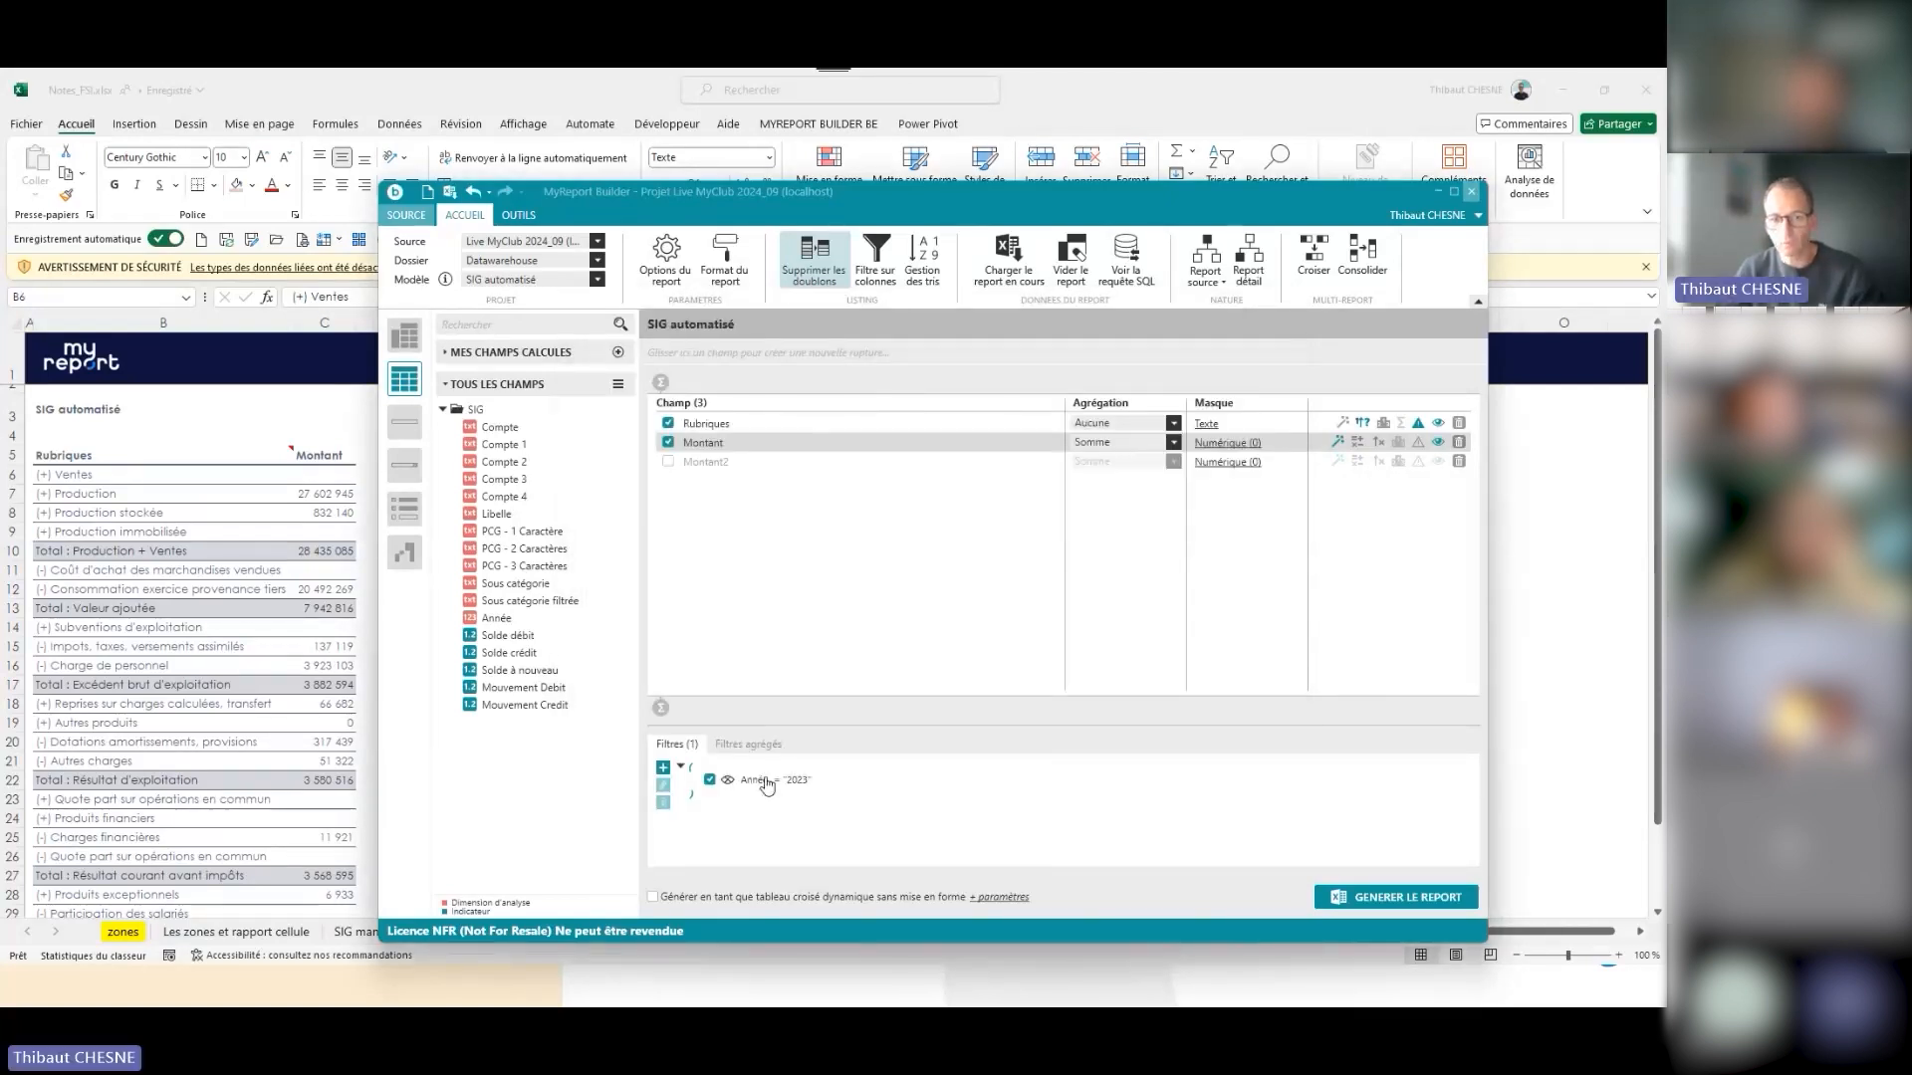
- Generate the SIG automatisé report from MyReport Builder at cell E3 of the SIG automatisé sheet in Excel
{"action": "left_click", "coordinate": [270, 589]}
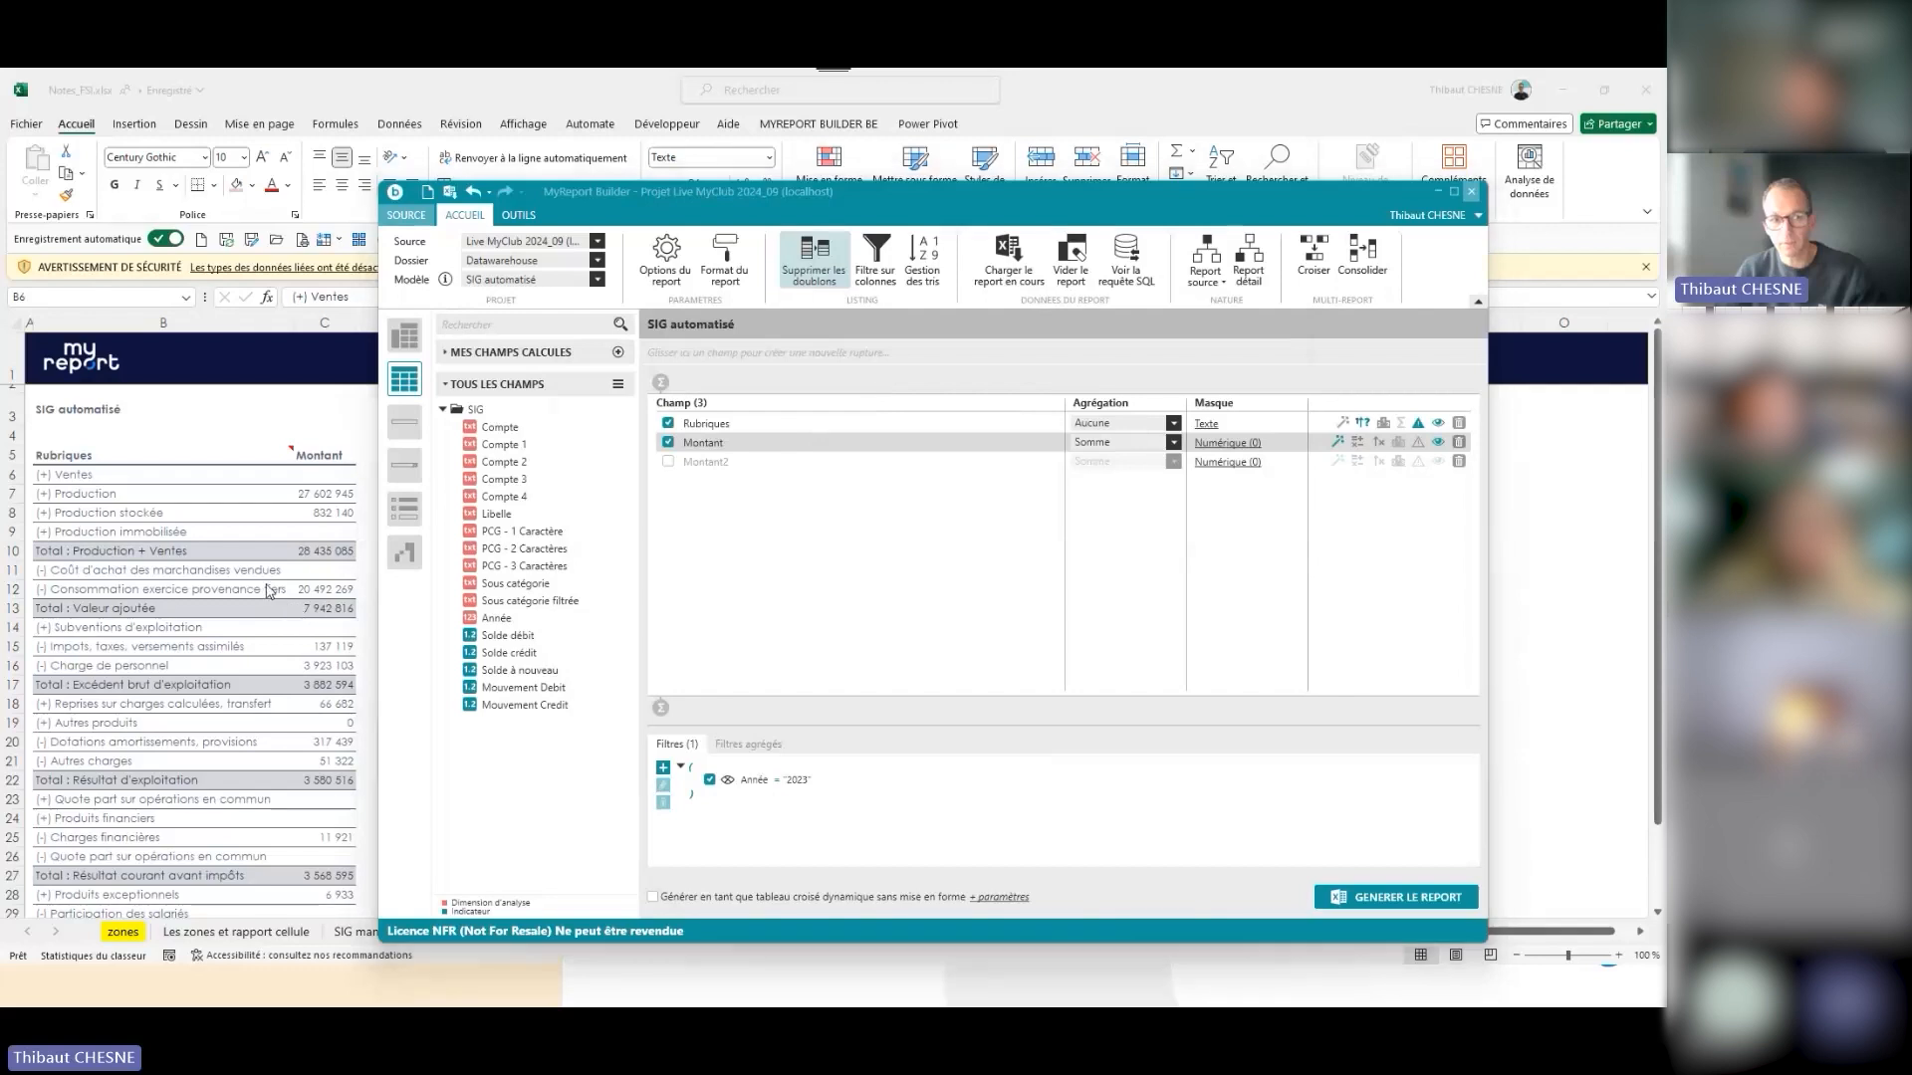
{"action": "left_click", "coordinate": [488, 454]}
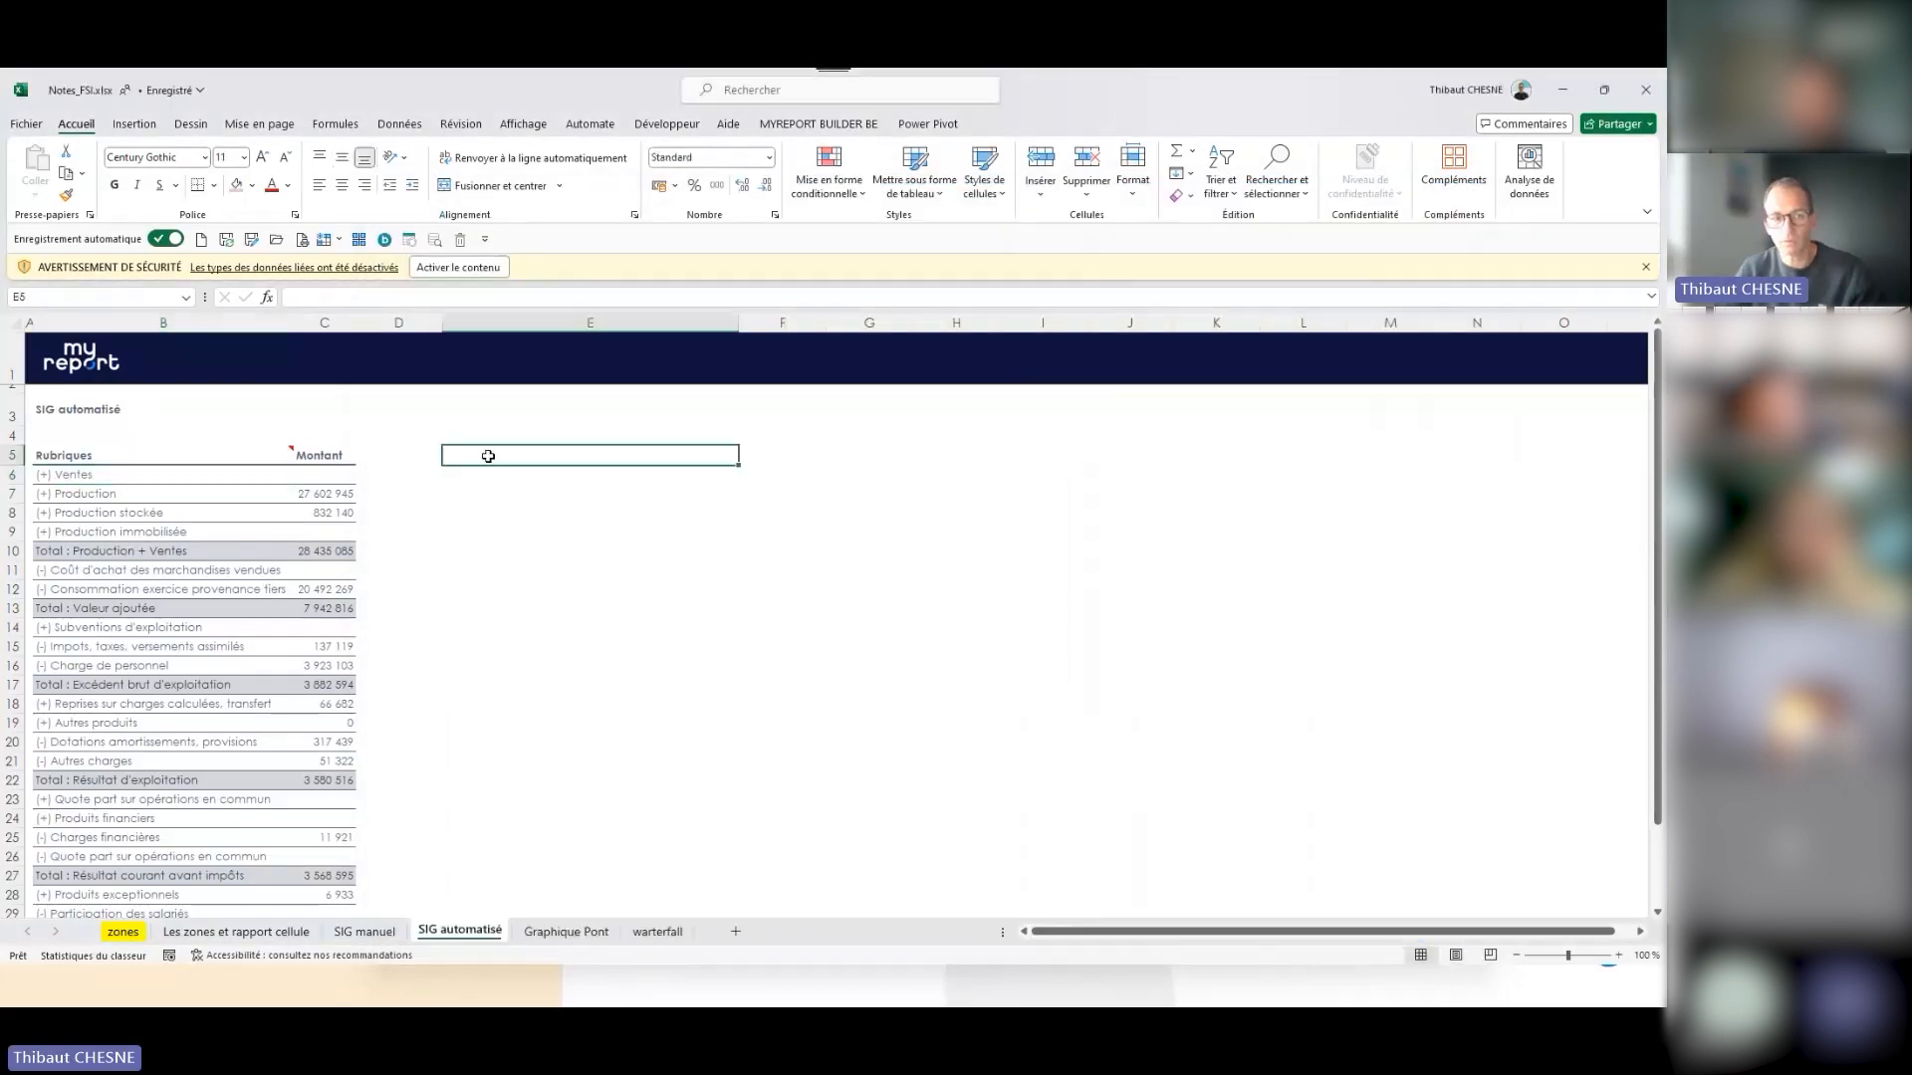
{"action": "left_click", "coordinate": [489, 404]}
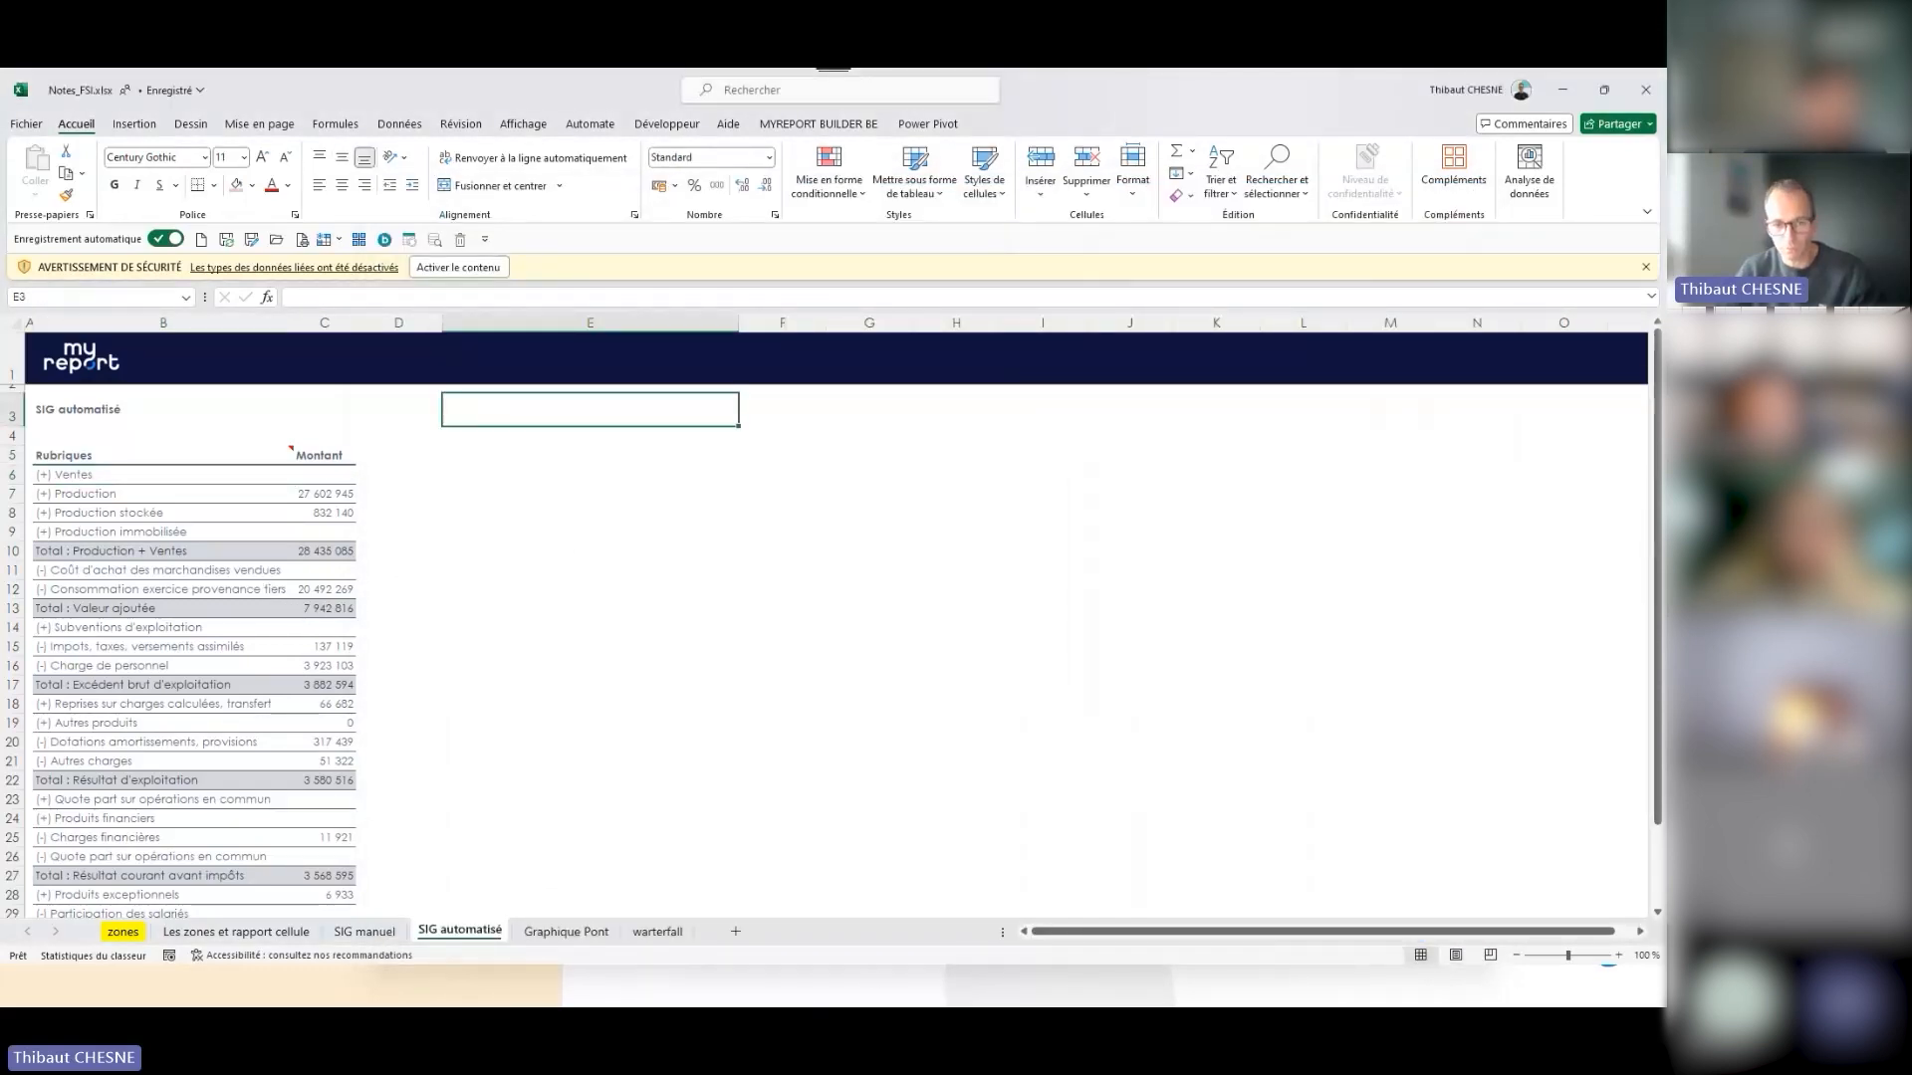
{"action": "left_click", "coordinate": [987, 986]}
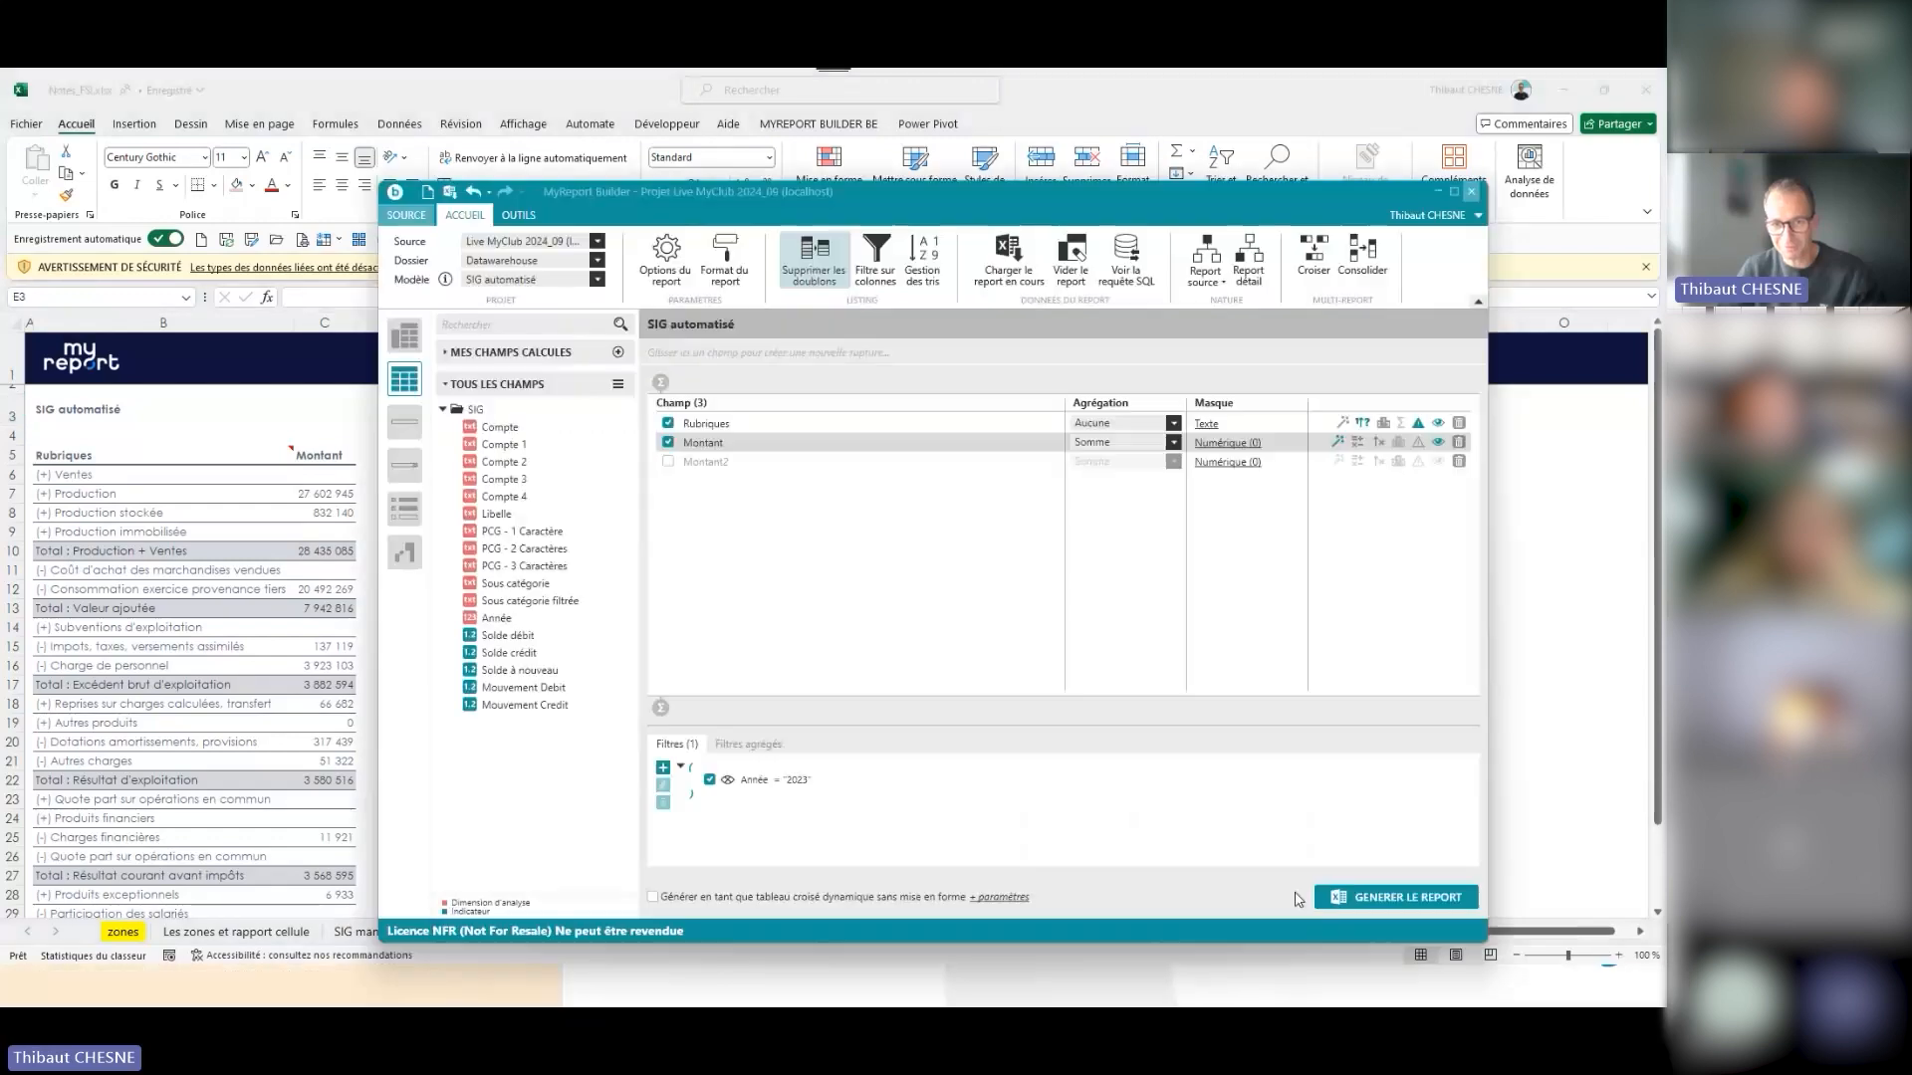
{"action": "left_click", "coordinate": [1394, 896]}
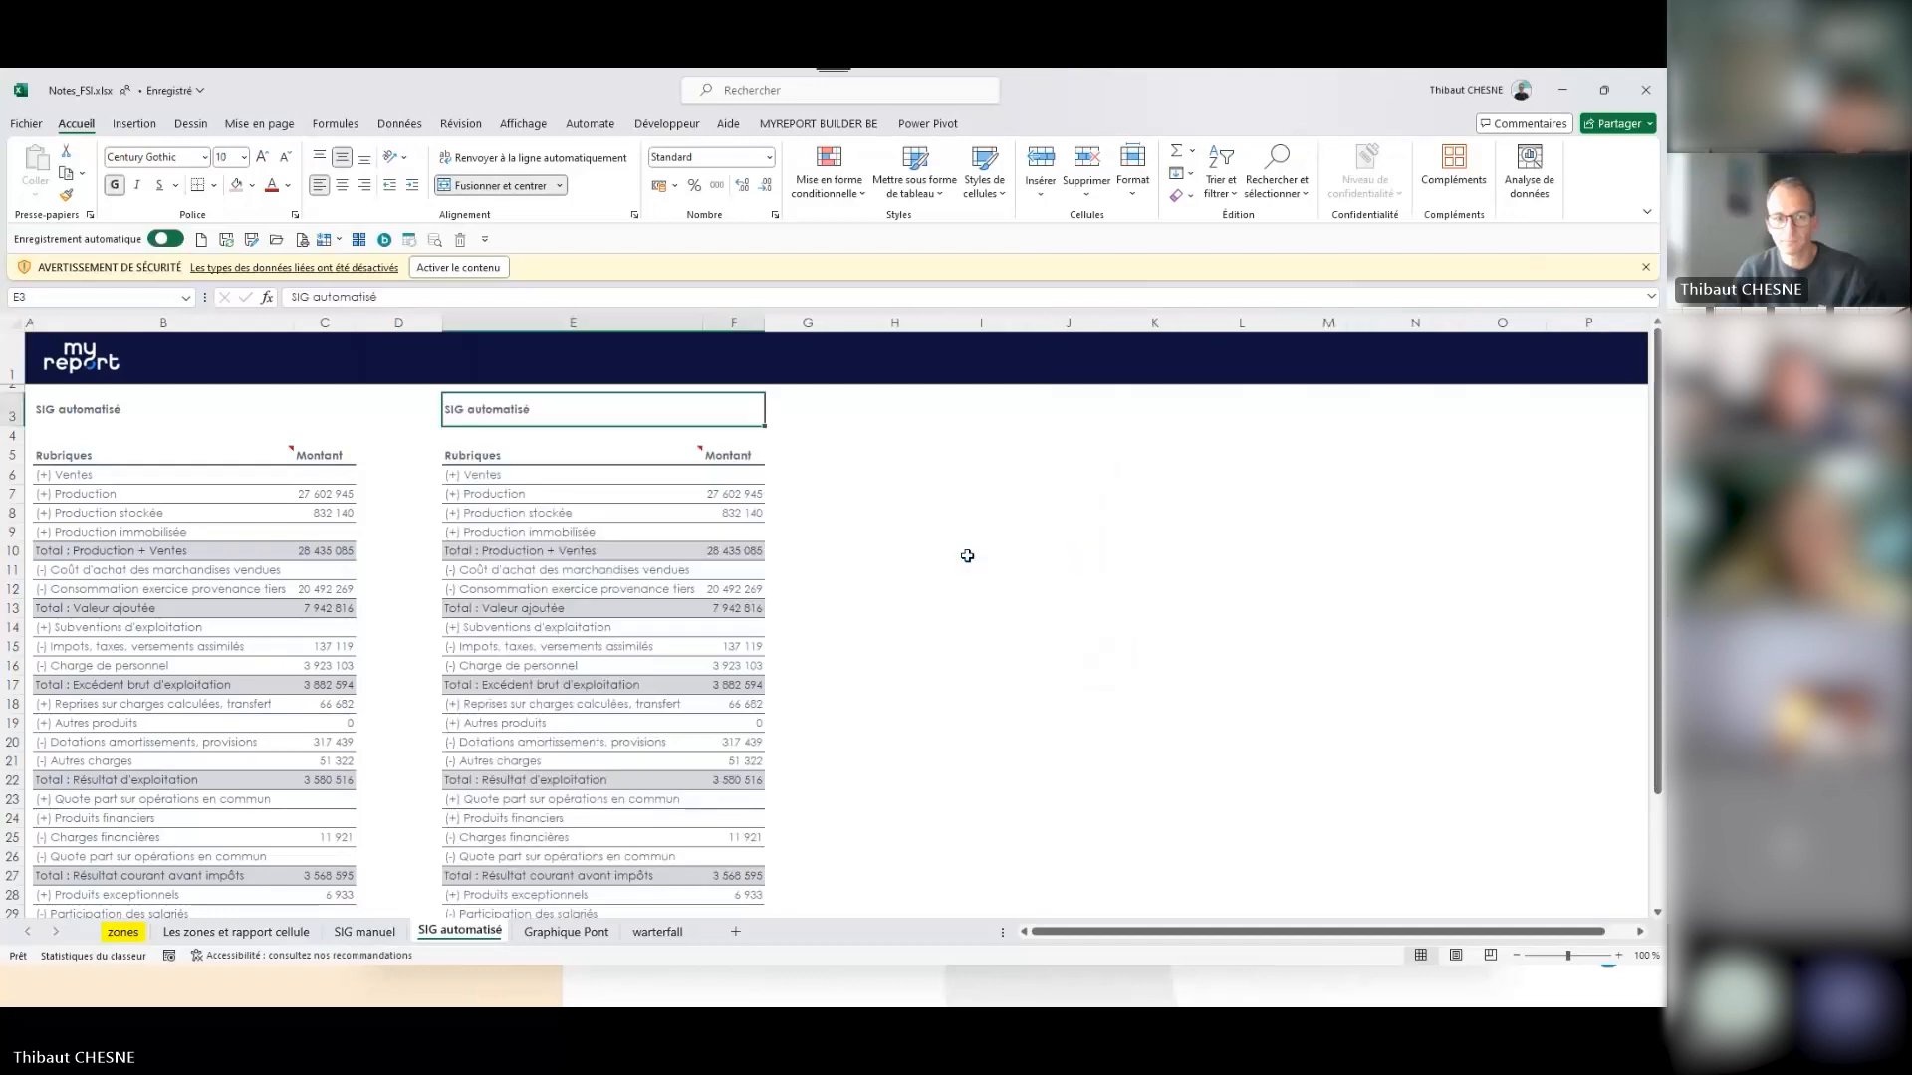
- Examine the generated report's Total : Production + Ventes amount and the remaining rubrics and totals below it
{"action": "left_click", "coordinate": [741, 550]}
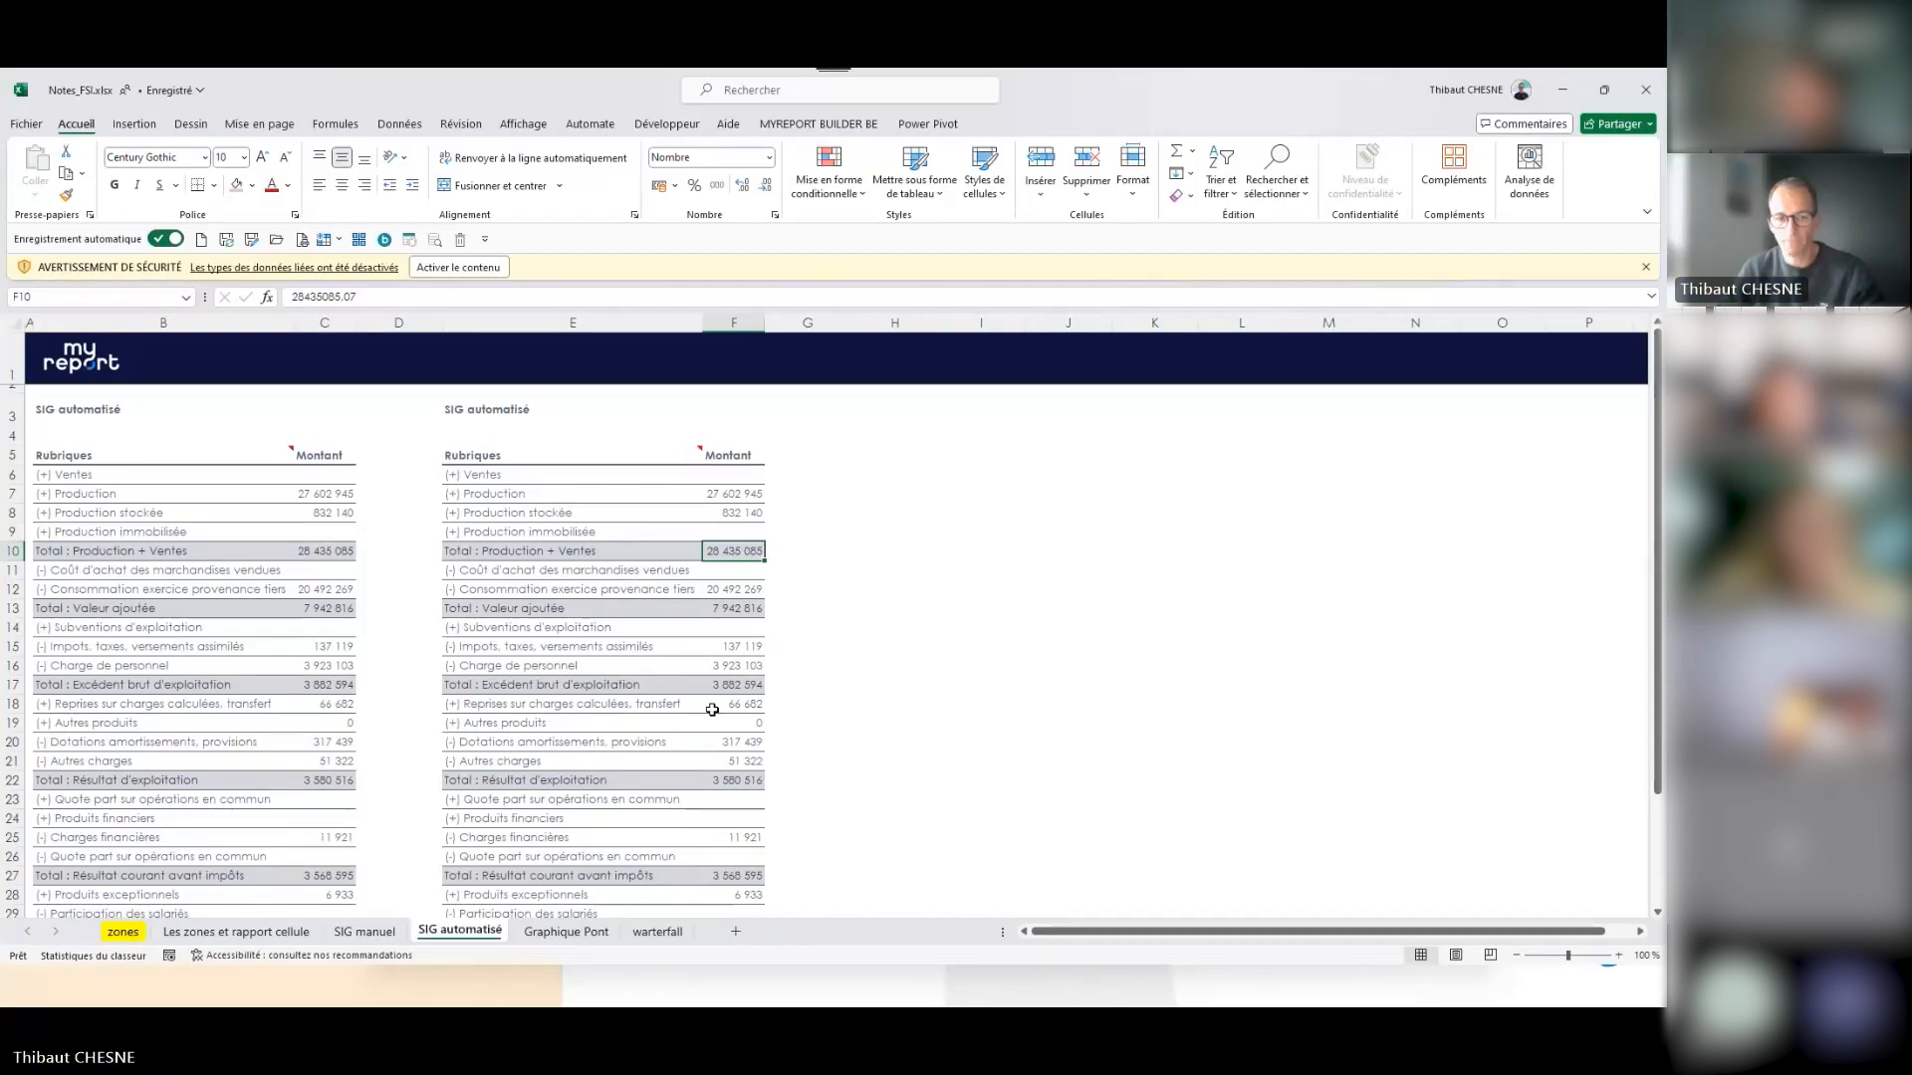
{"action": "scroll", "coordinate": [712, 709], "scroll_direction": "down", "scroll_amount": 3}
{"action": "scroll", "coordinate": [712, 709], "scroll_direction": "up", "scroll_amount": 3}
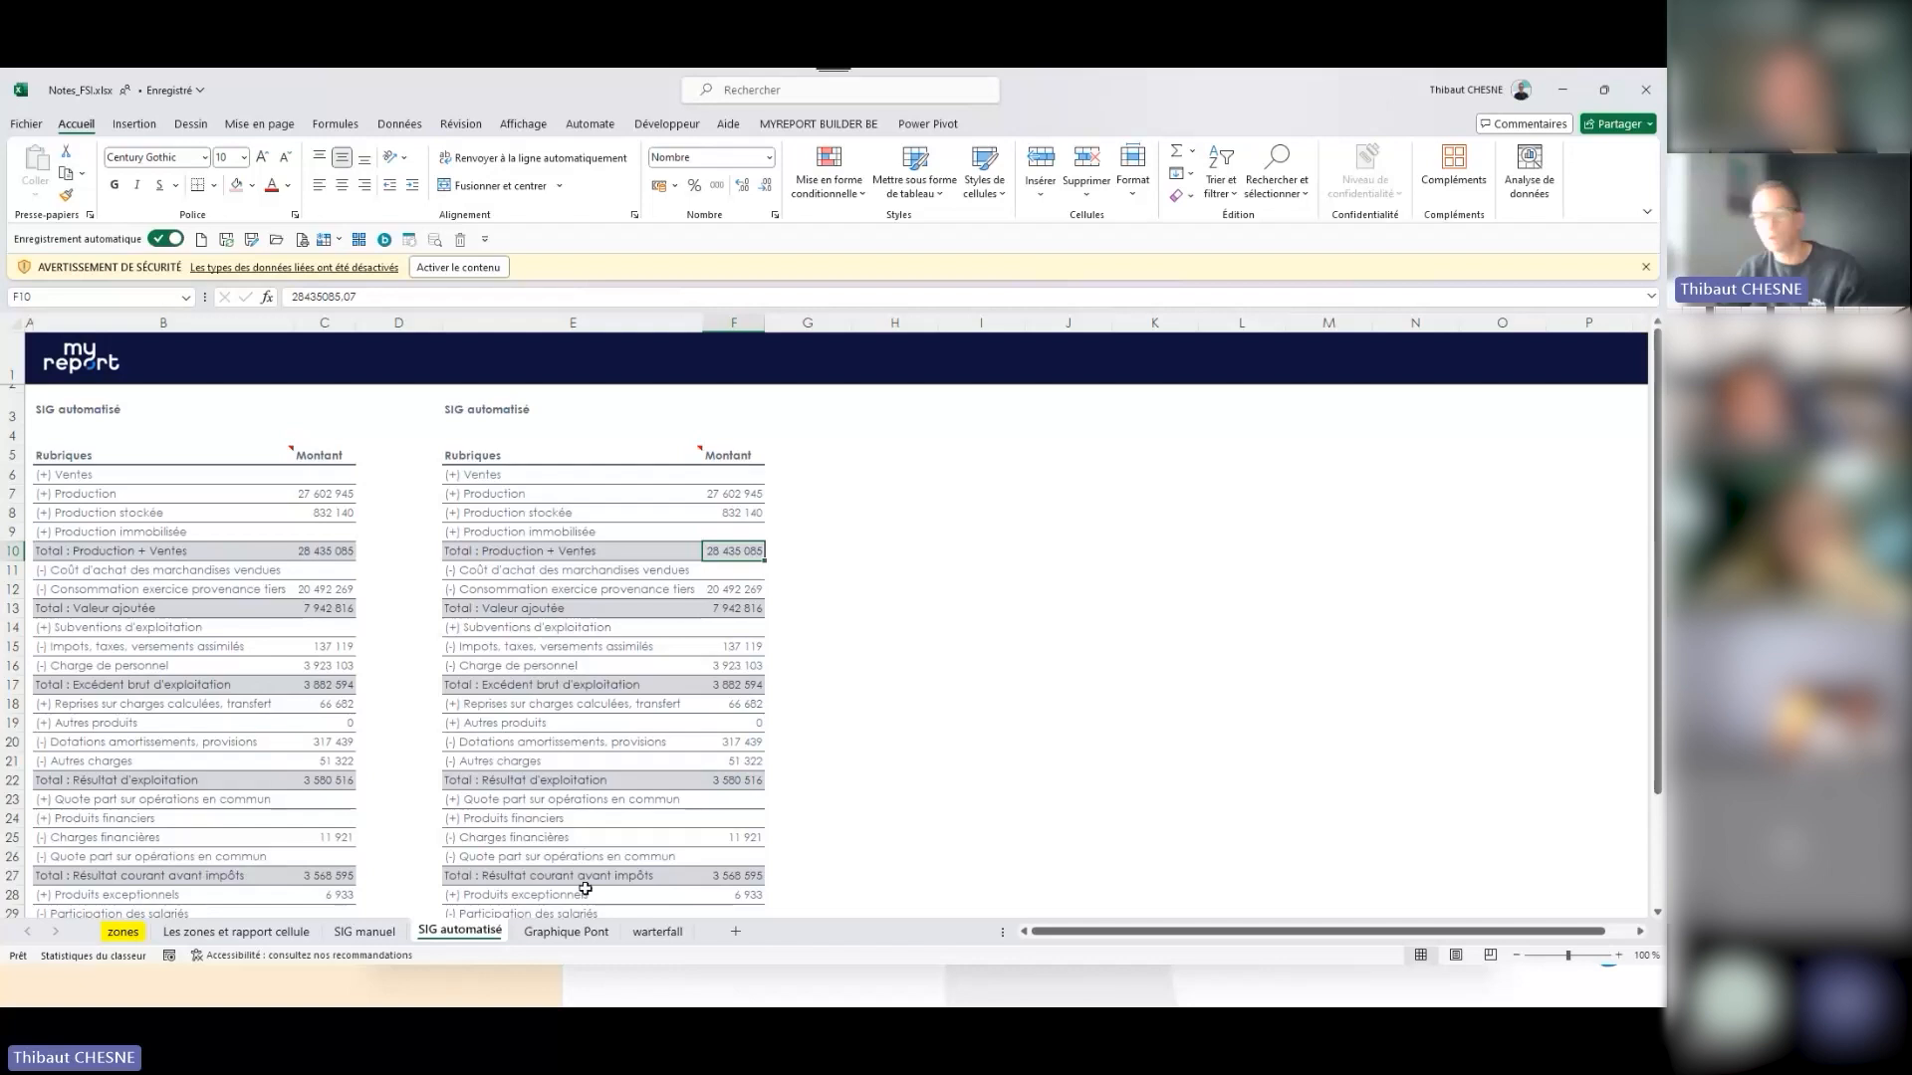
- Return to MyReport Builder and recheck the Montant field's debit and credit expression without changing it
{"action": "mouse_move", "coordinate": [960, 1001]}
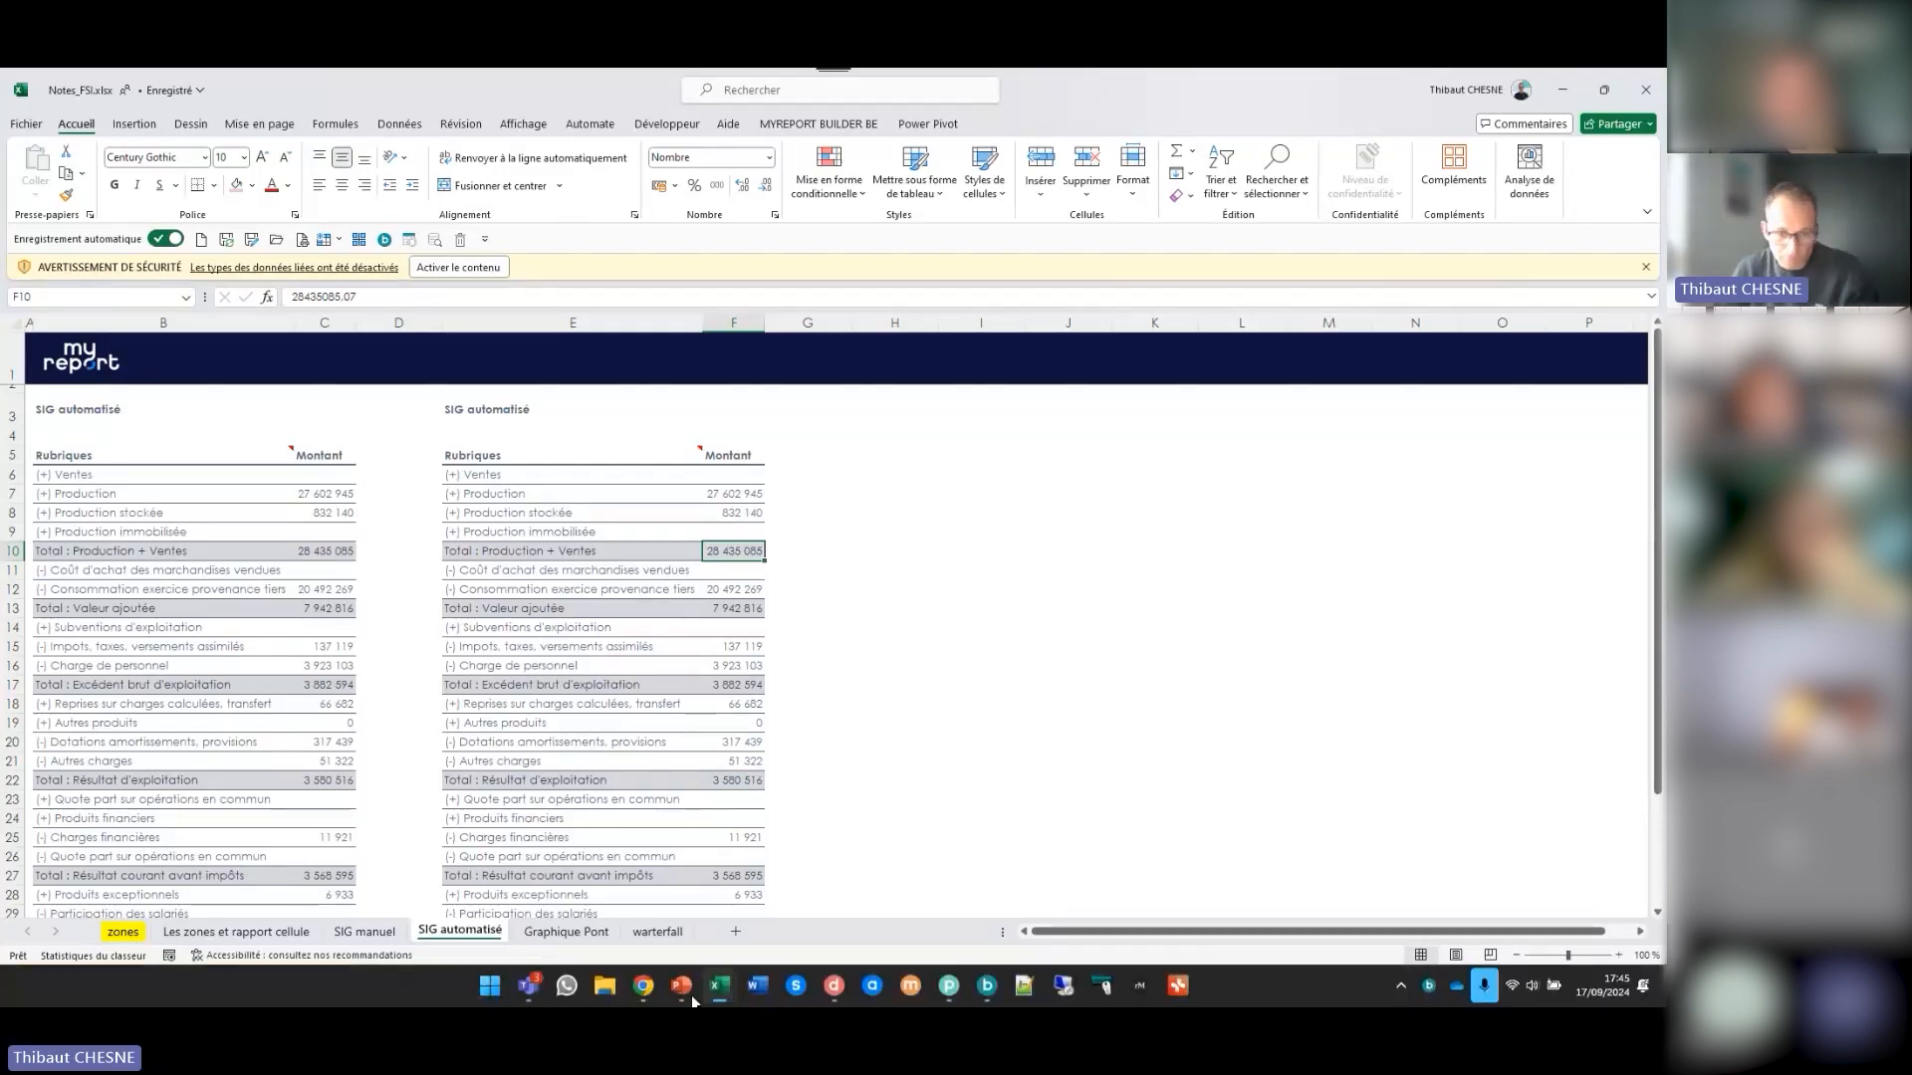
{"action": "left_click", "coordinate": [987, 991]}
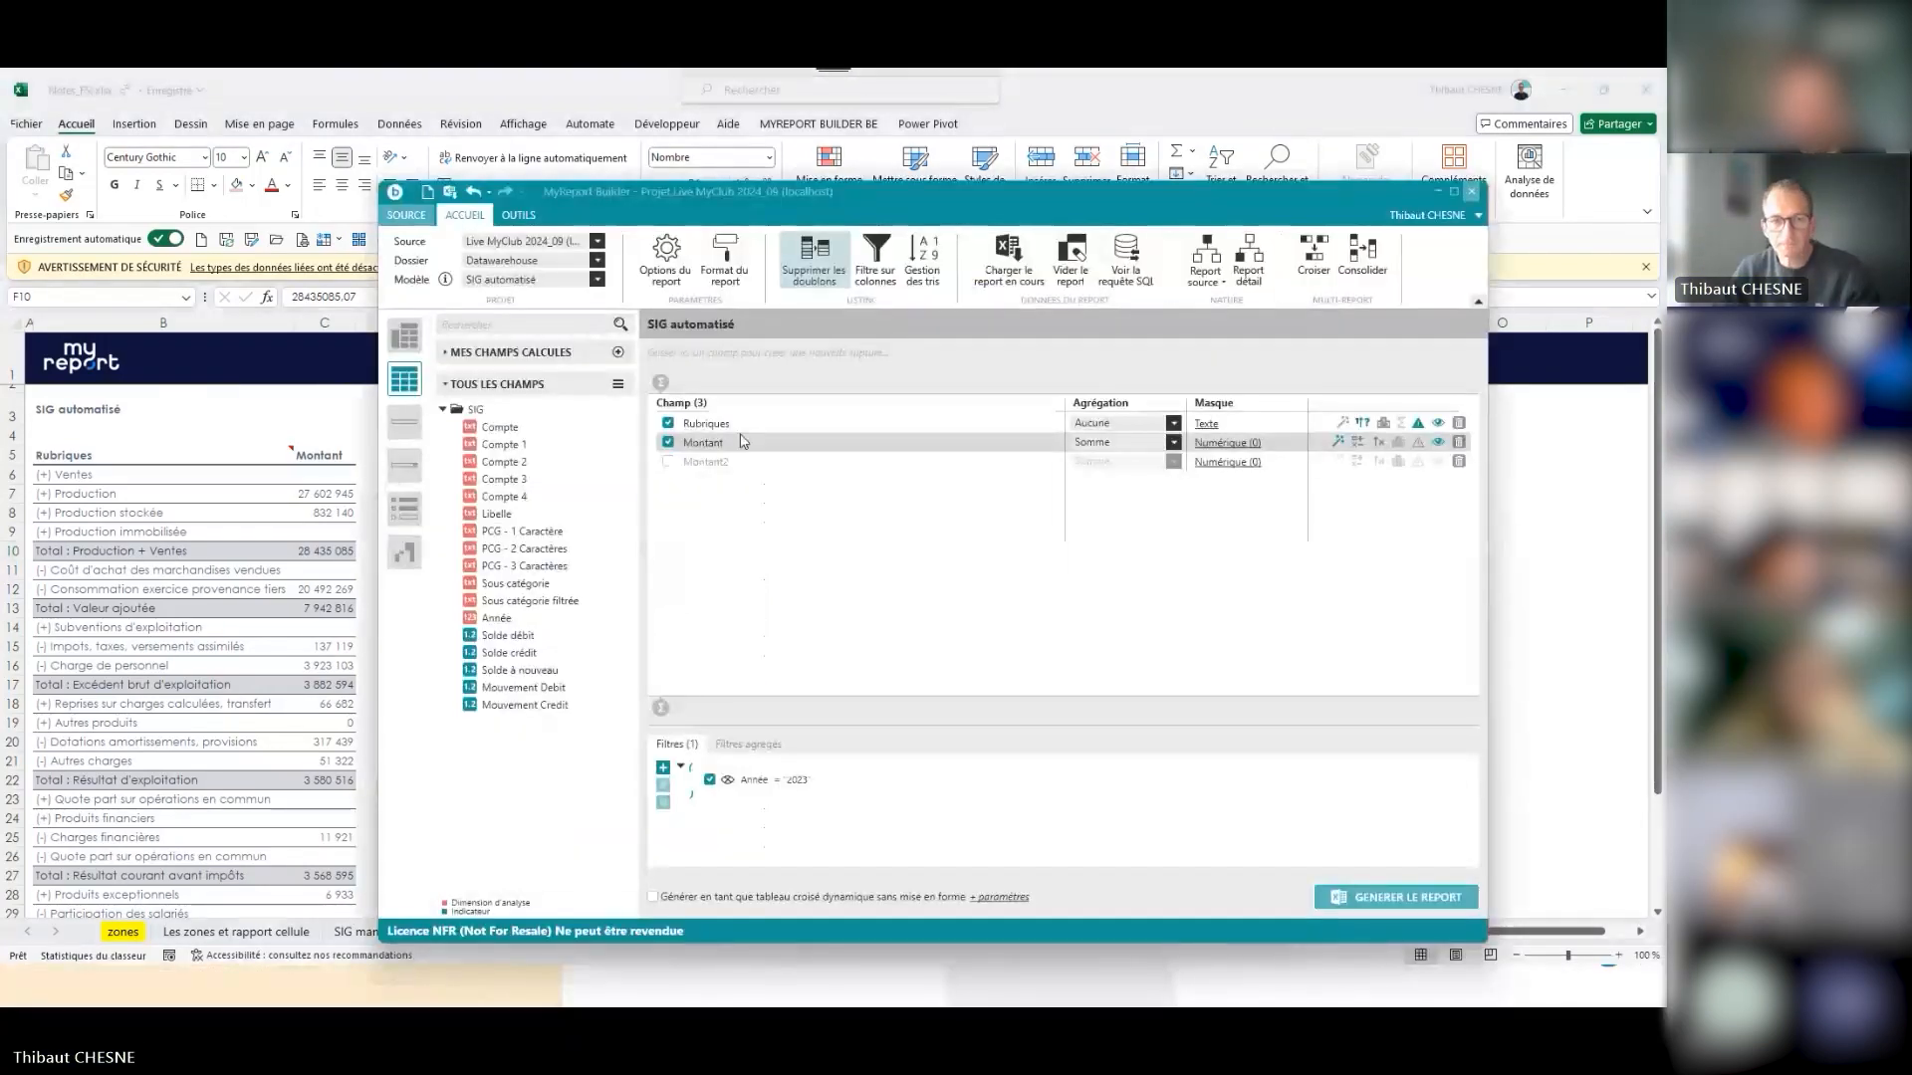
{"action": "double_click", "coordinate": [703, 443]}
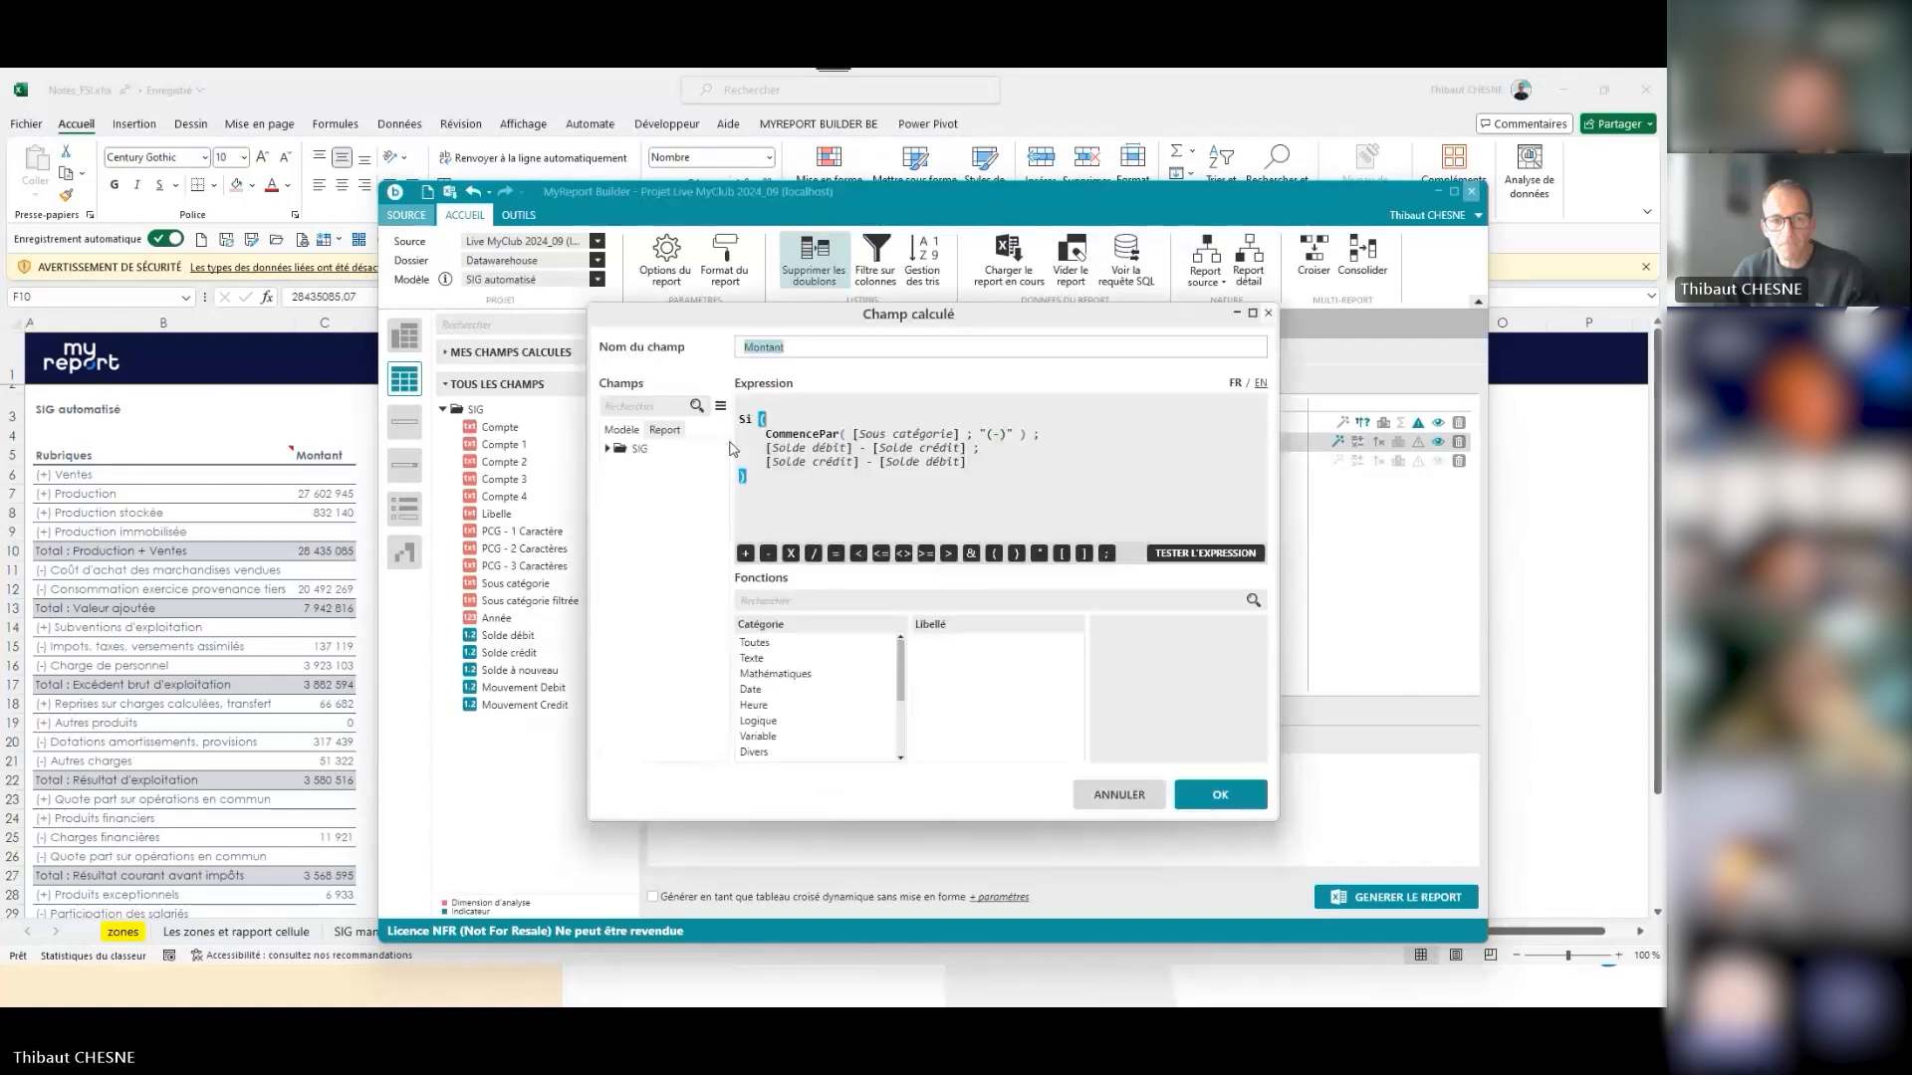
{"action": "left_click", "coordinate": [1119, 793]}
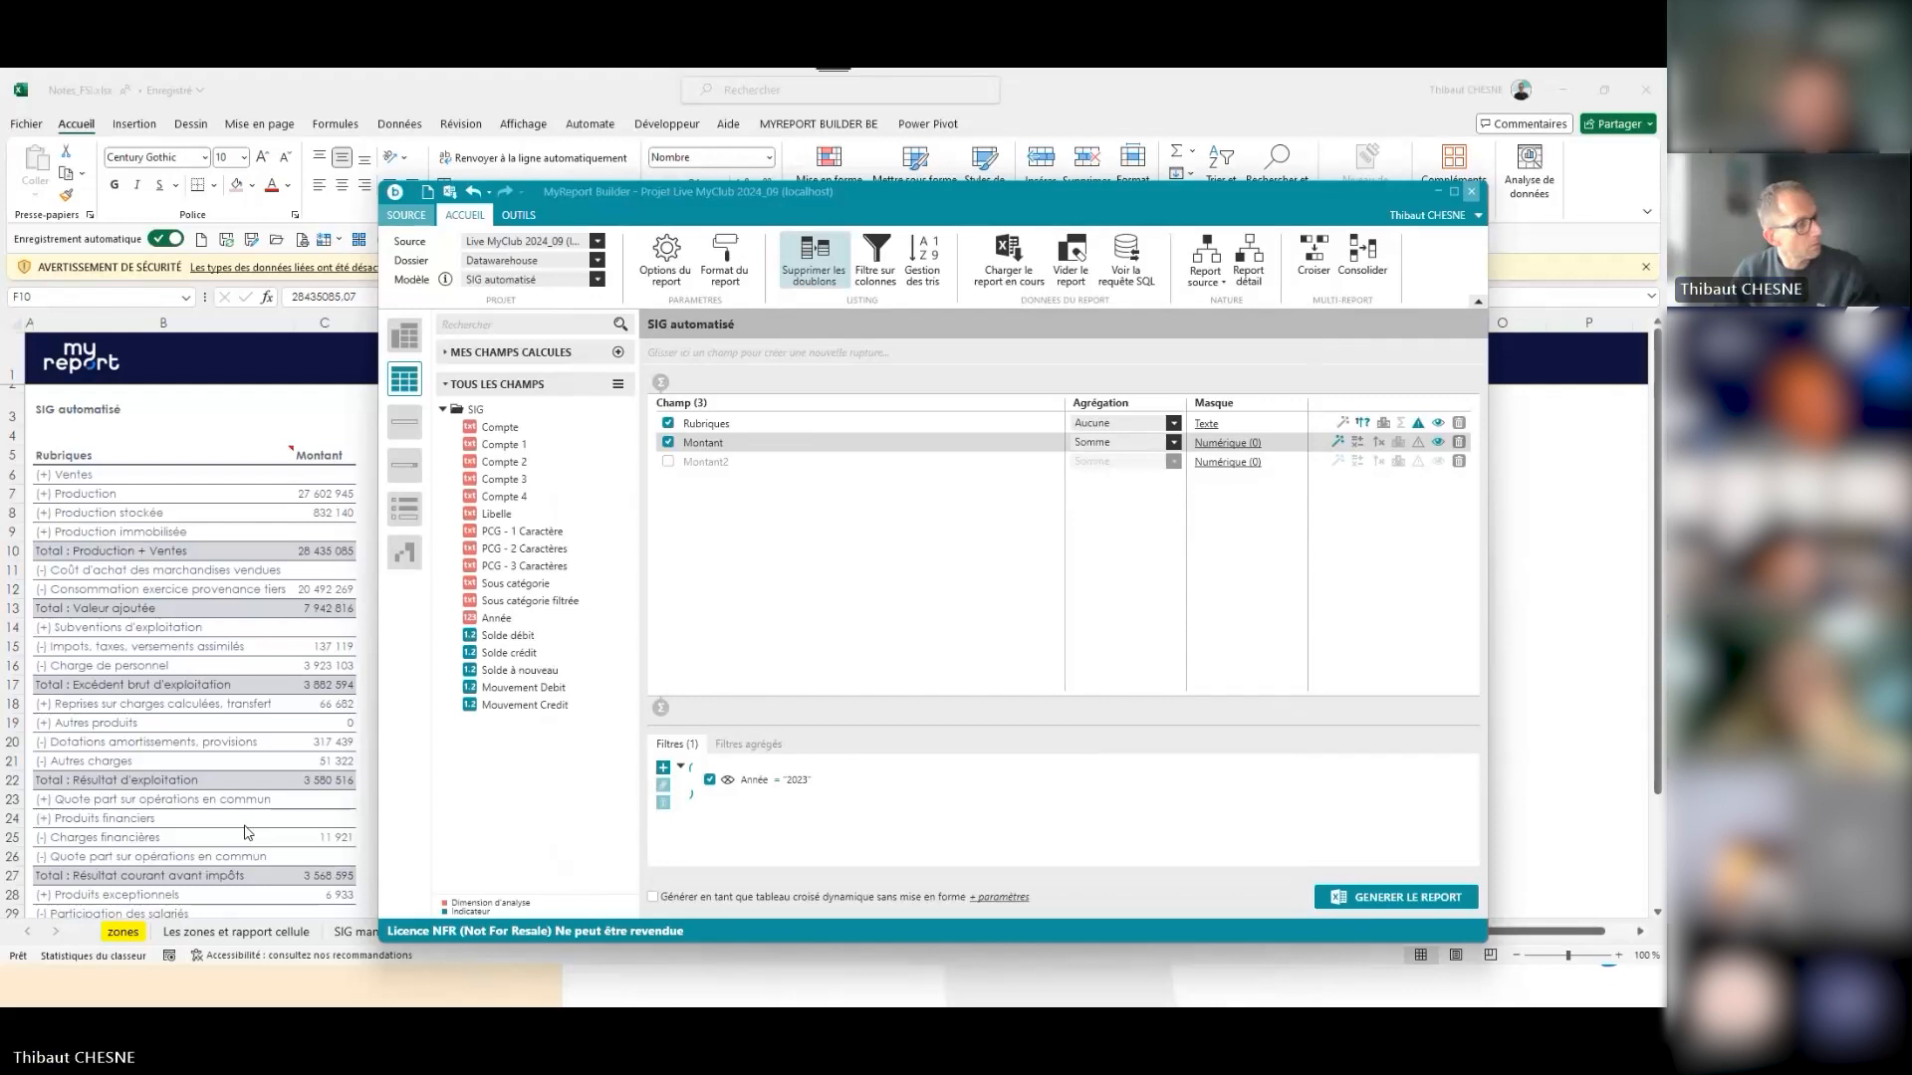
- Switch to the 2024-09-17-live-myclub-#9-finance.xlsx workbook and load the Ecritures du mois report from the ecarts sheet into MyReport Builder
{"action": "left_click", "coordinate": [248, 833]}
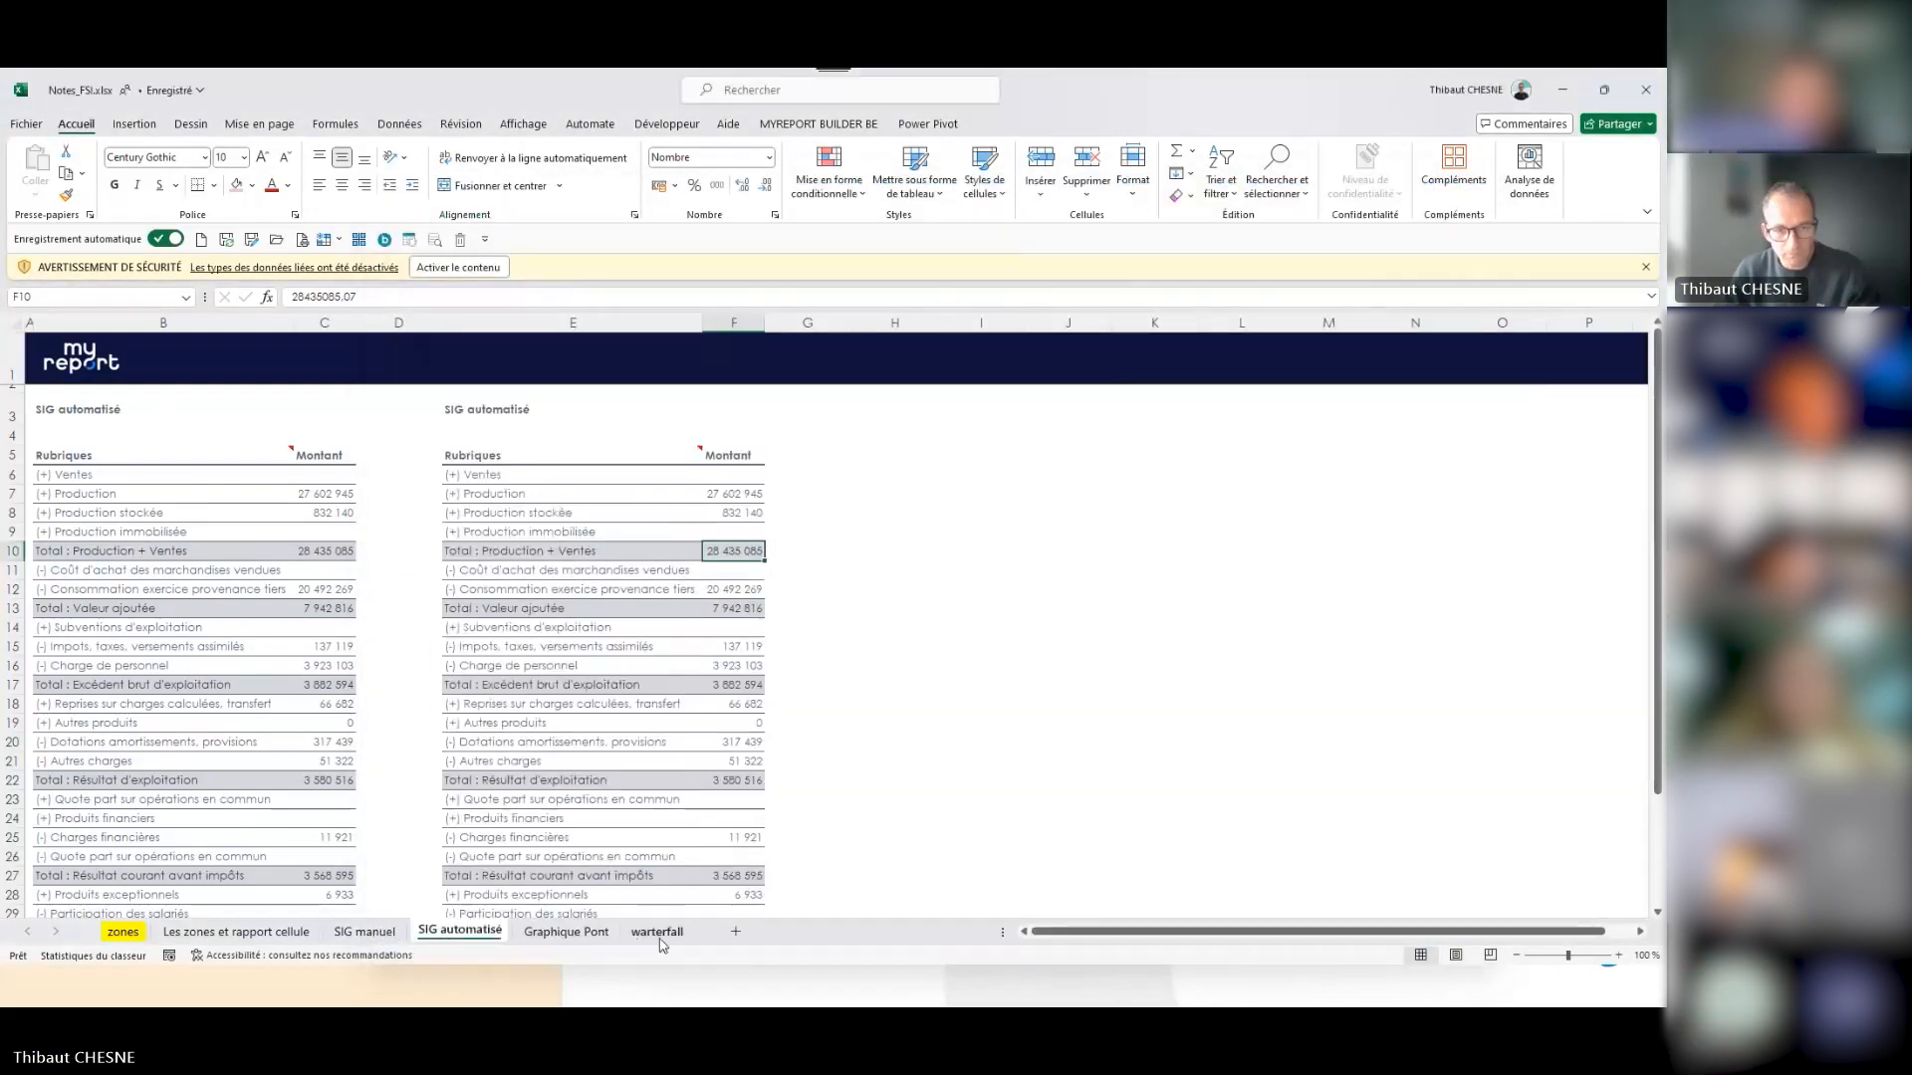
{"action": "mouse_move", "coordinate": [717, 986]}
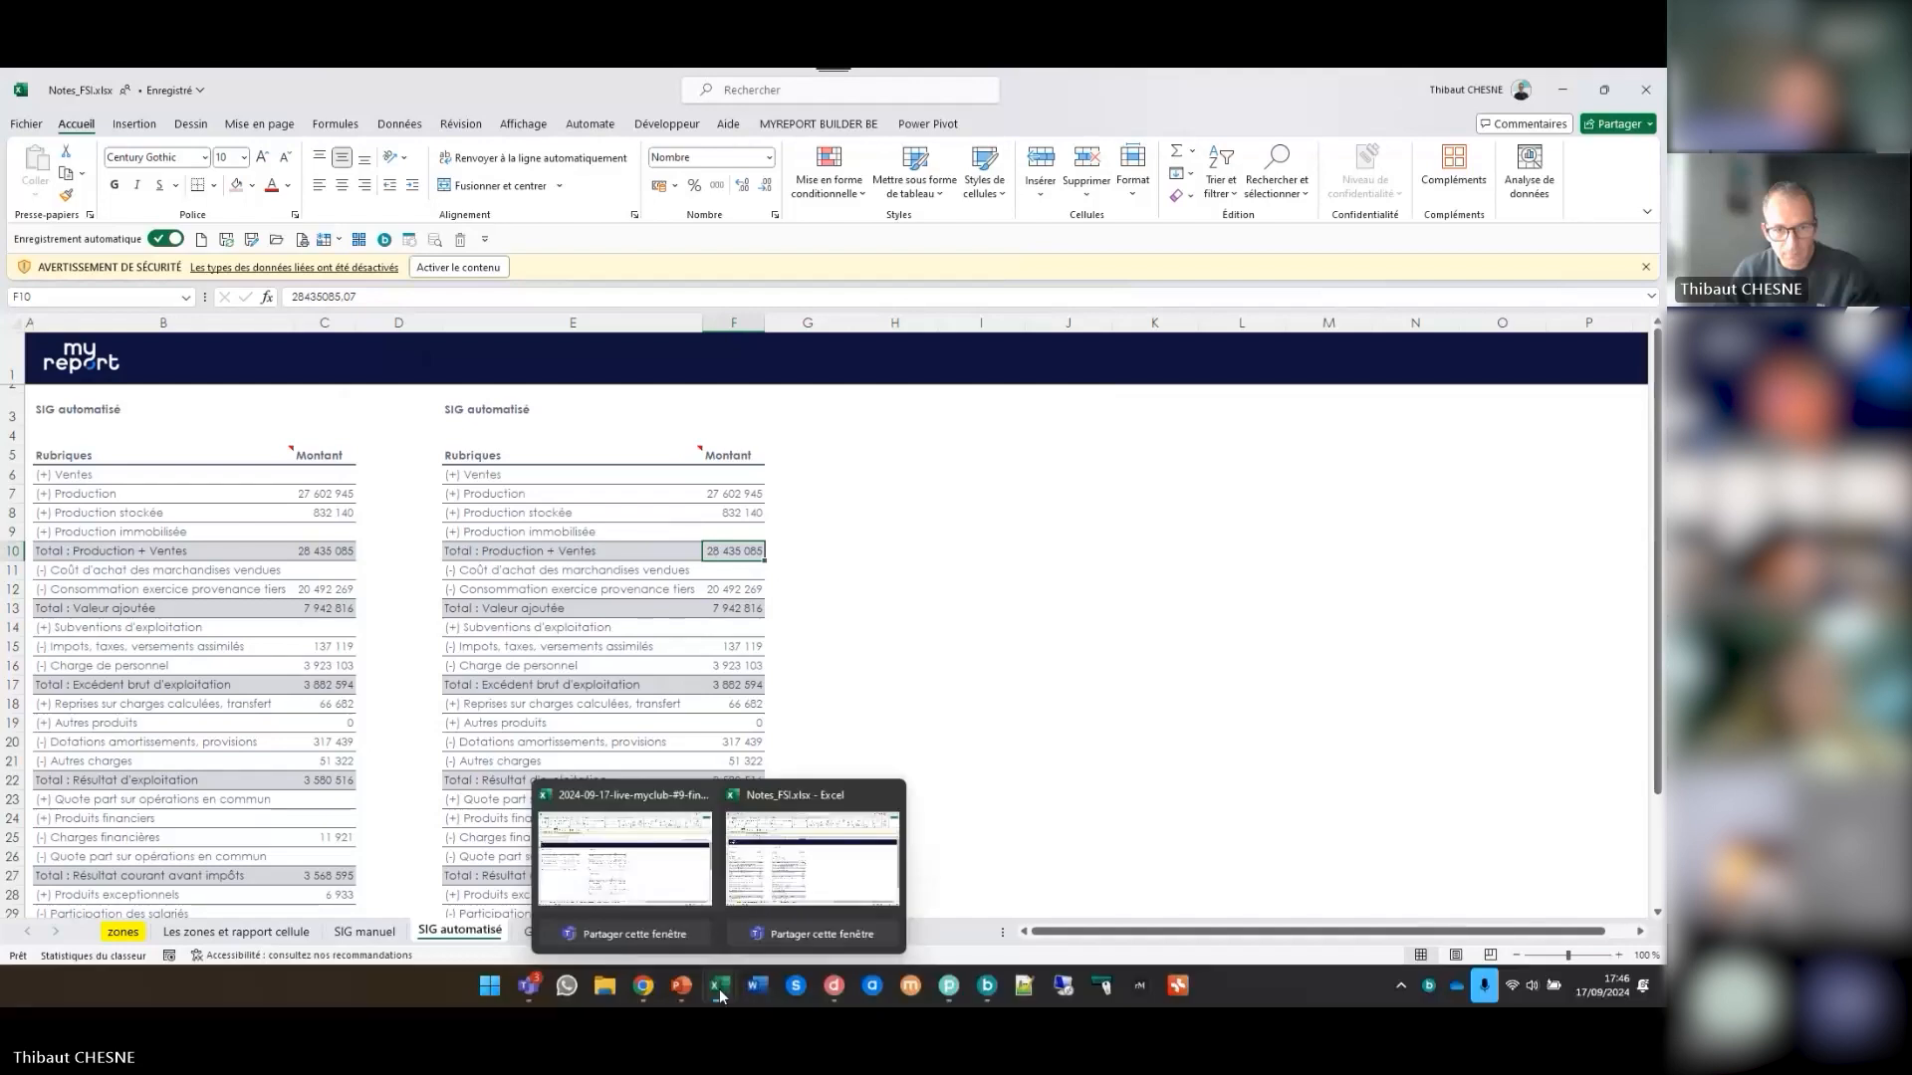
{"action": "left_click", "coordinate": [631, 860]}
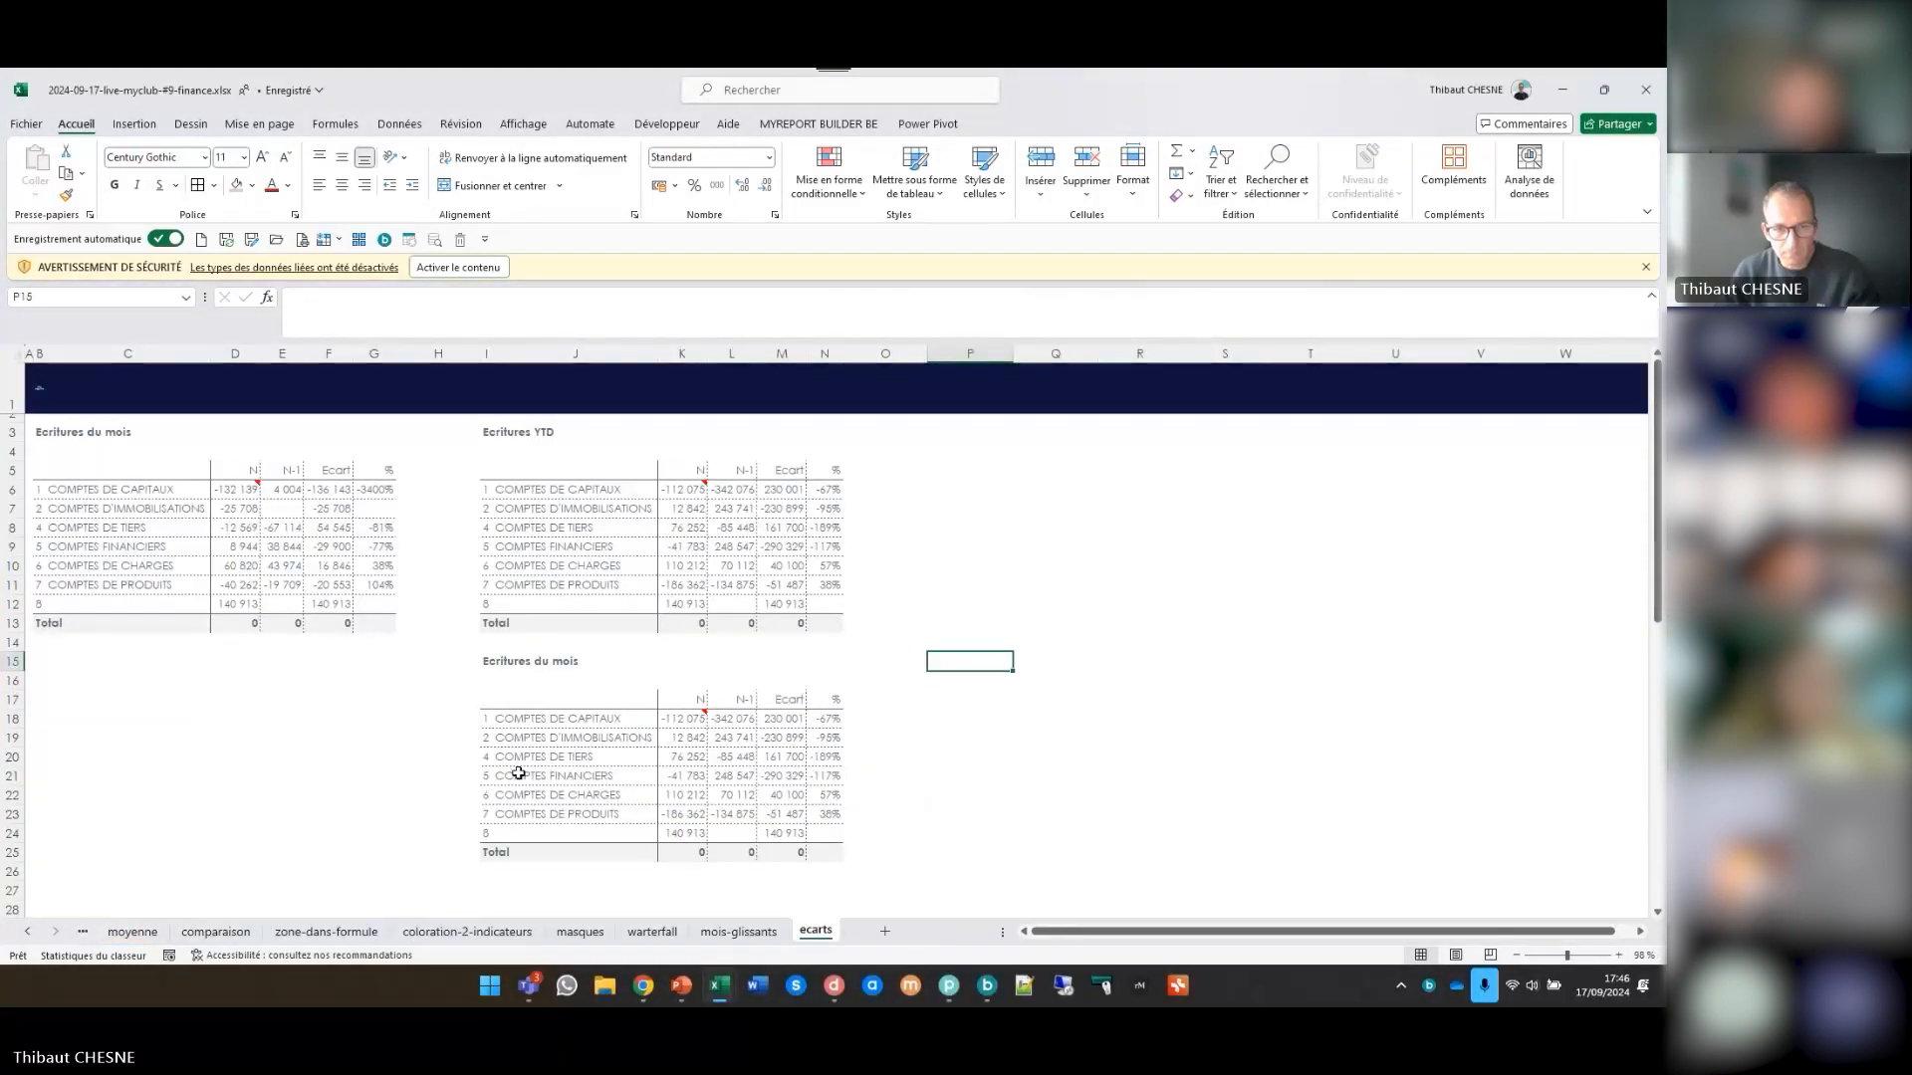
{"action": "left_click", "coordinate": [318, 545]}
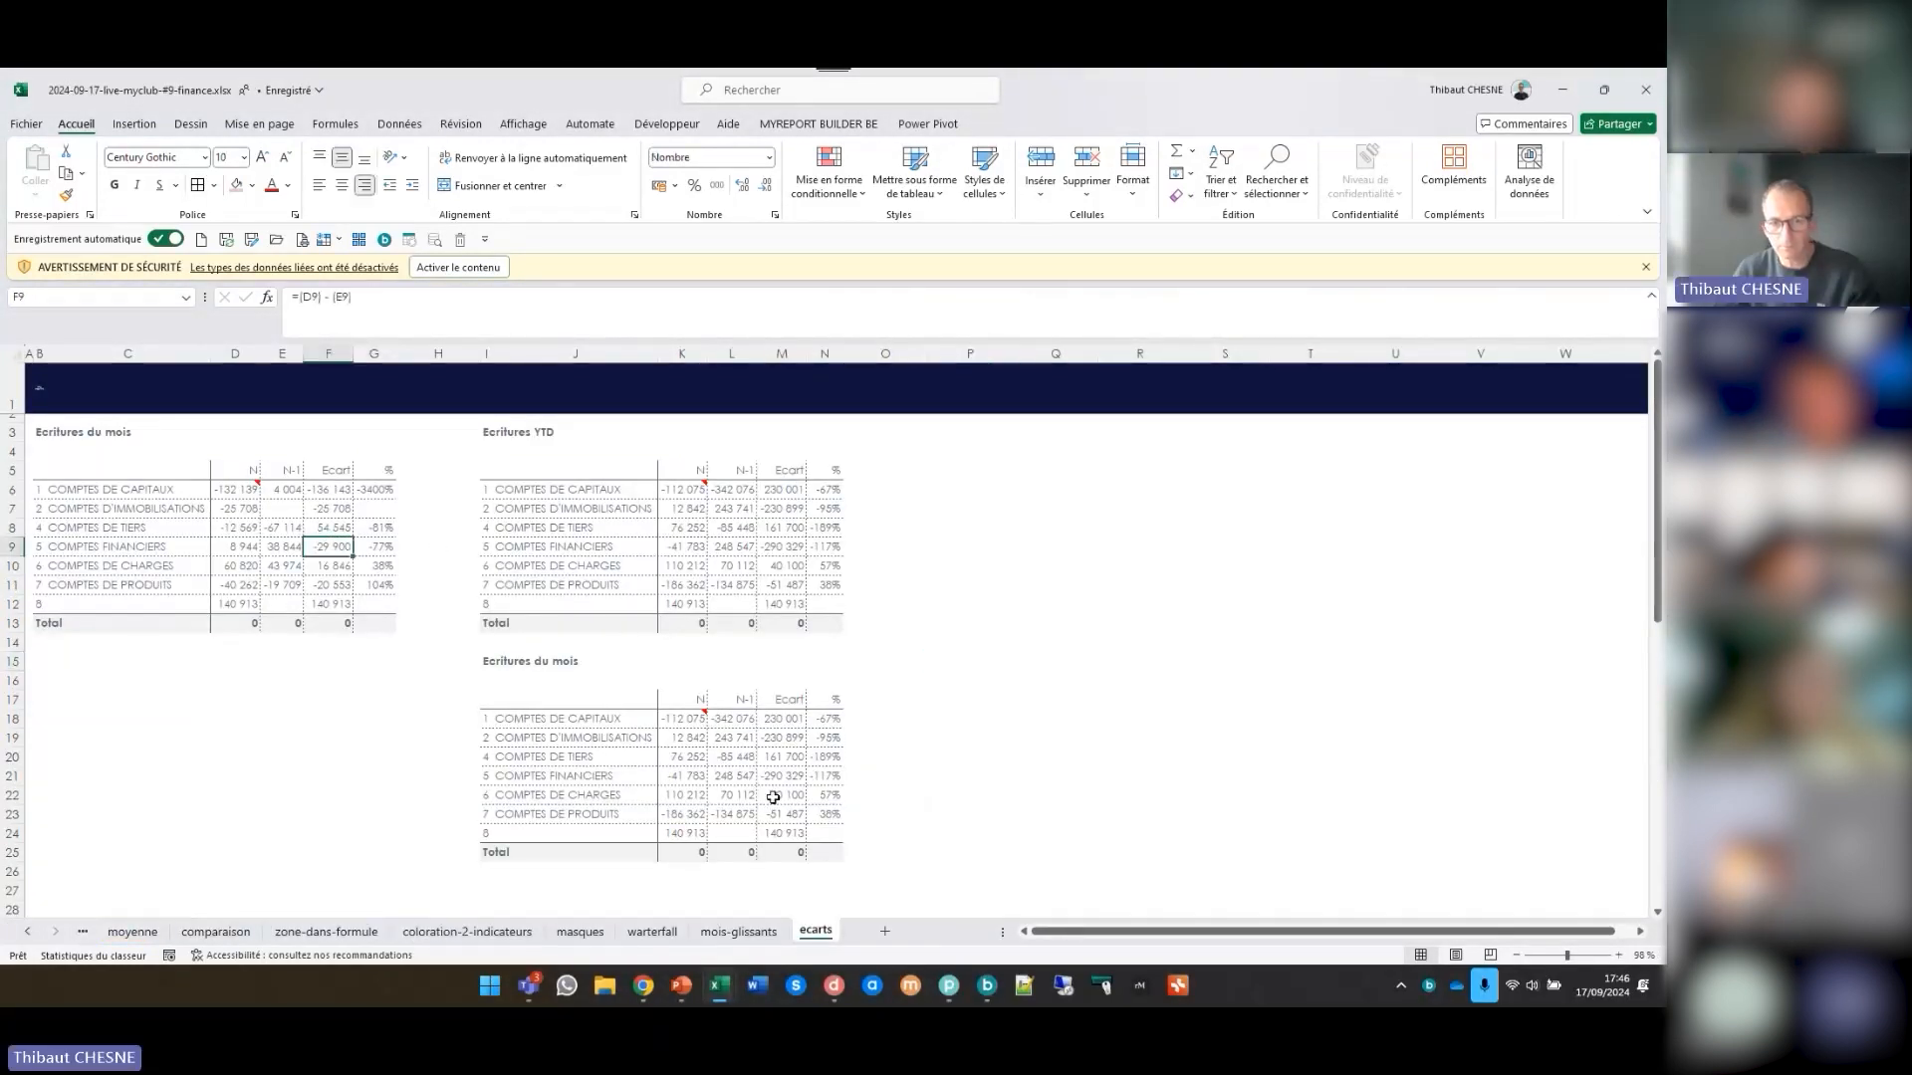
{"action": "left_click", "coordinate": [989, 989]}
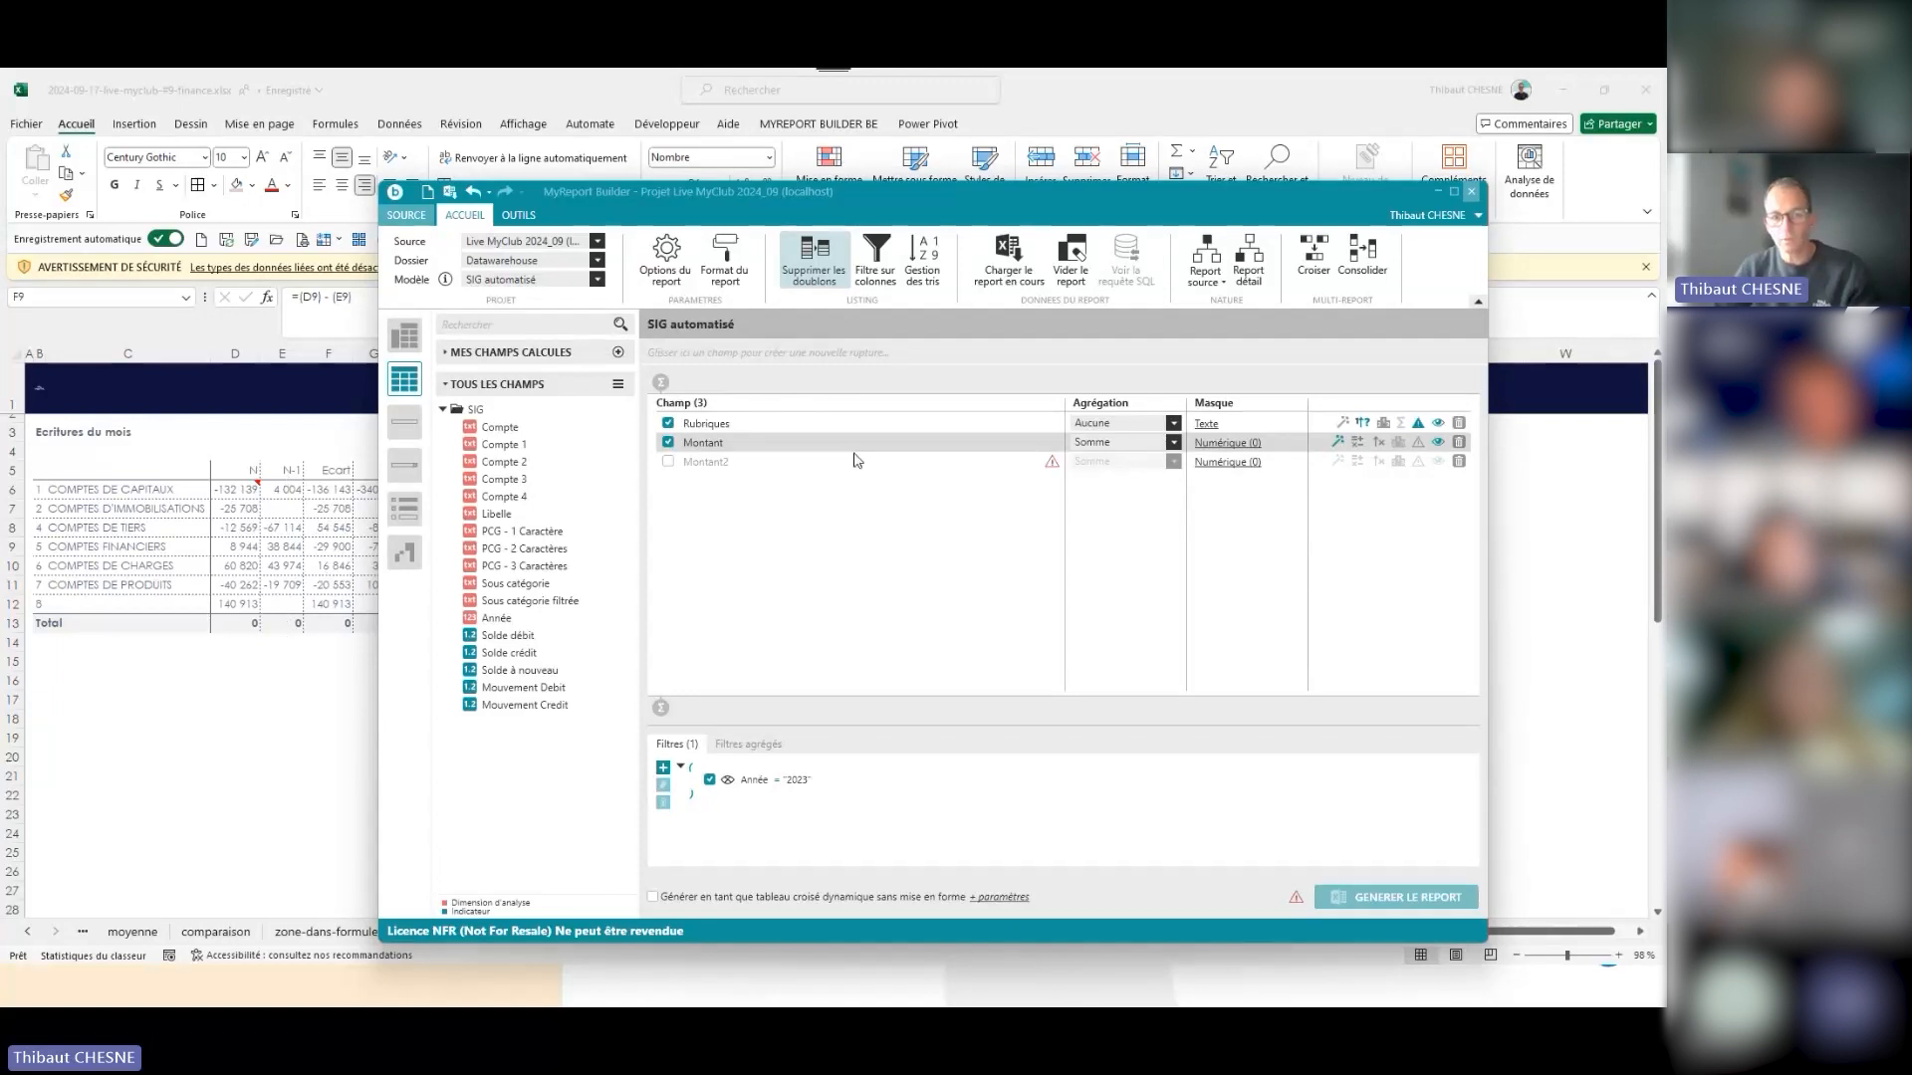
{"action": "left_click", "coordinate": [1010, 263]}
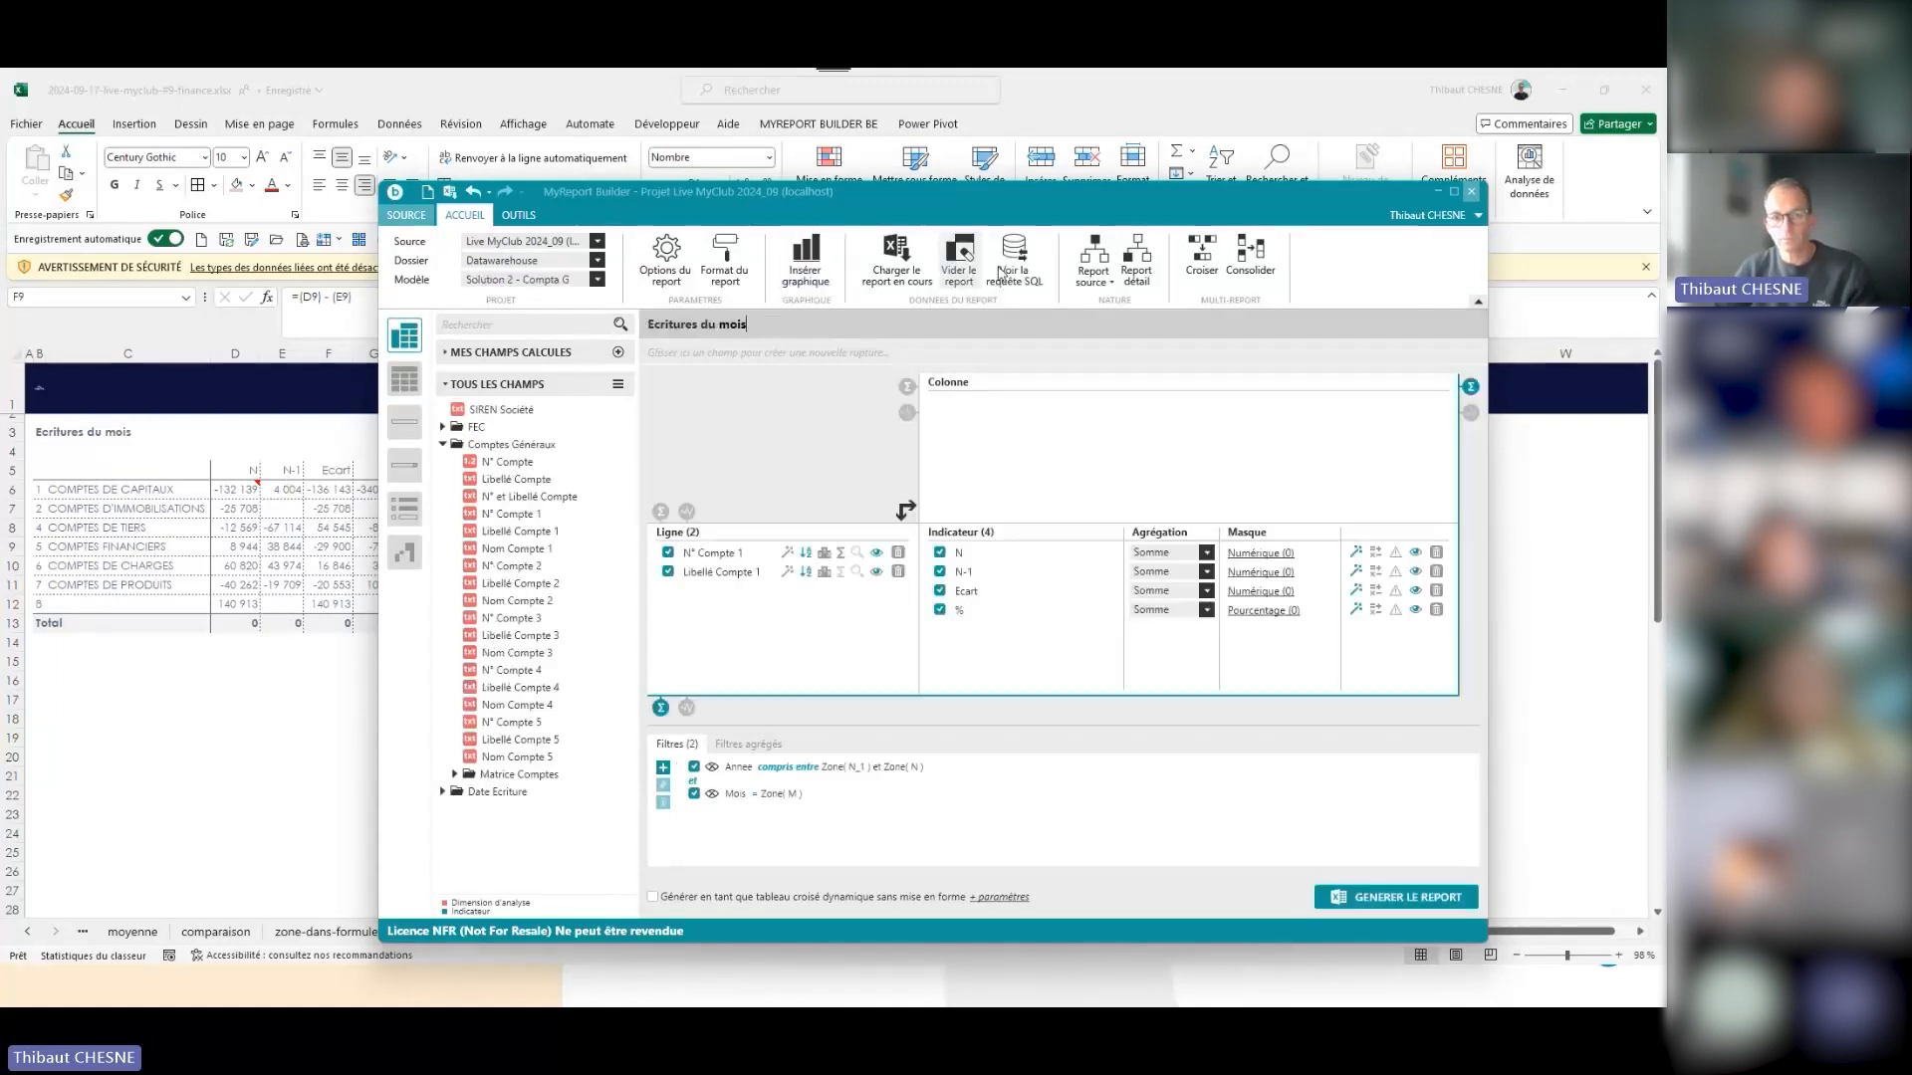
- Inspect the % field's calculated expression, and check the exact value behind the Ecritures du mois report's N total in Excel
{"action": "double_click", "coordinate": [961, 611]}
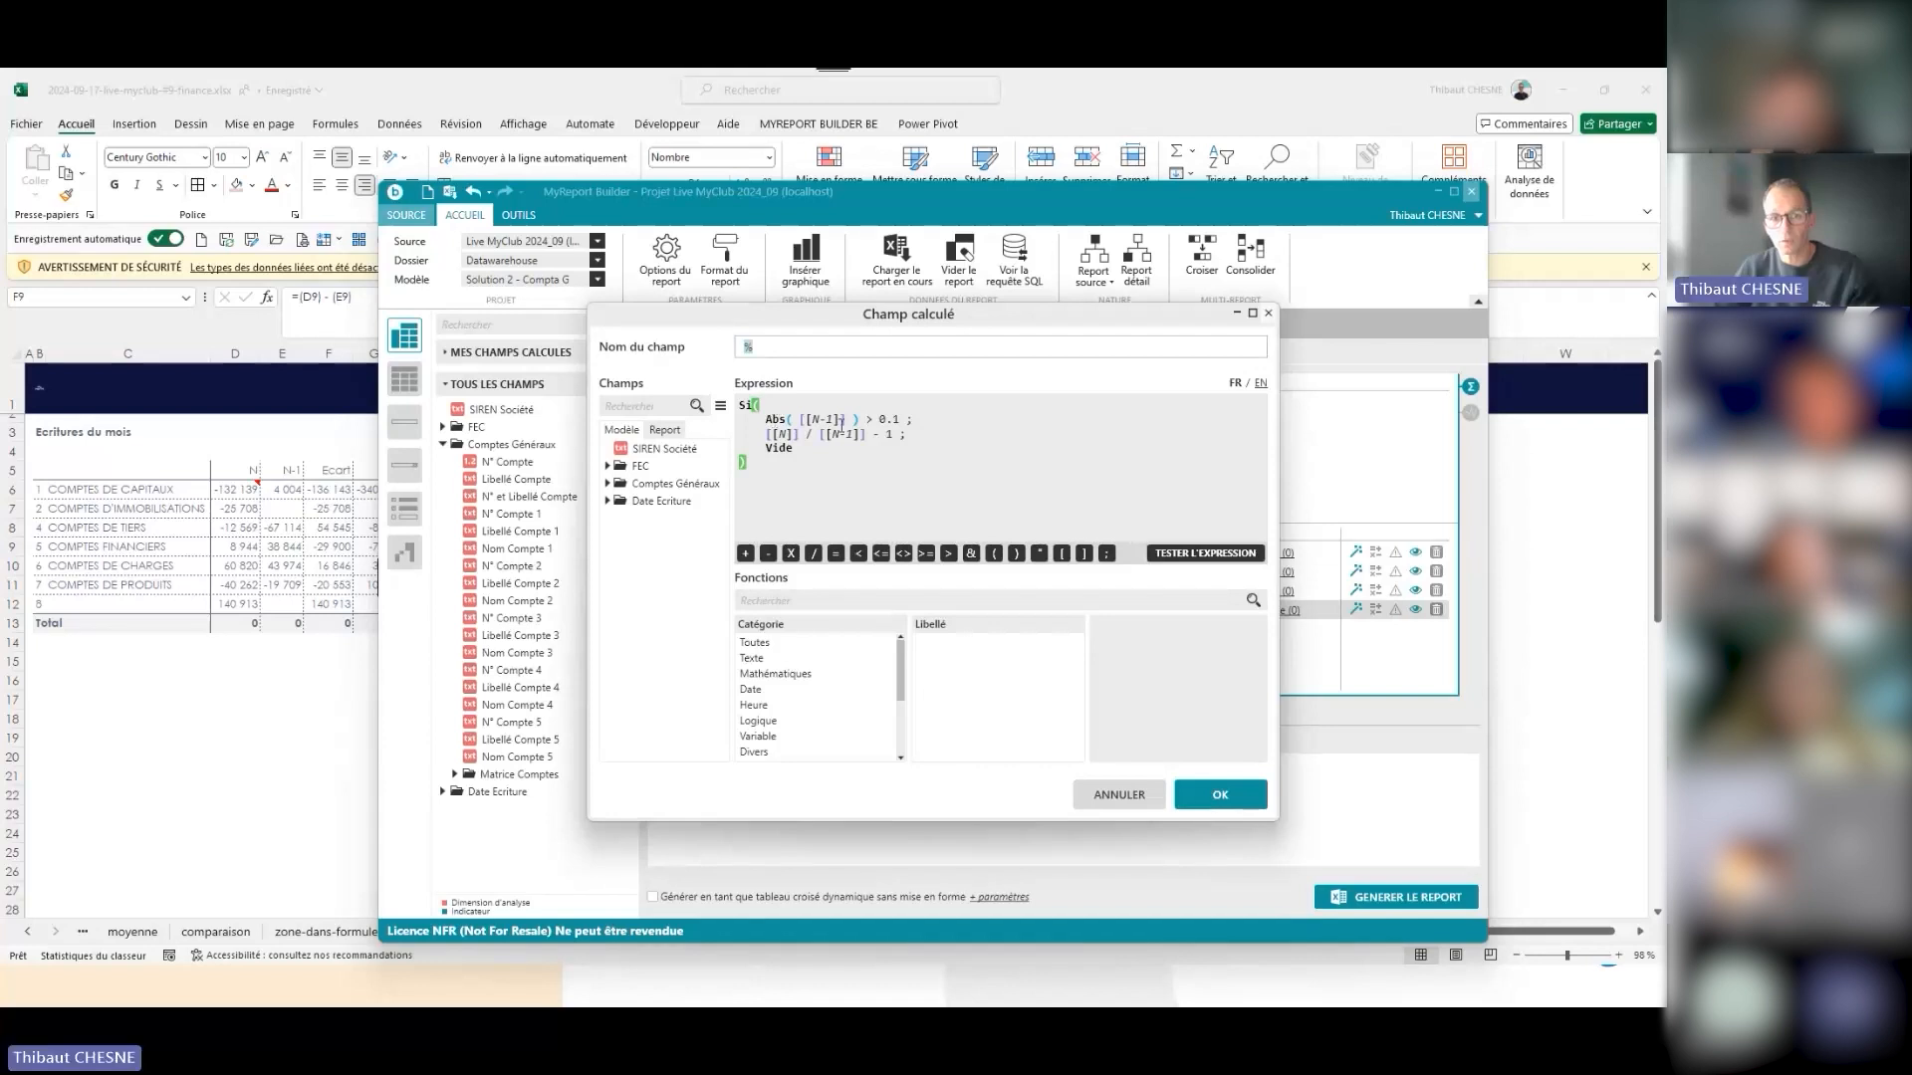
{"action": "double_click", "coordinate": [248, 627]}
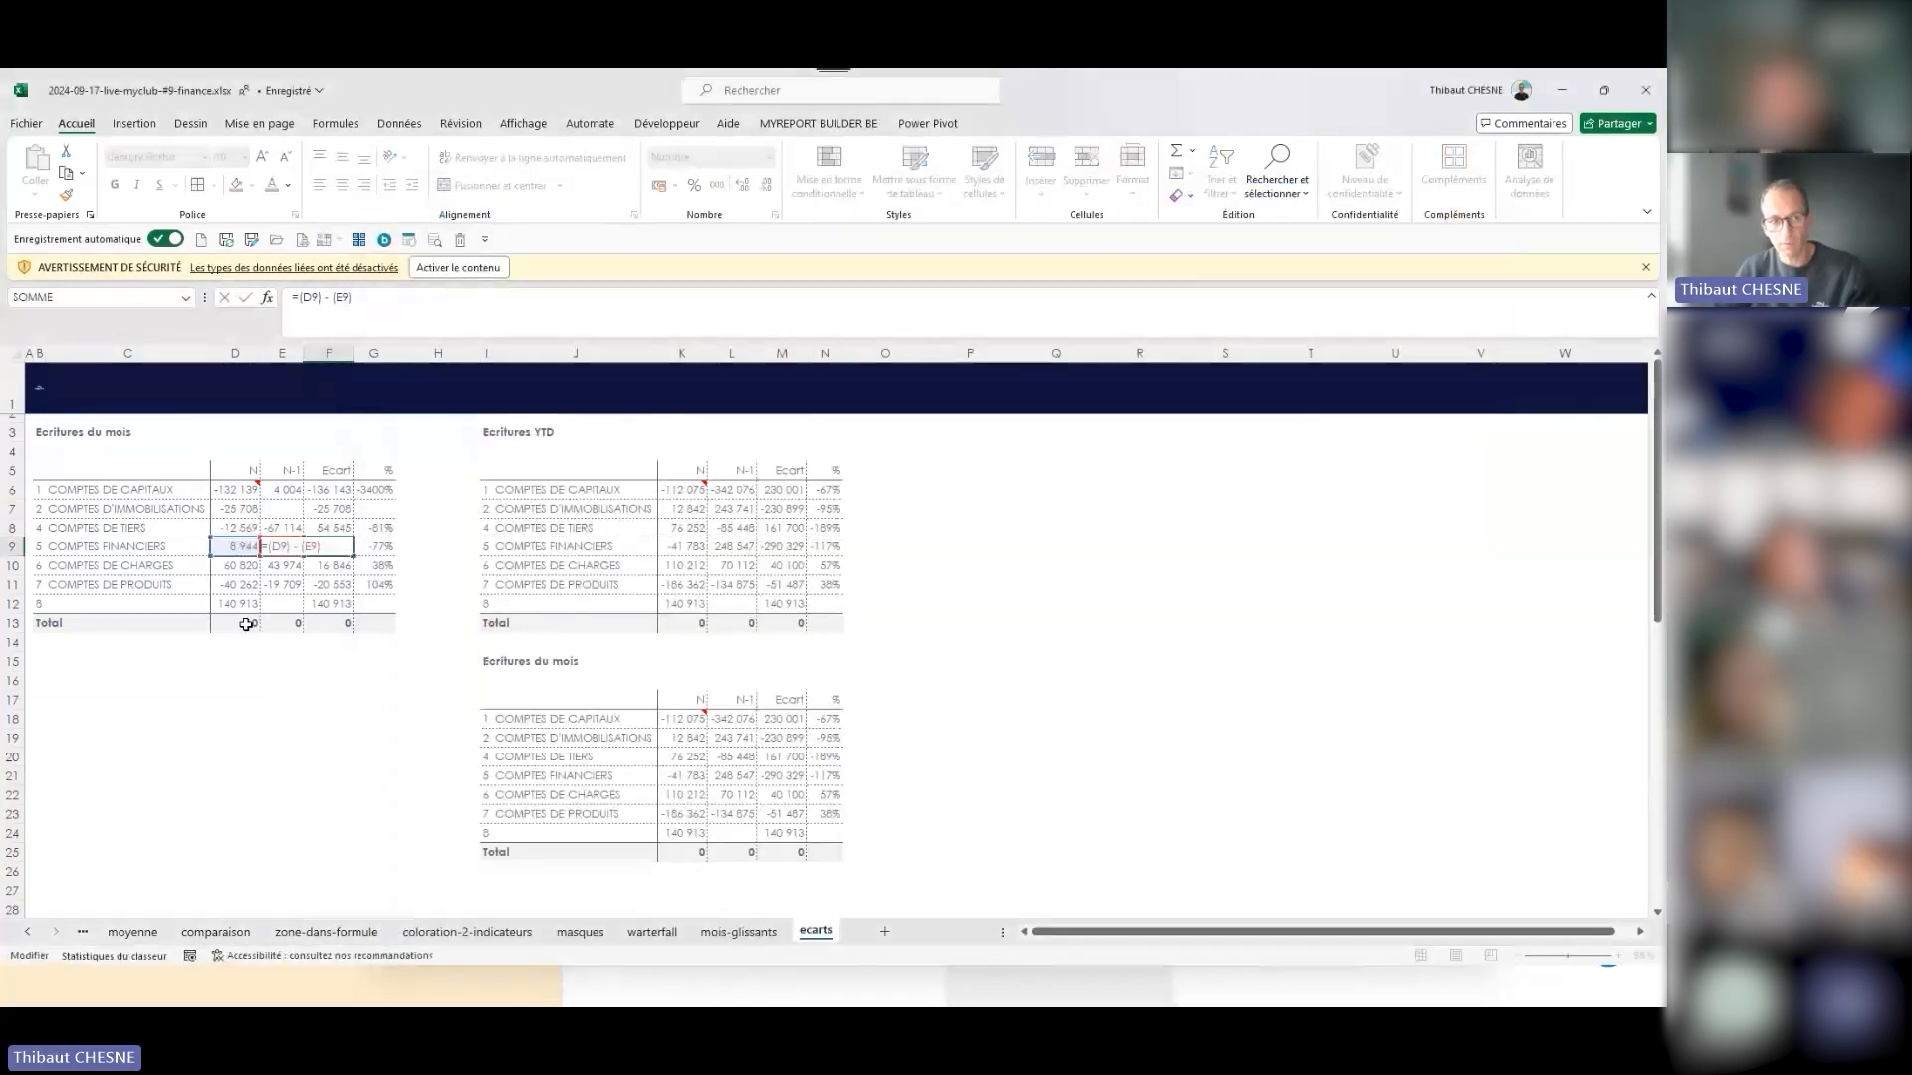
{"action": "left_click", "coordinate": [246, 625]}
{"action": "key", "text": "Escape"}
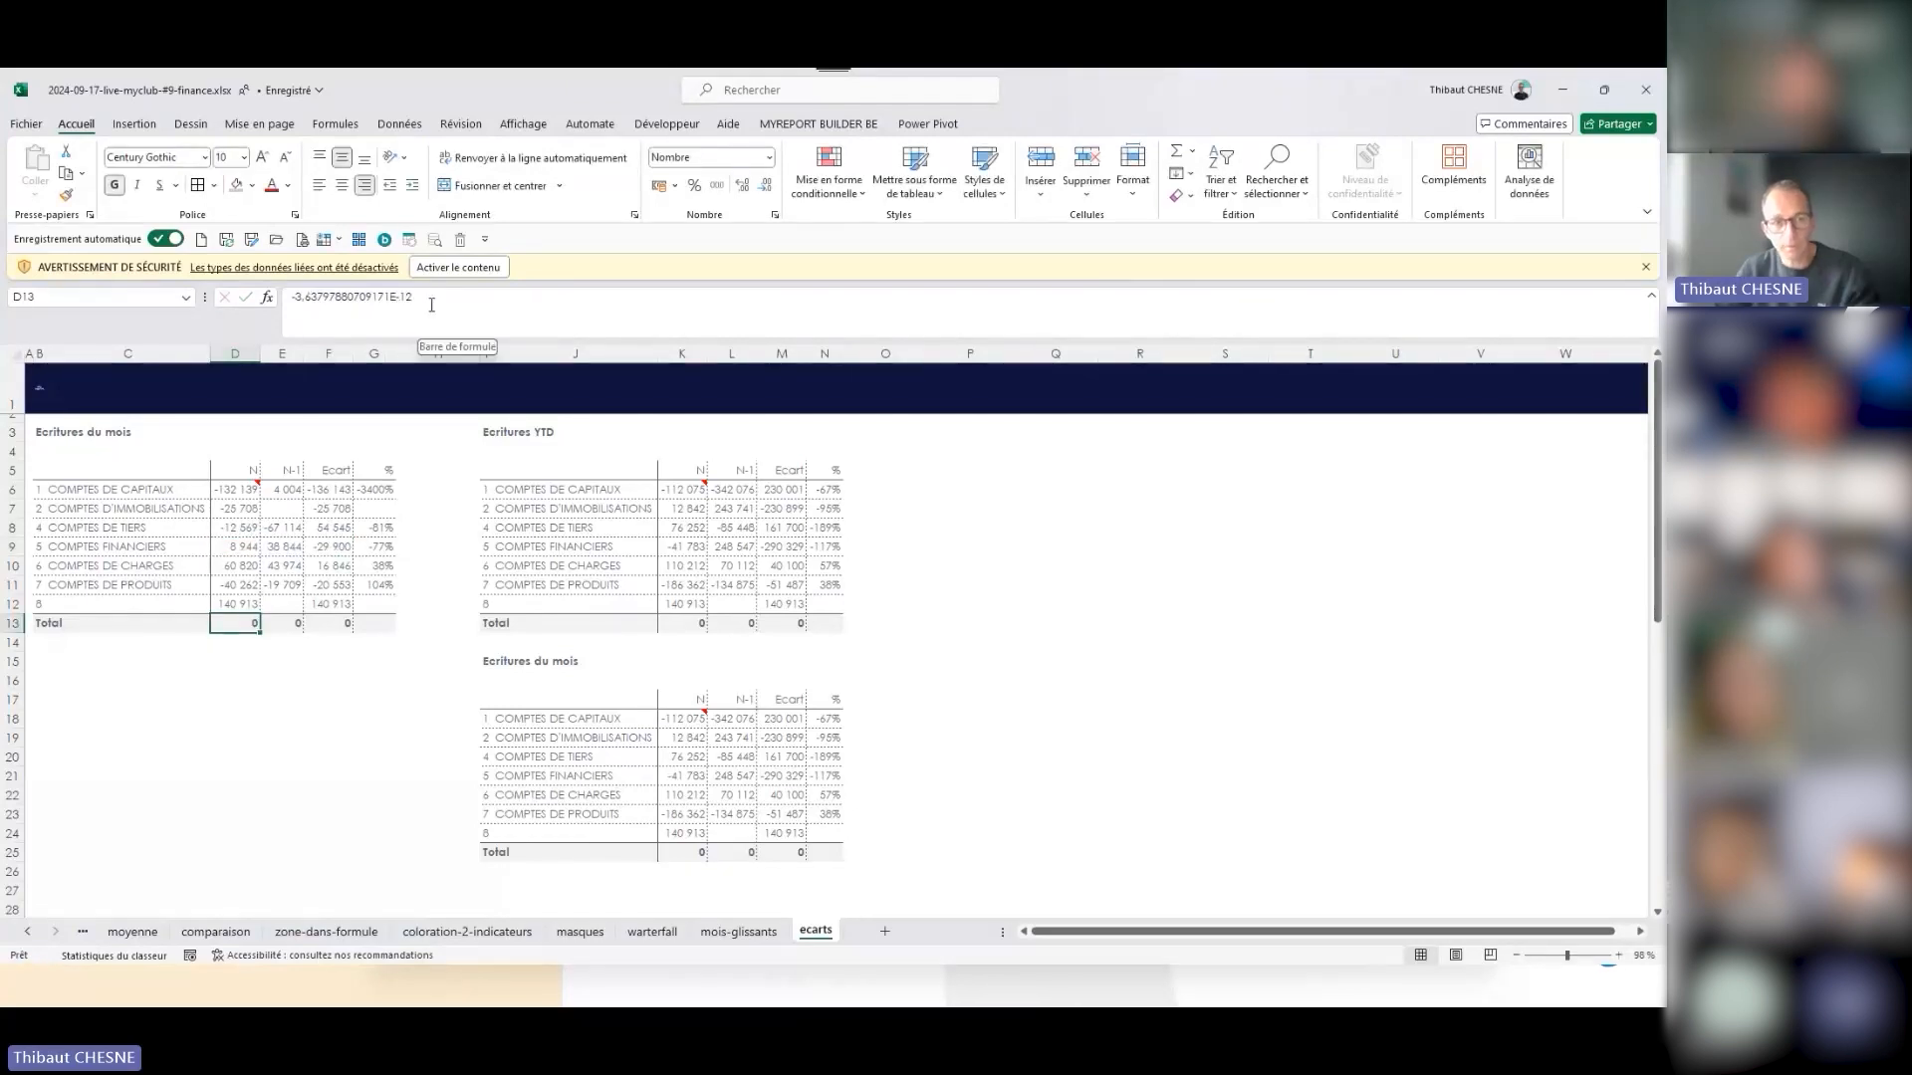
- Check the exact values behind the N-1 and % cells in the Total row of the first Ecritures du mois report
{"action": "left_click", "coordinate": [293, 622]}
{"action": "left_click", "coordinate": [374, 624]}
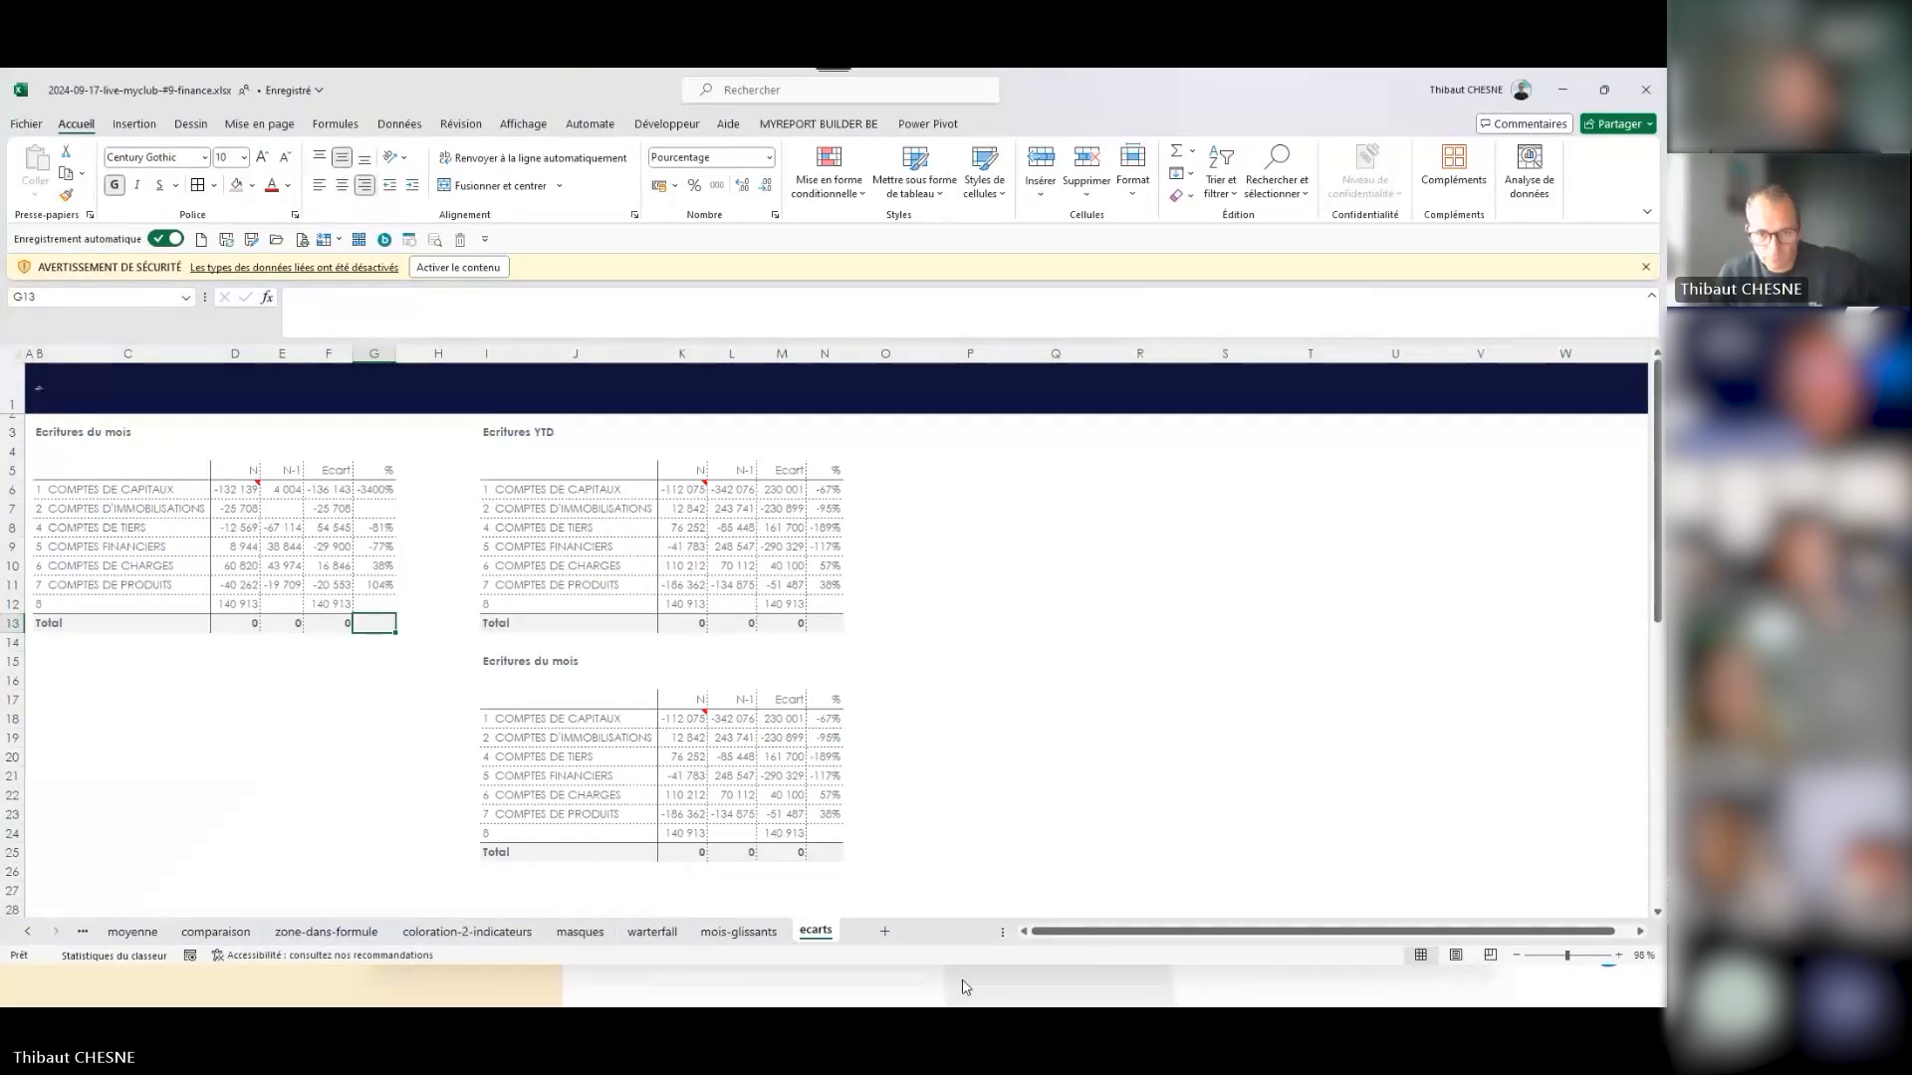
- Switch to MyReport Data and review the A Conso Regroupement, 00. A Bases FEC and 00. A Compte FEC models
{"action": "left_click", "coordinate": [936, 988]}
{"action": "key", "text": "ctrl+t"}
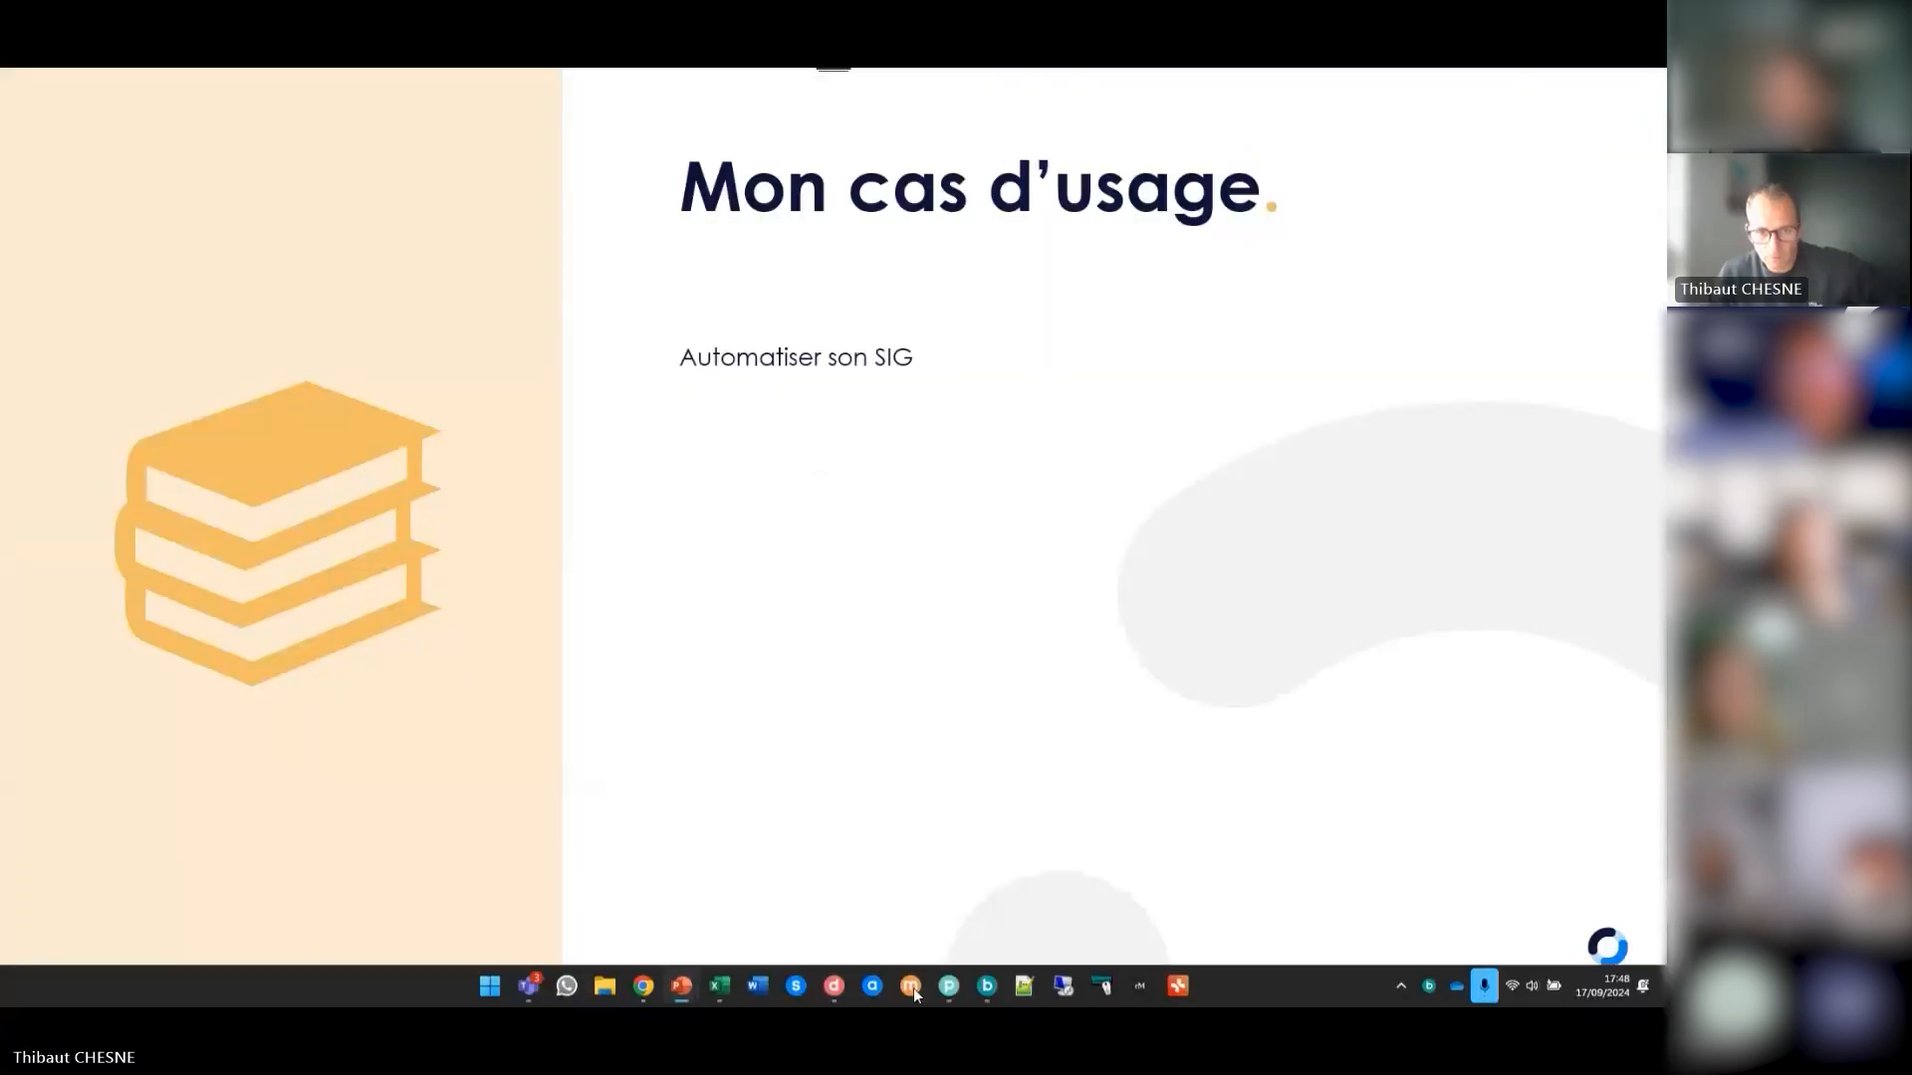
{"action": "left_click", "coordinate": [830, 988]}
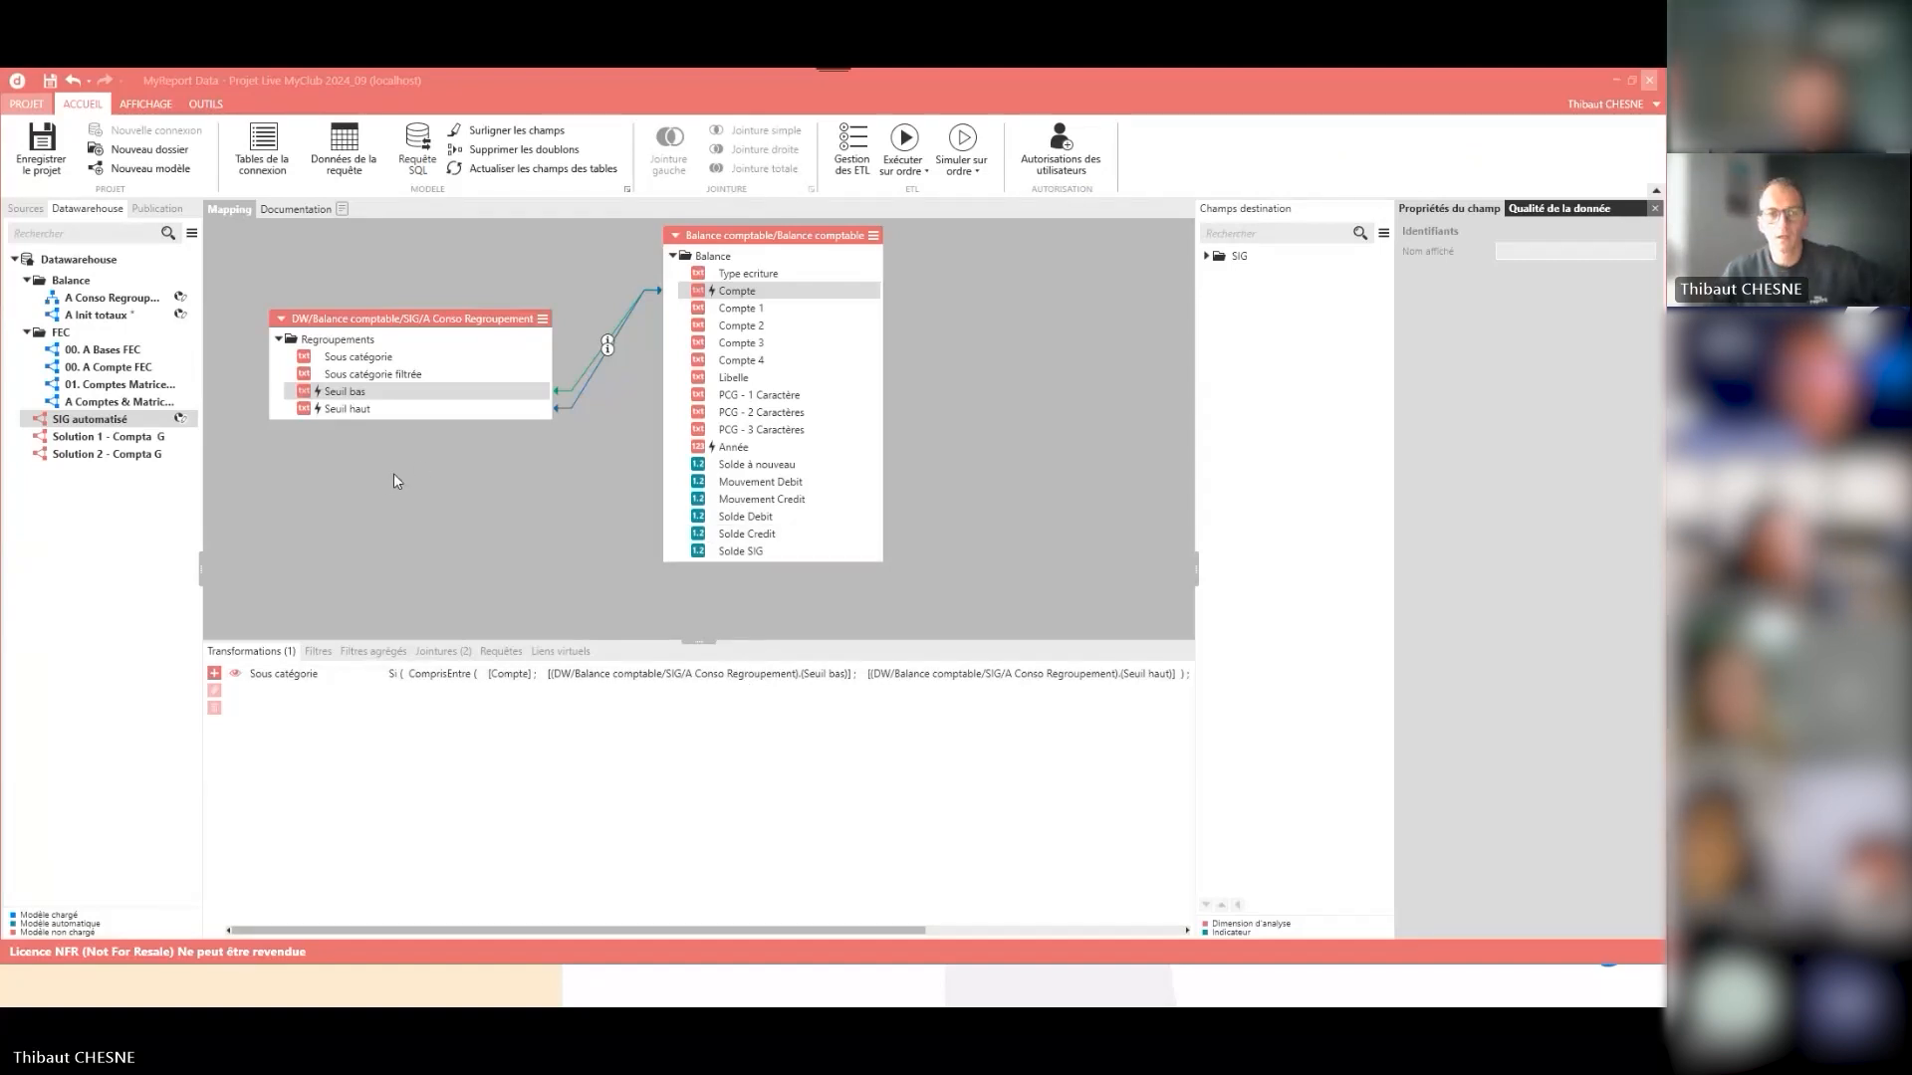
{"action": "left_click", "coordinate": [112, 298]}
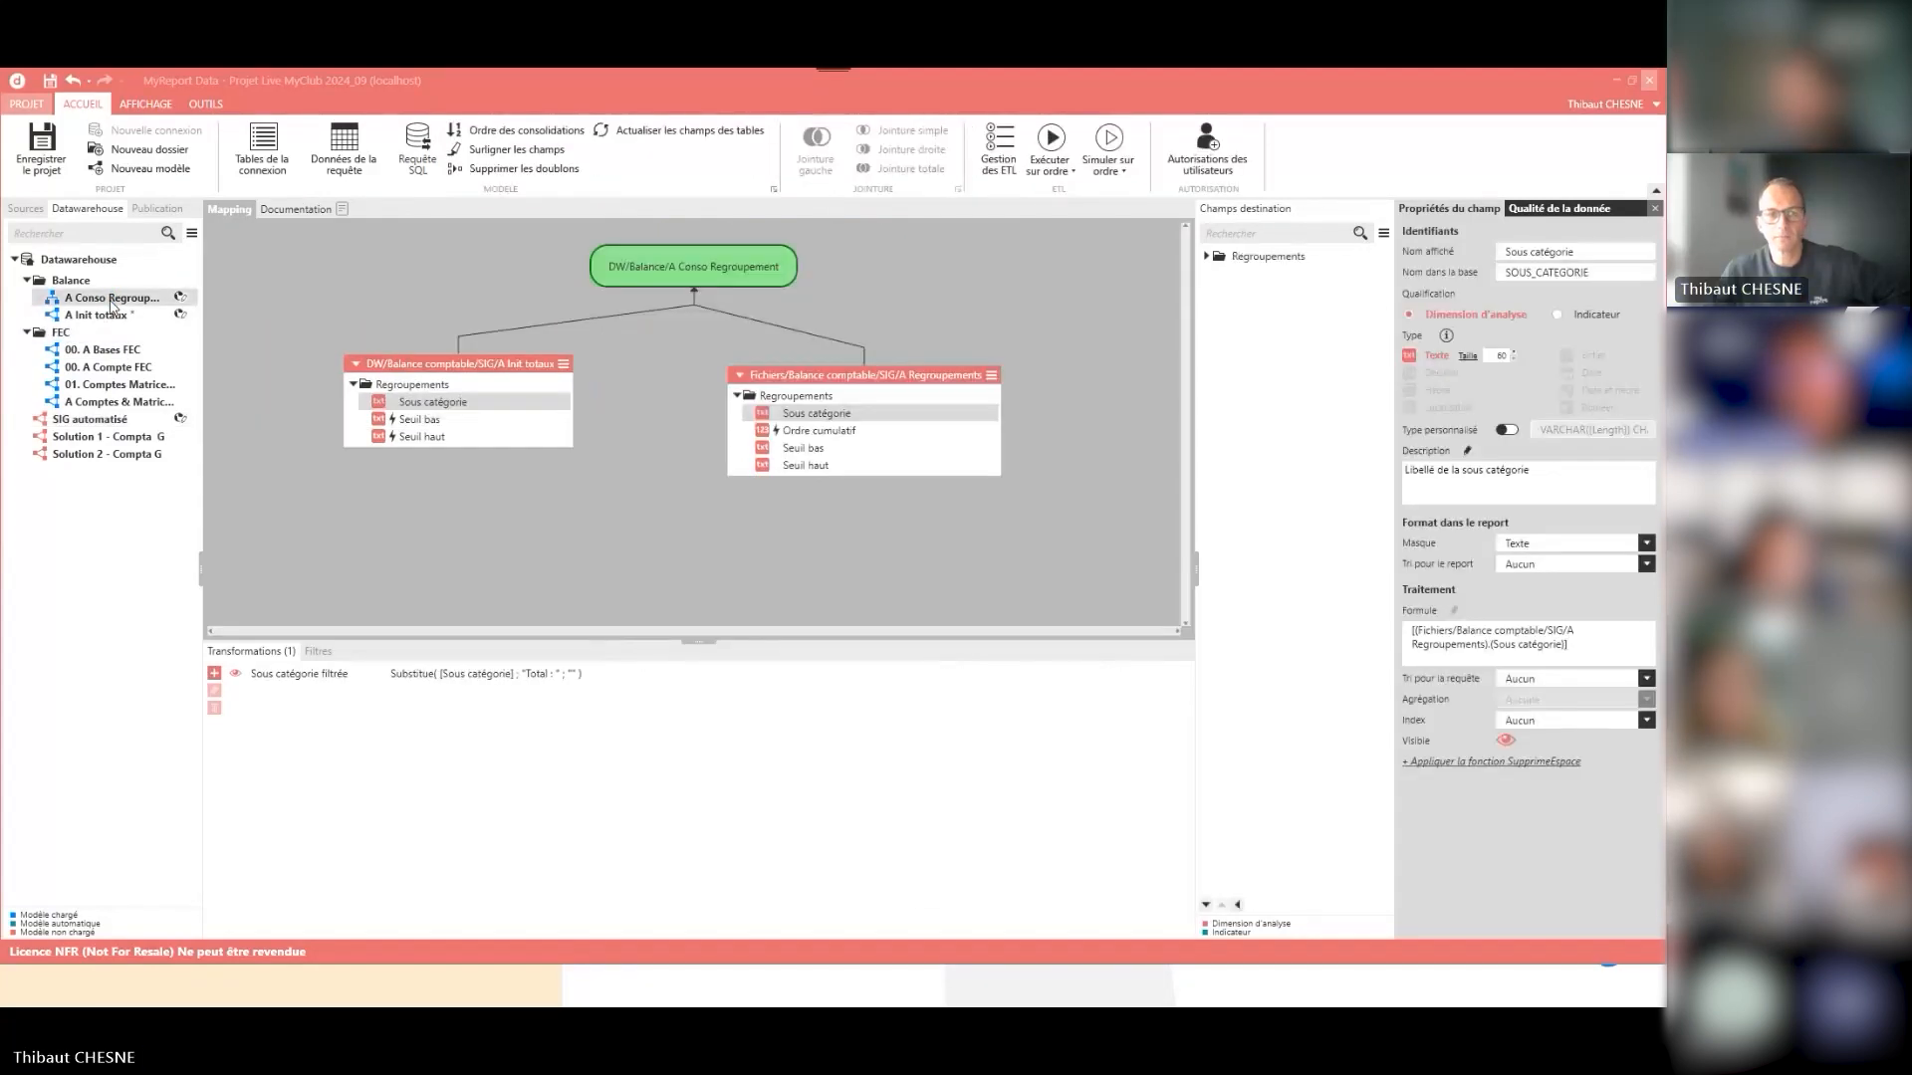
{"action": "left_click", "coordinate": [109, 352]}
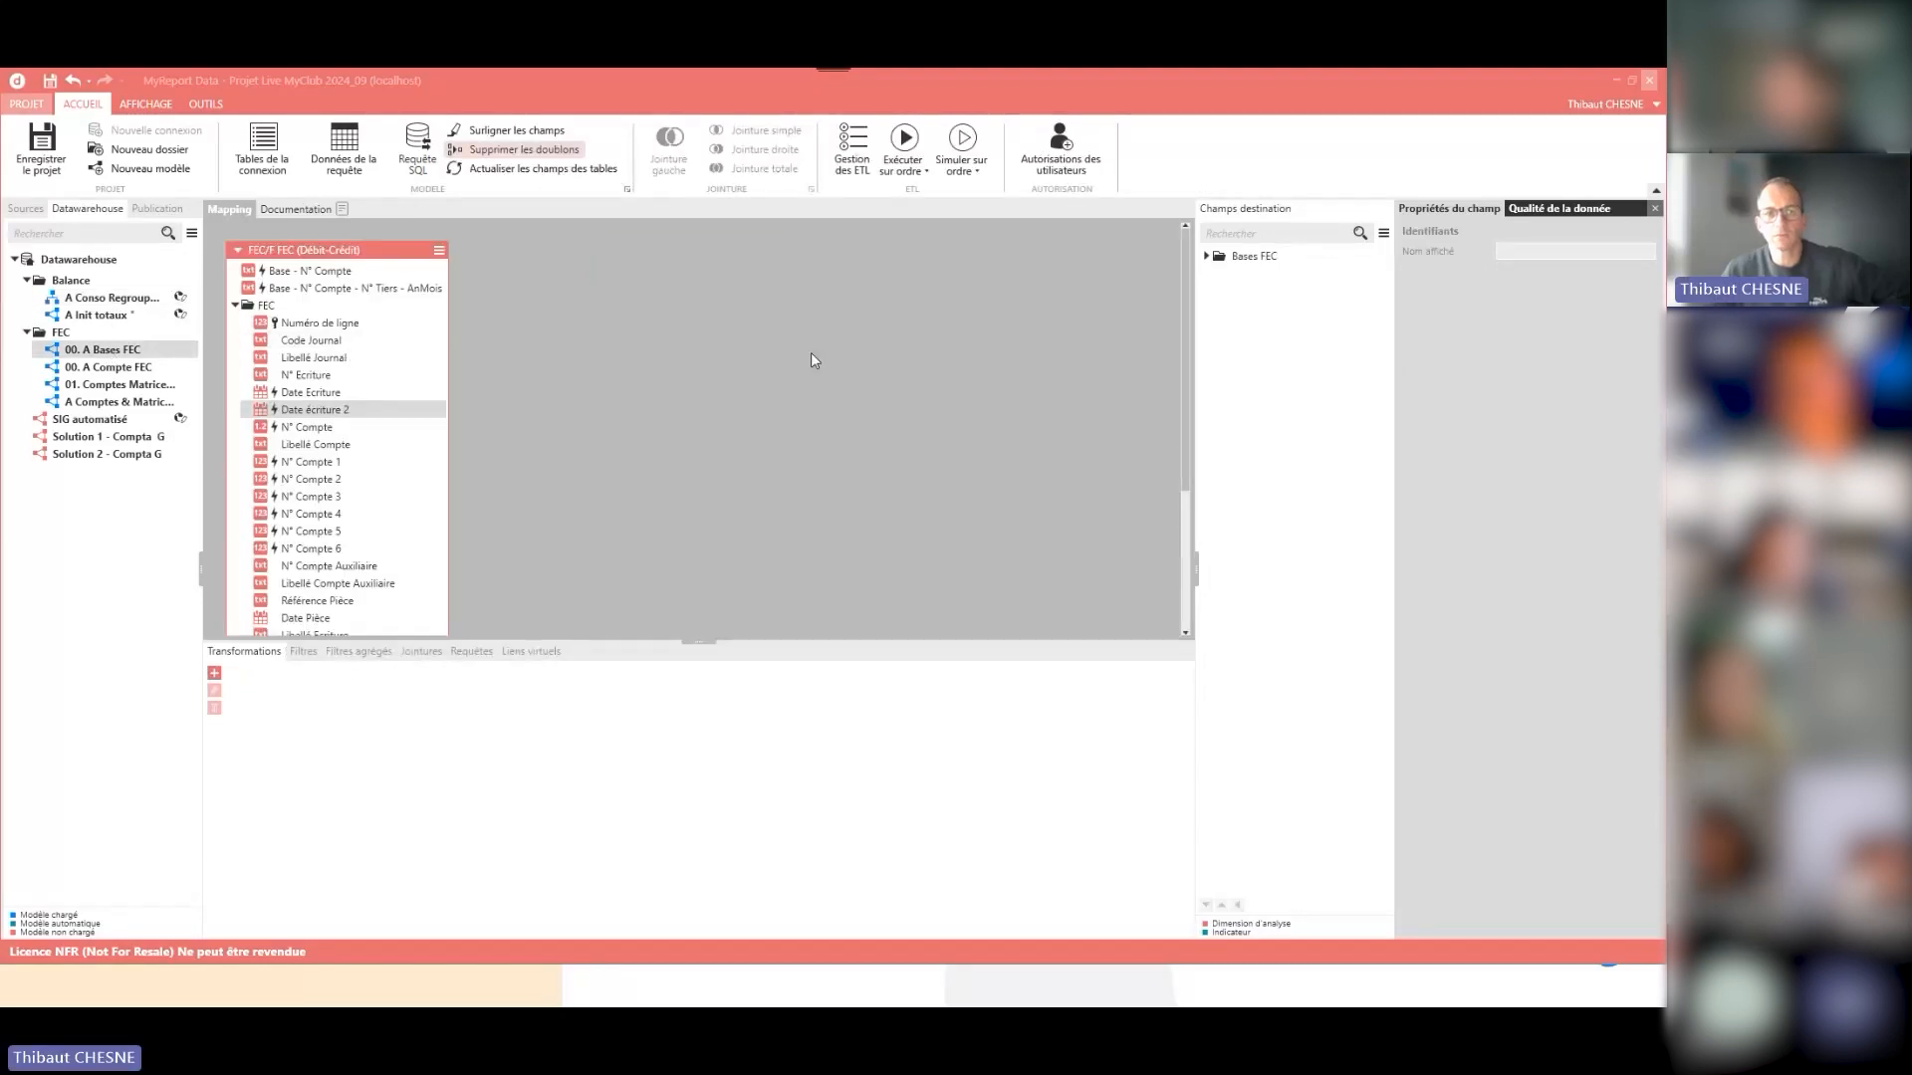
{"action": "left_click", "coordinate": [319, 275]}
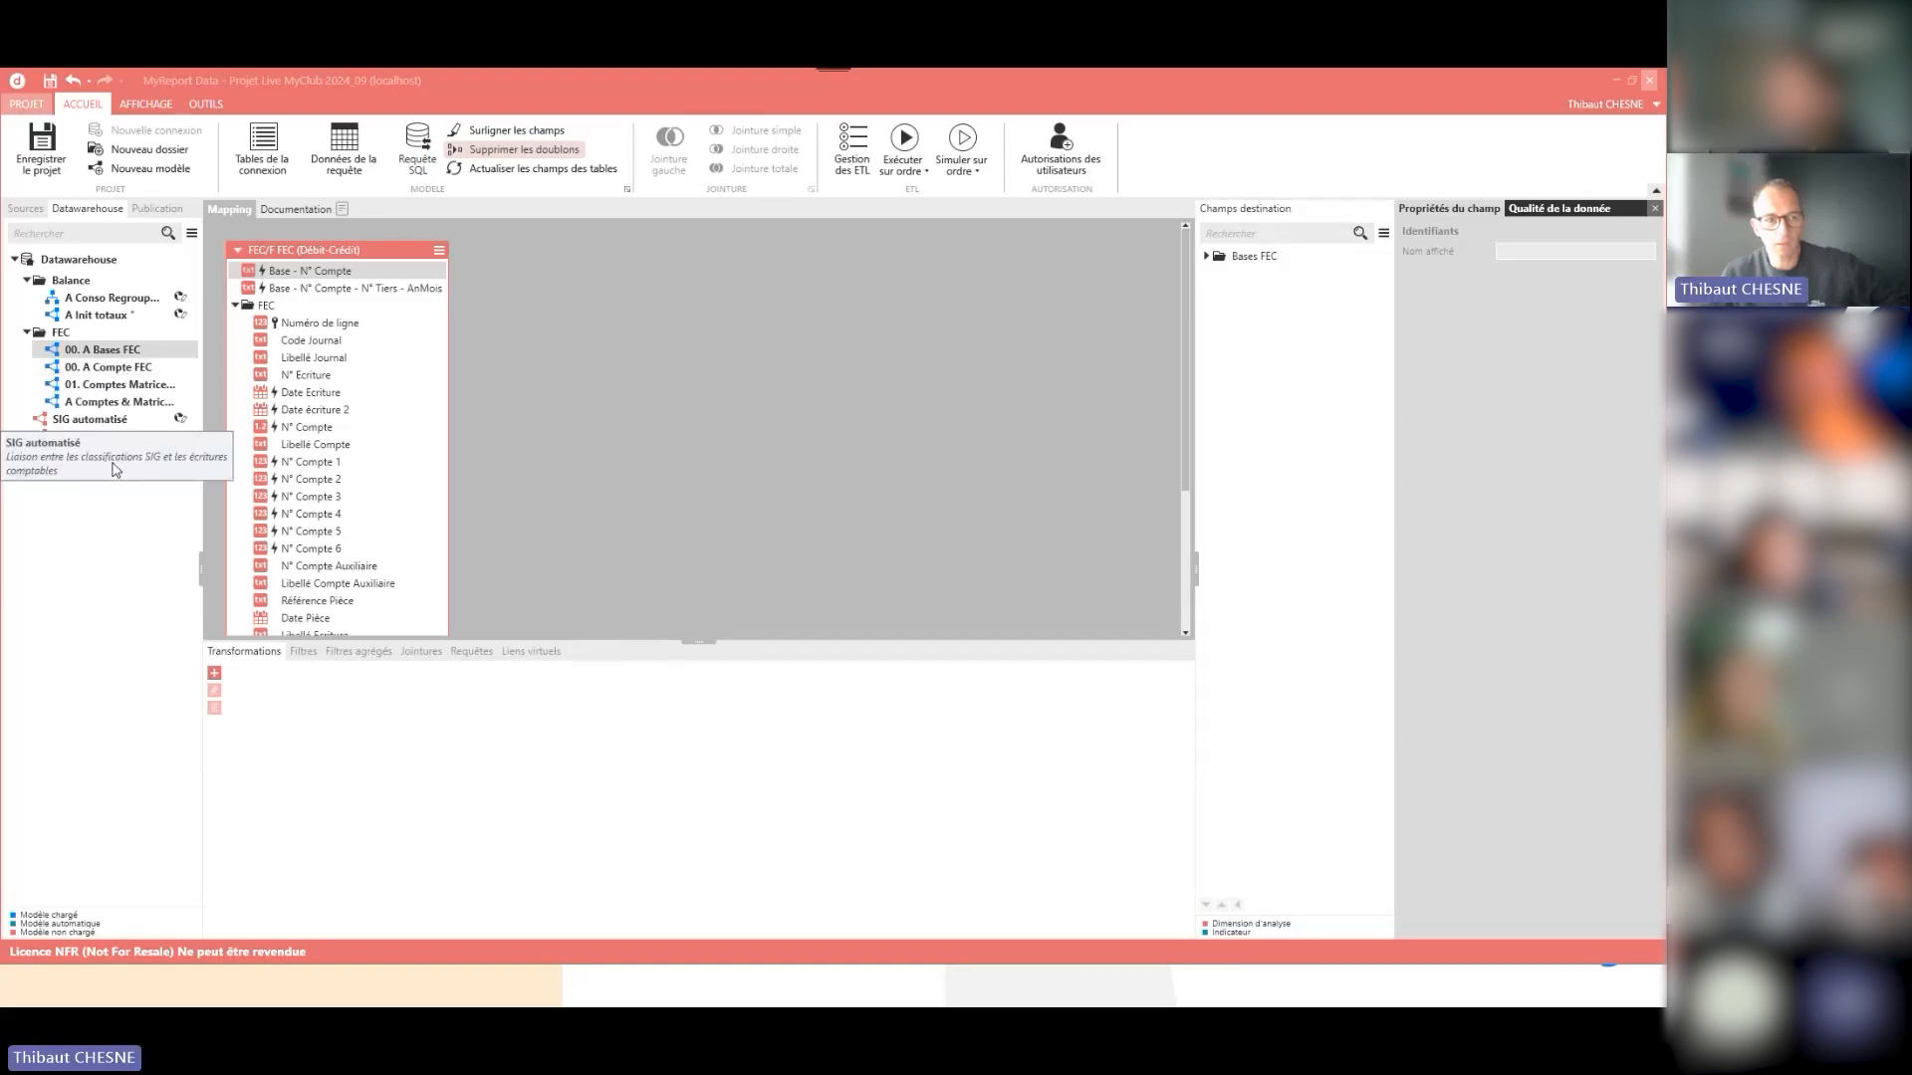
{"action": "left_click", "coordinate": [112, 368]}
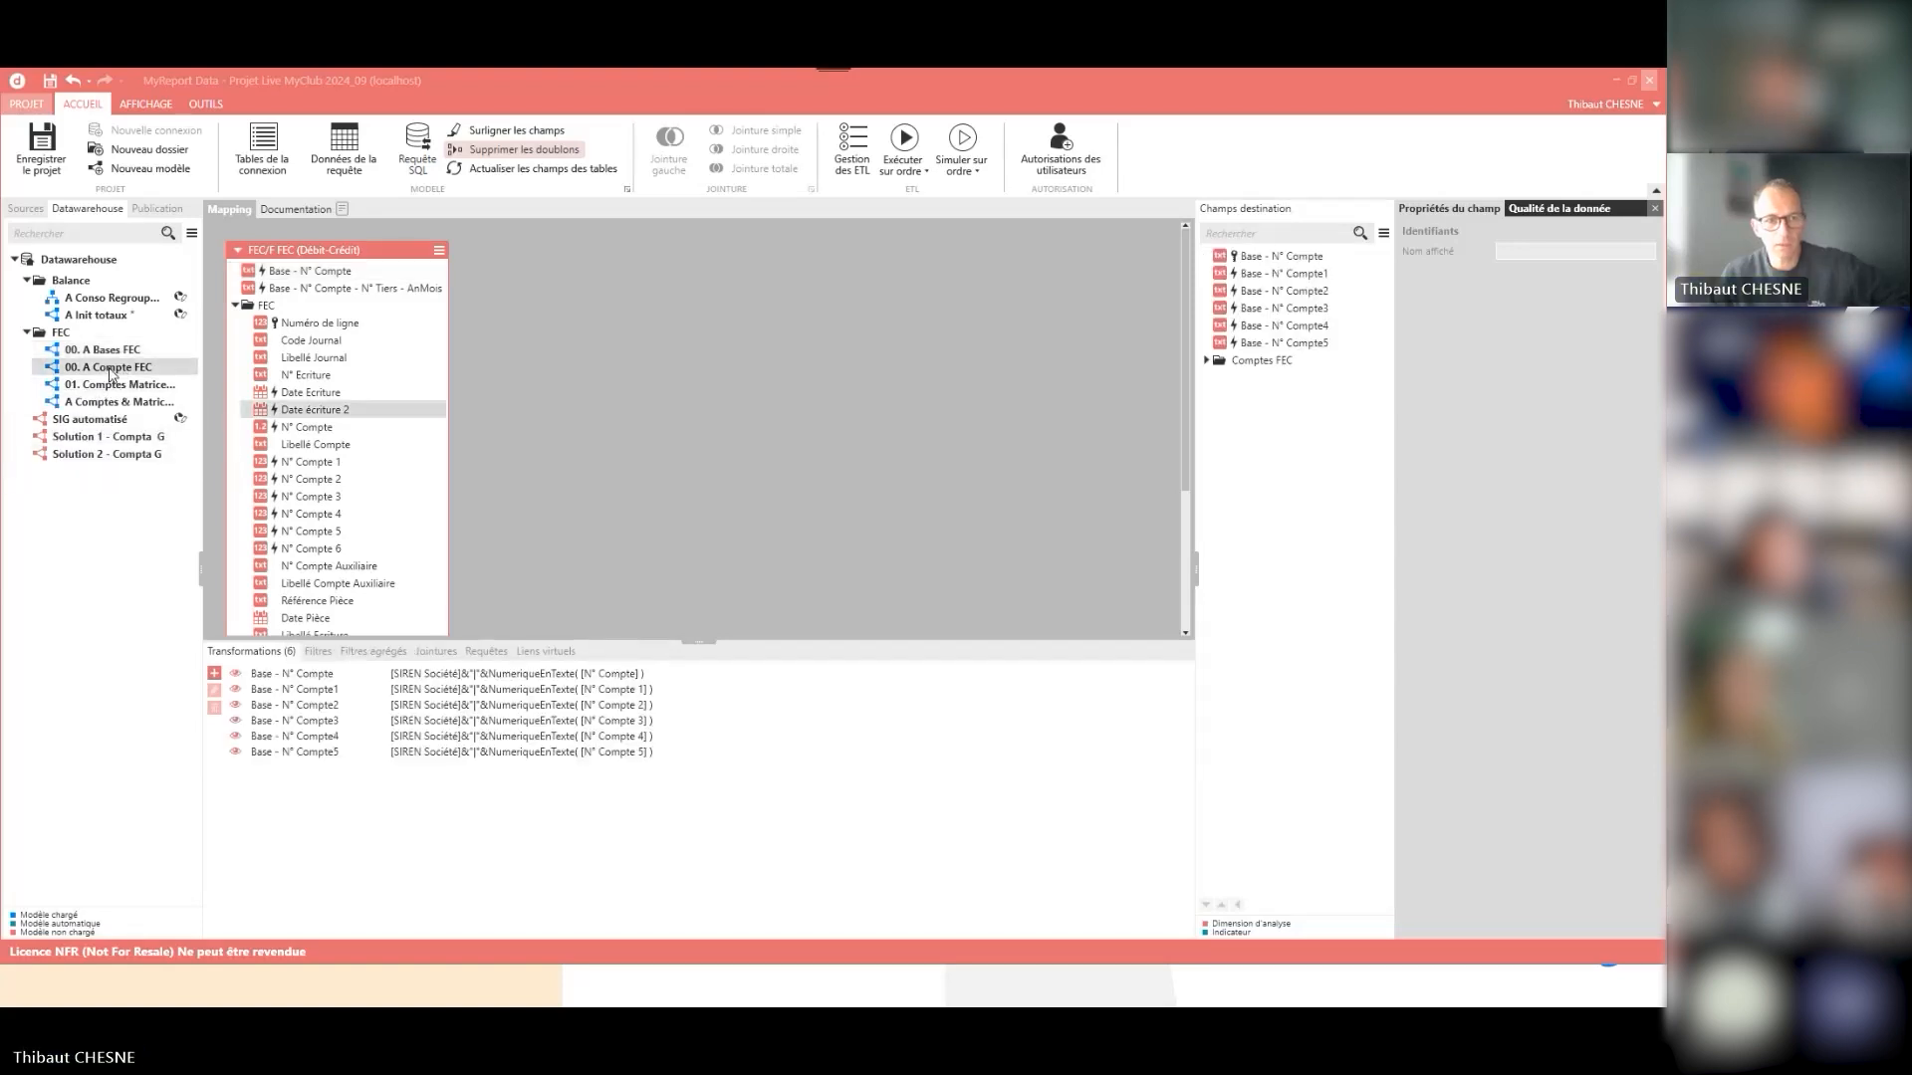
- Open the 01. Comptes Matrice model and move its Bases FEC and Matrice PCG source tables higher in the mapping
{"action": "left_click", "coordinate": [111, 386]}
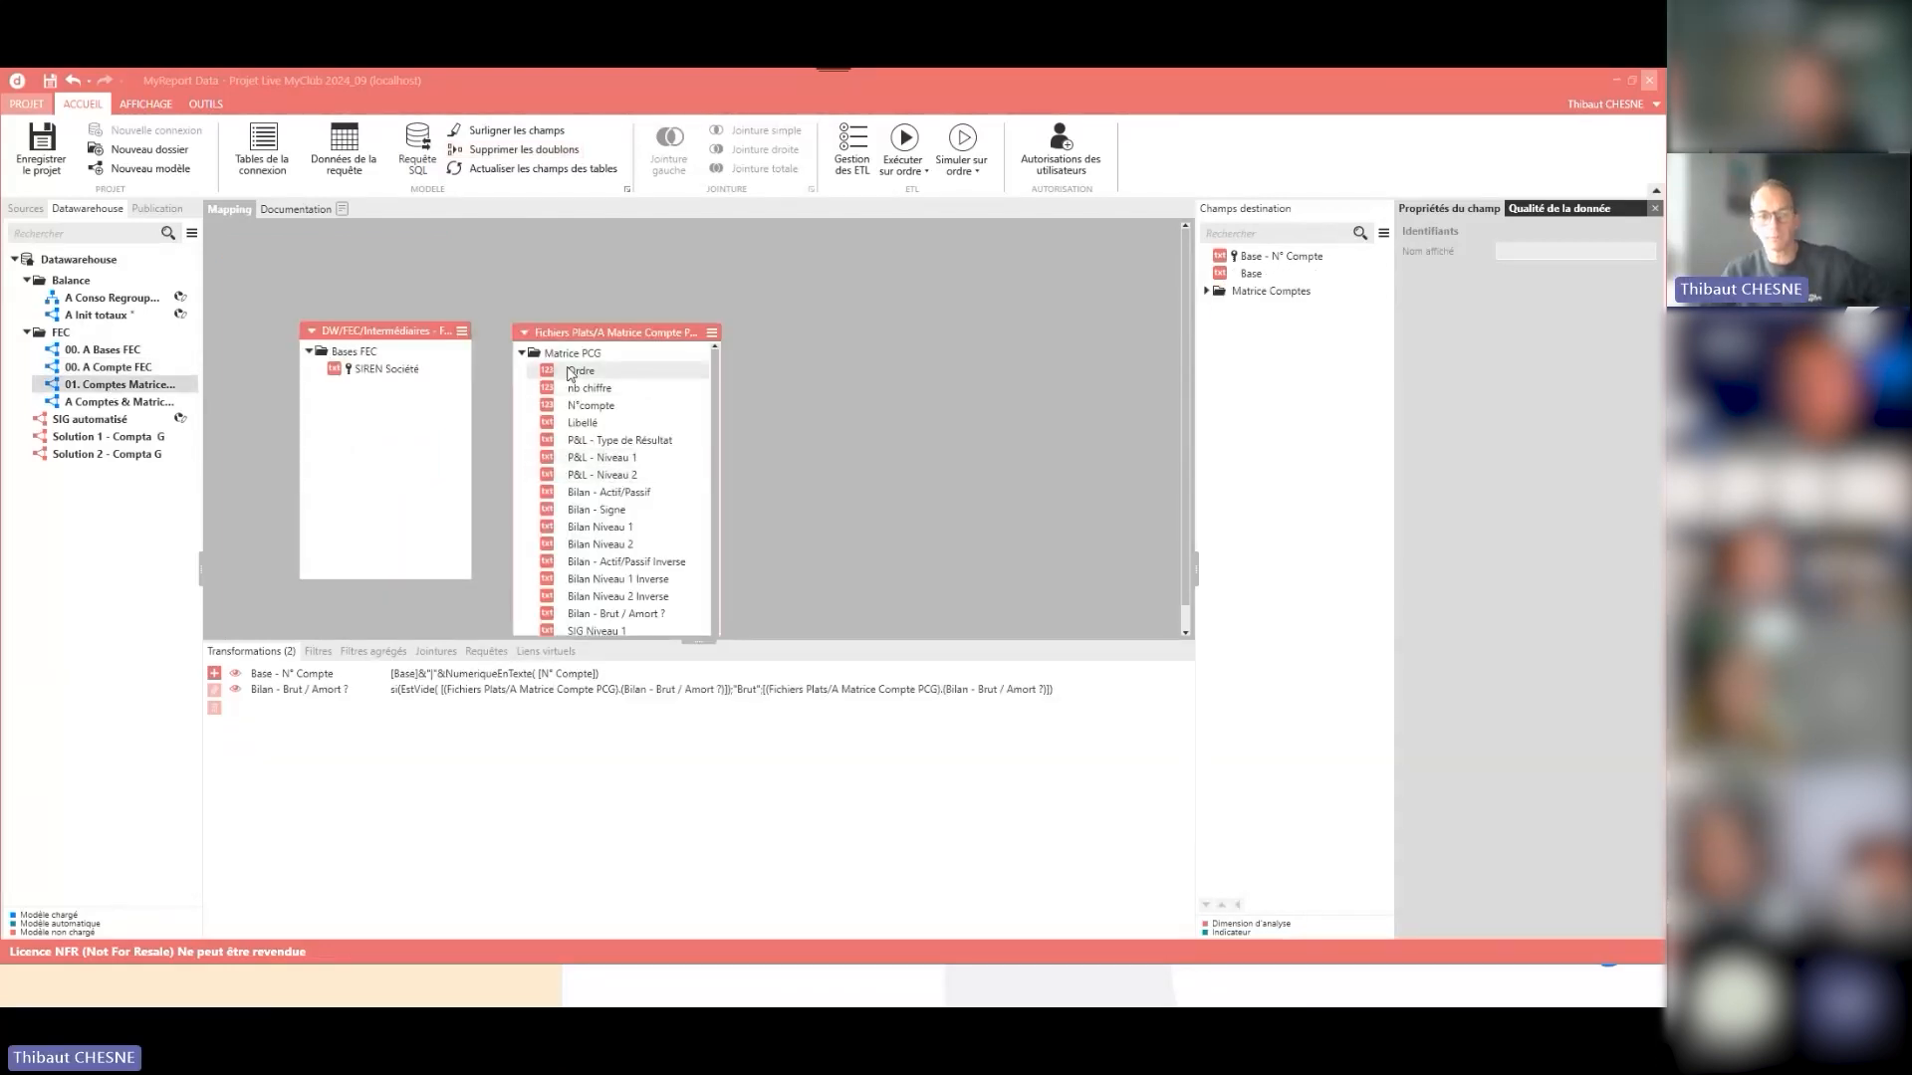
{"action": "left_click_drag", "start_coordinate": [592, 339], "coordinate": [606, 276]}
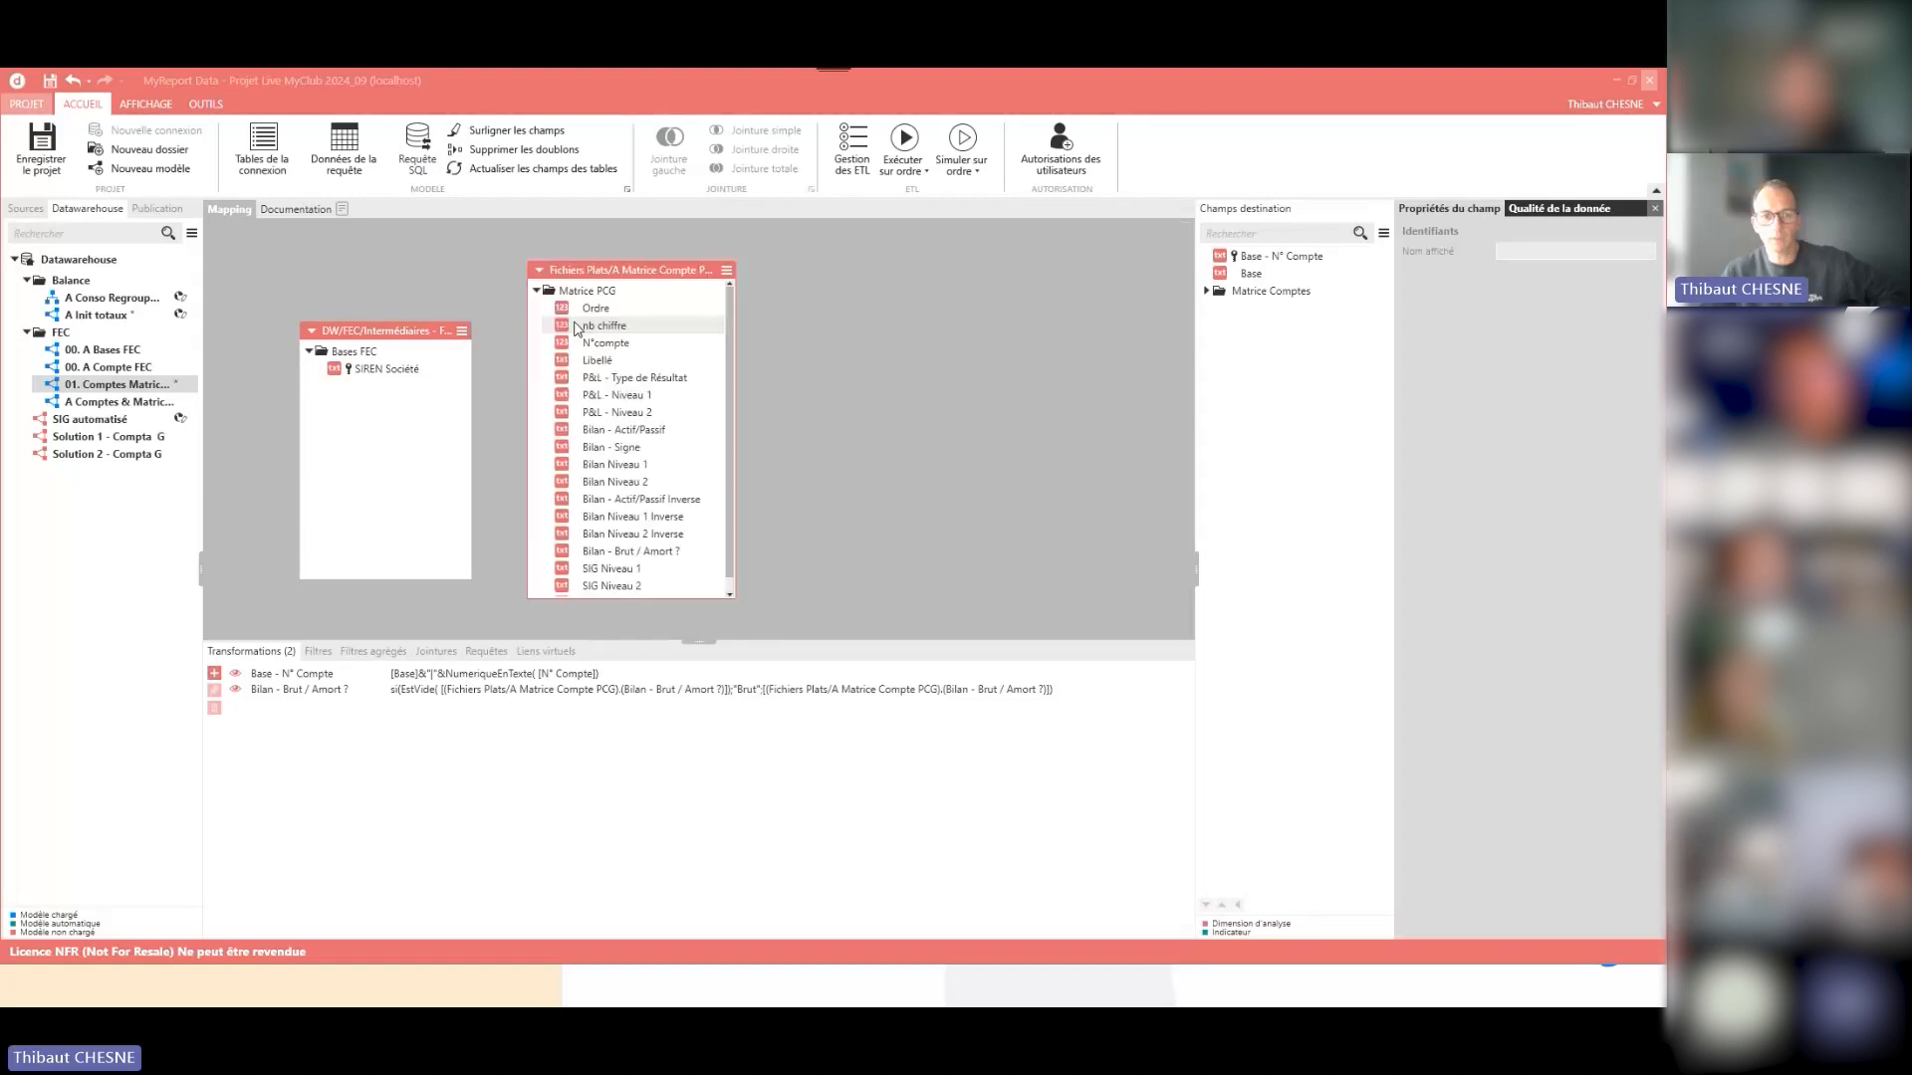
{"action": "left_click_drag", "start_coordinate": [404, 337], "coordinate": [402, 291]}
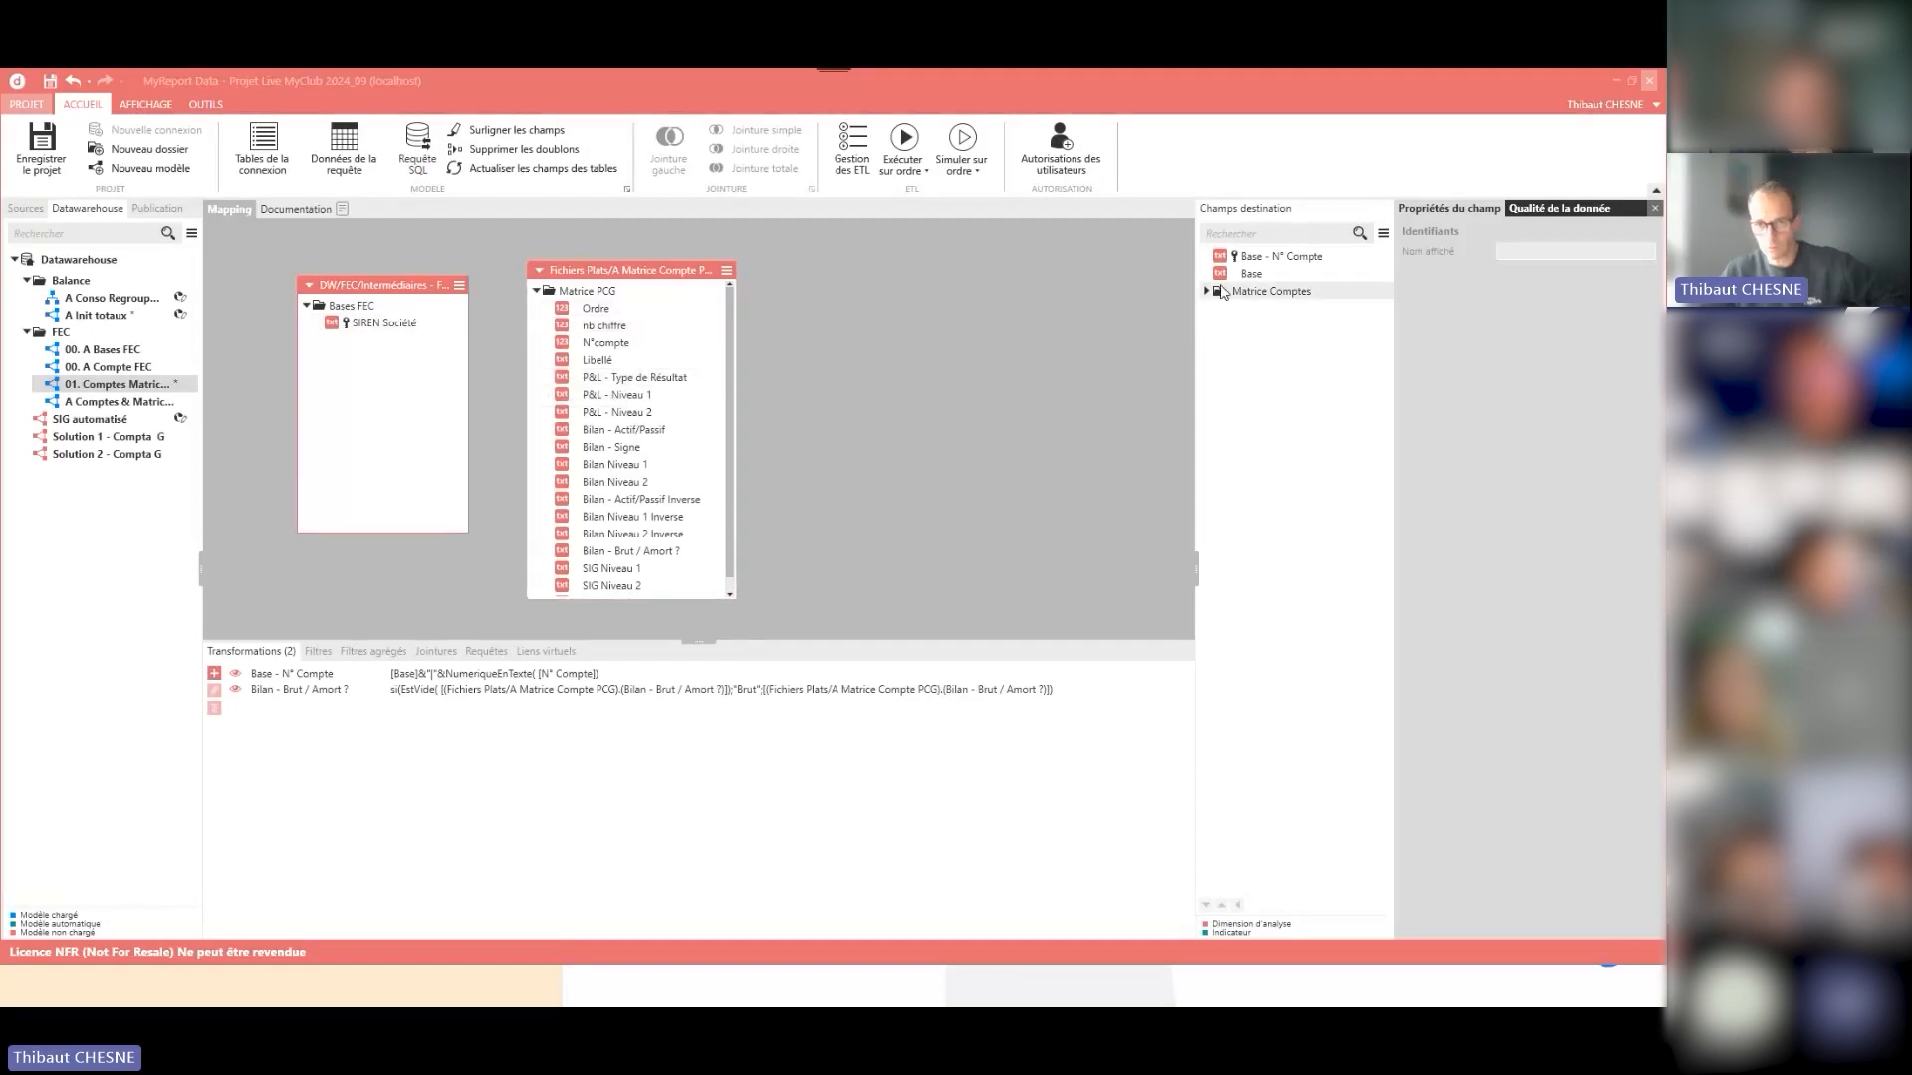
- Inspect the formulas of the Base - N° Compte and Base destination fields, and view the values of the Base field
{"action": "left_click", "coordinate": [1246, 257]}
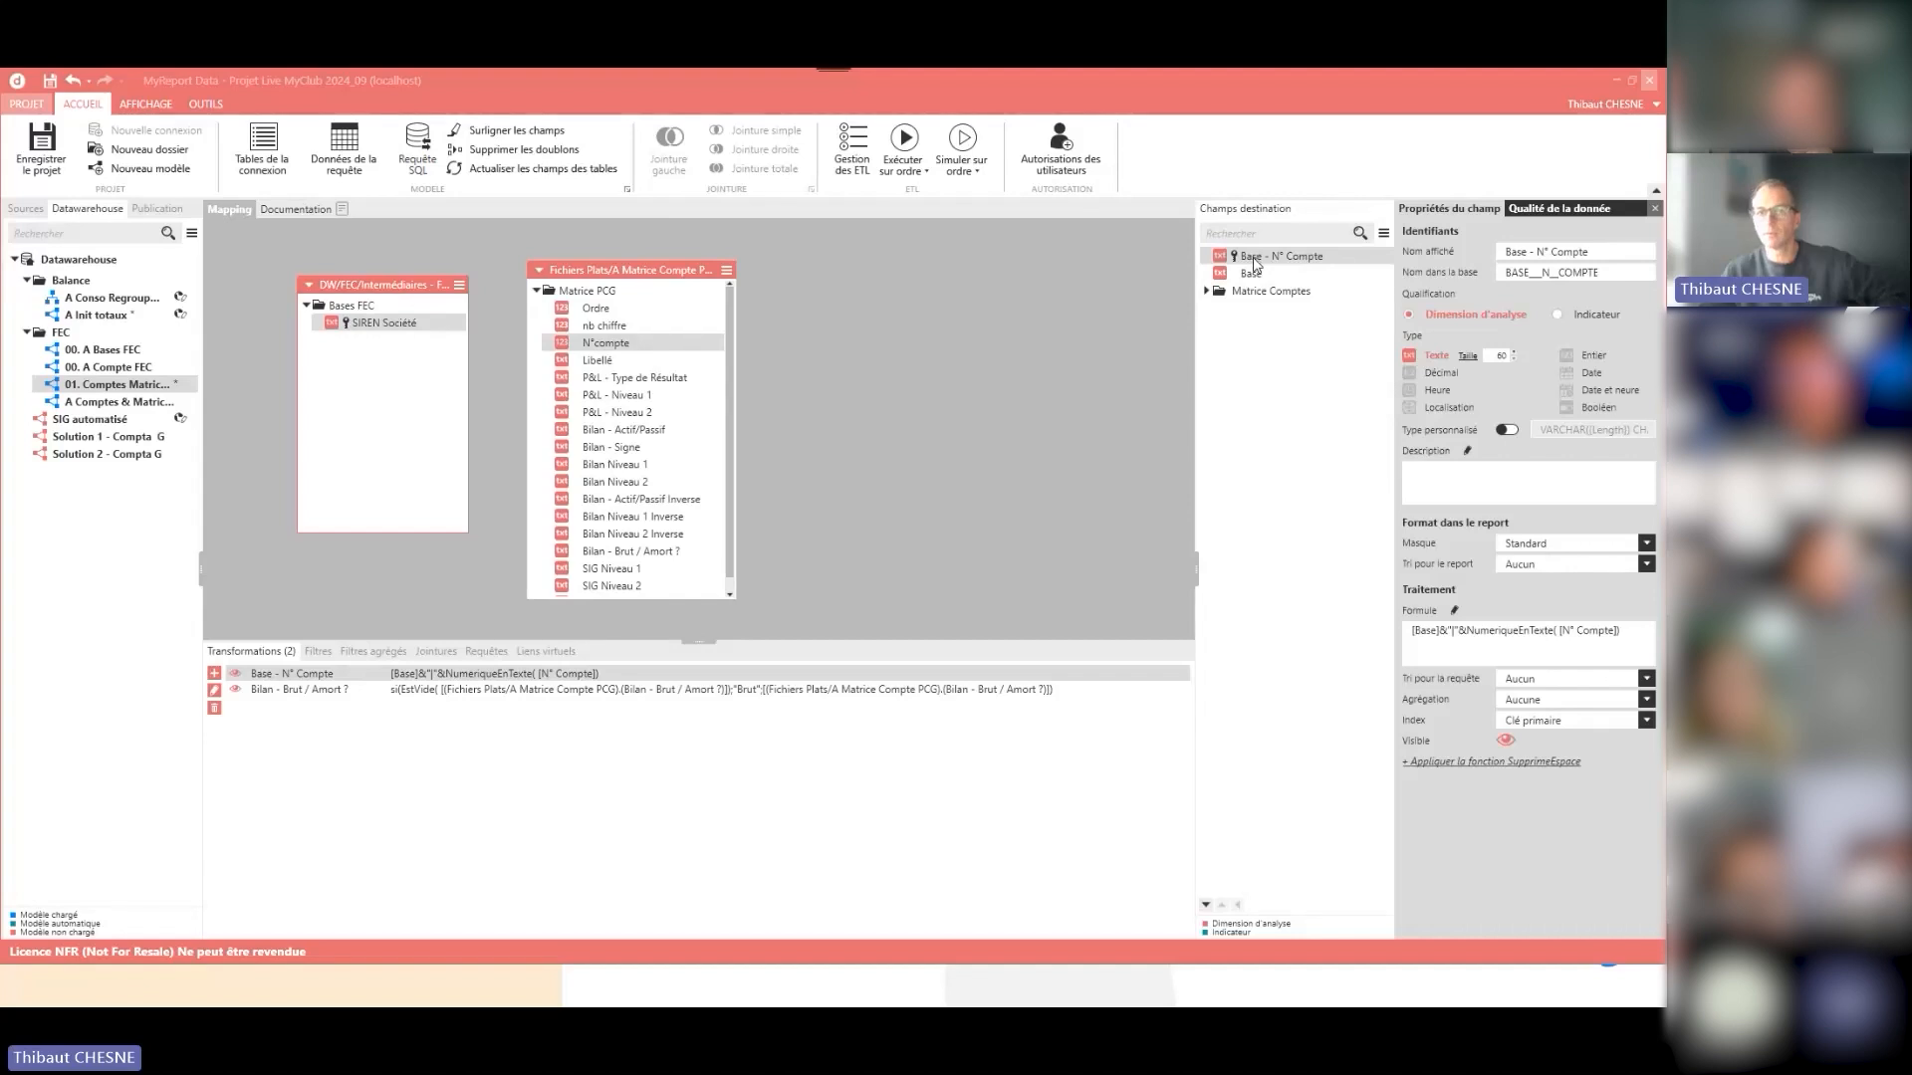
{"action": "left_click", "coordinate": [1252, 274]}
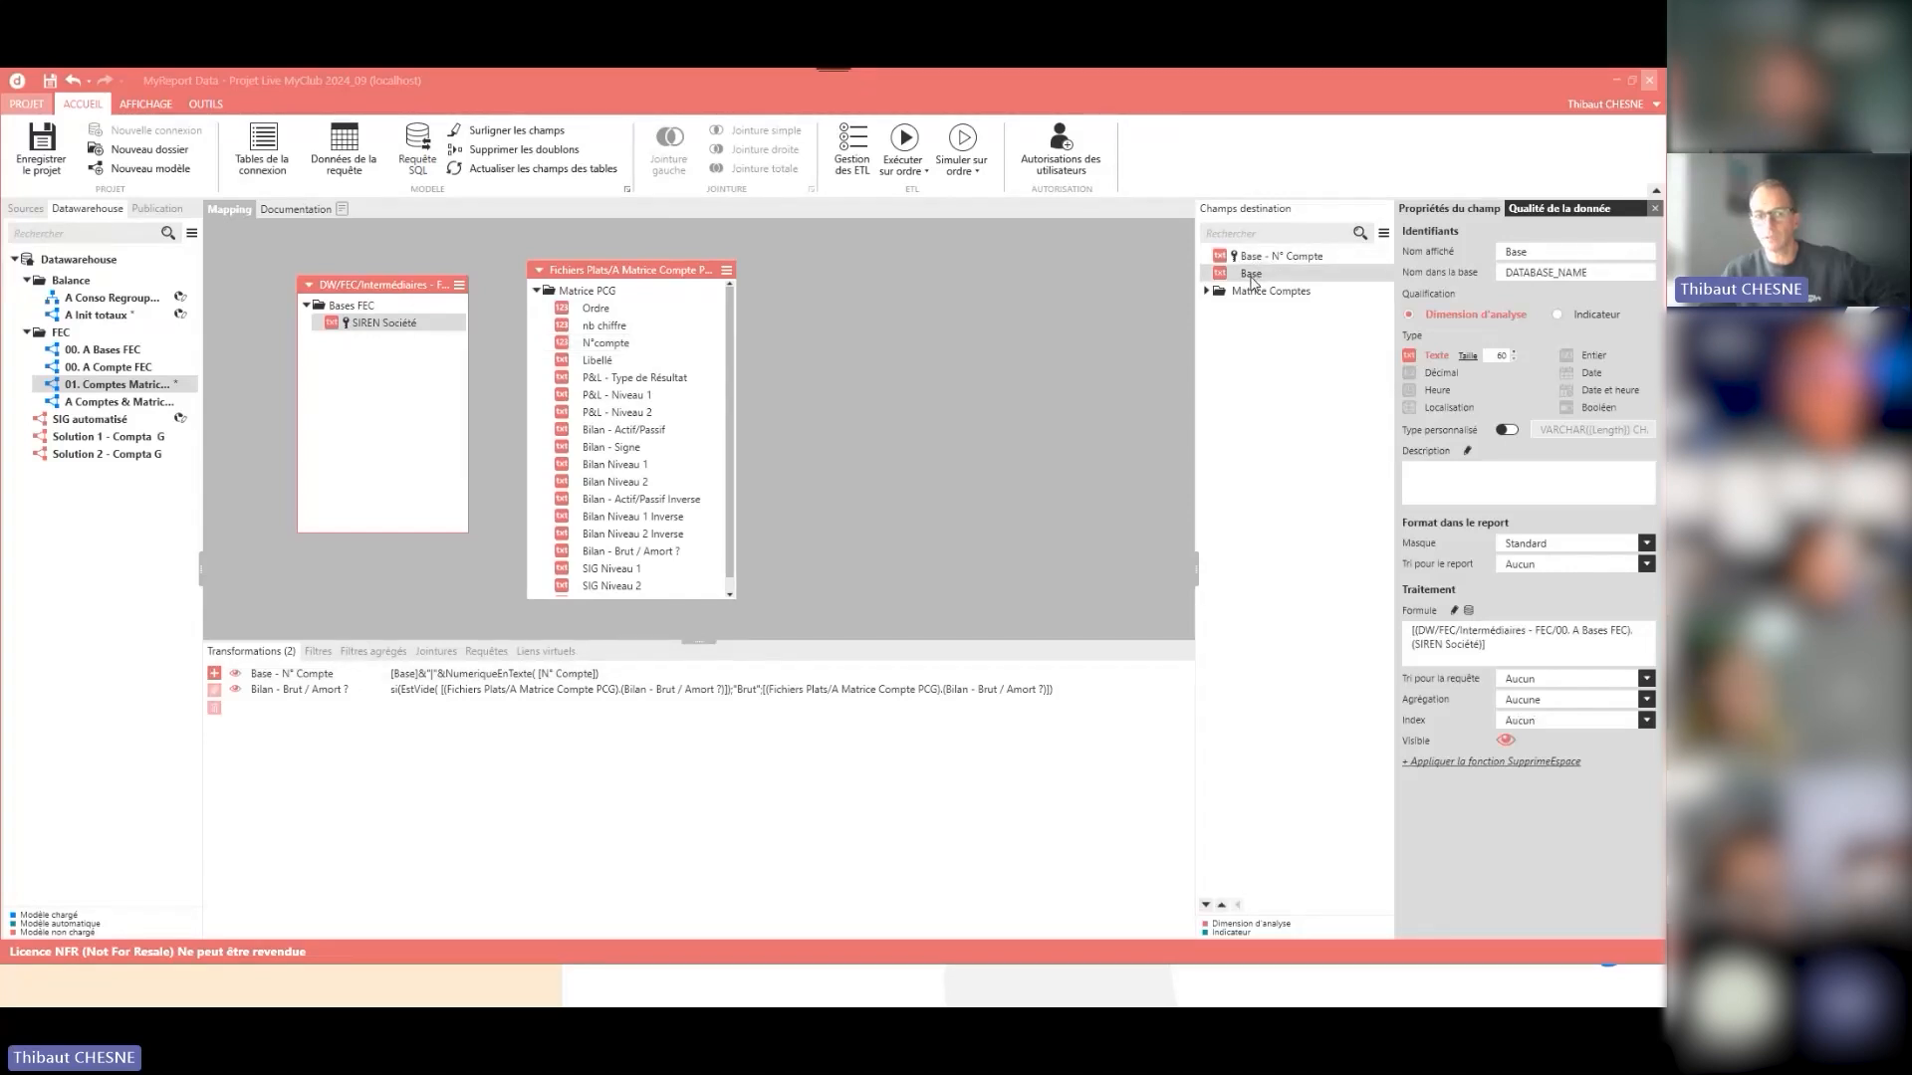
{"action": "right_click", "coordinate": [1254, 277]}
{"action": "left_click", "coordinate": [1091, 362]}
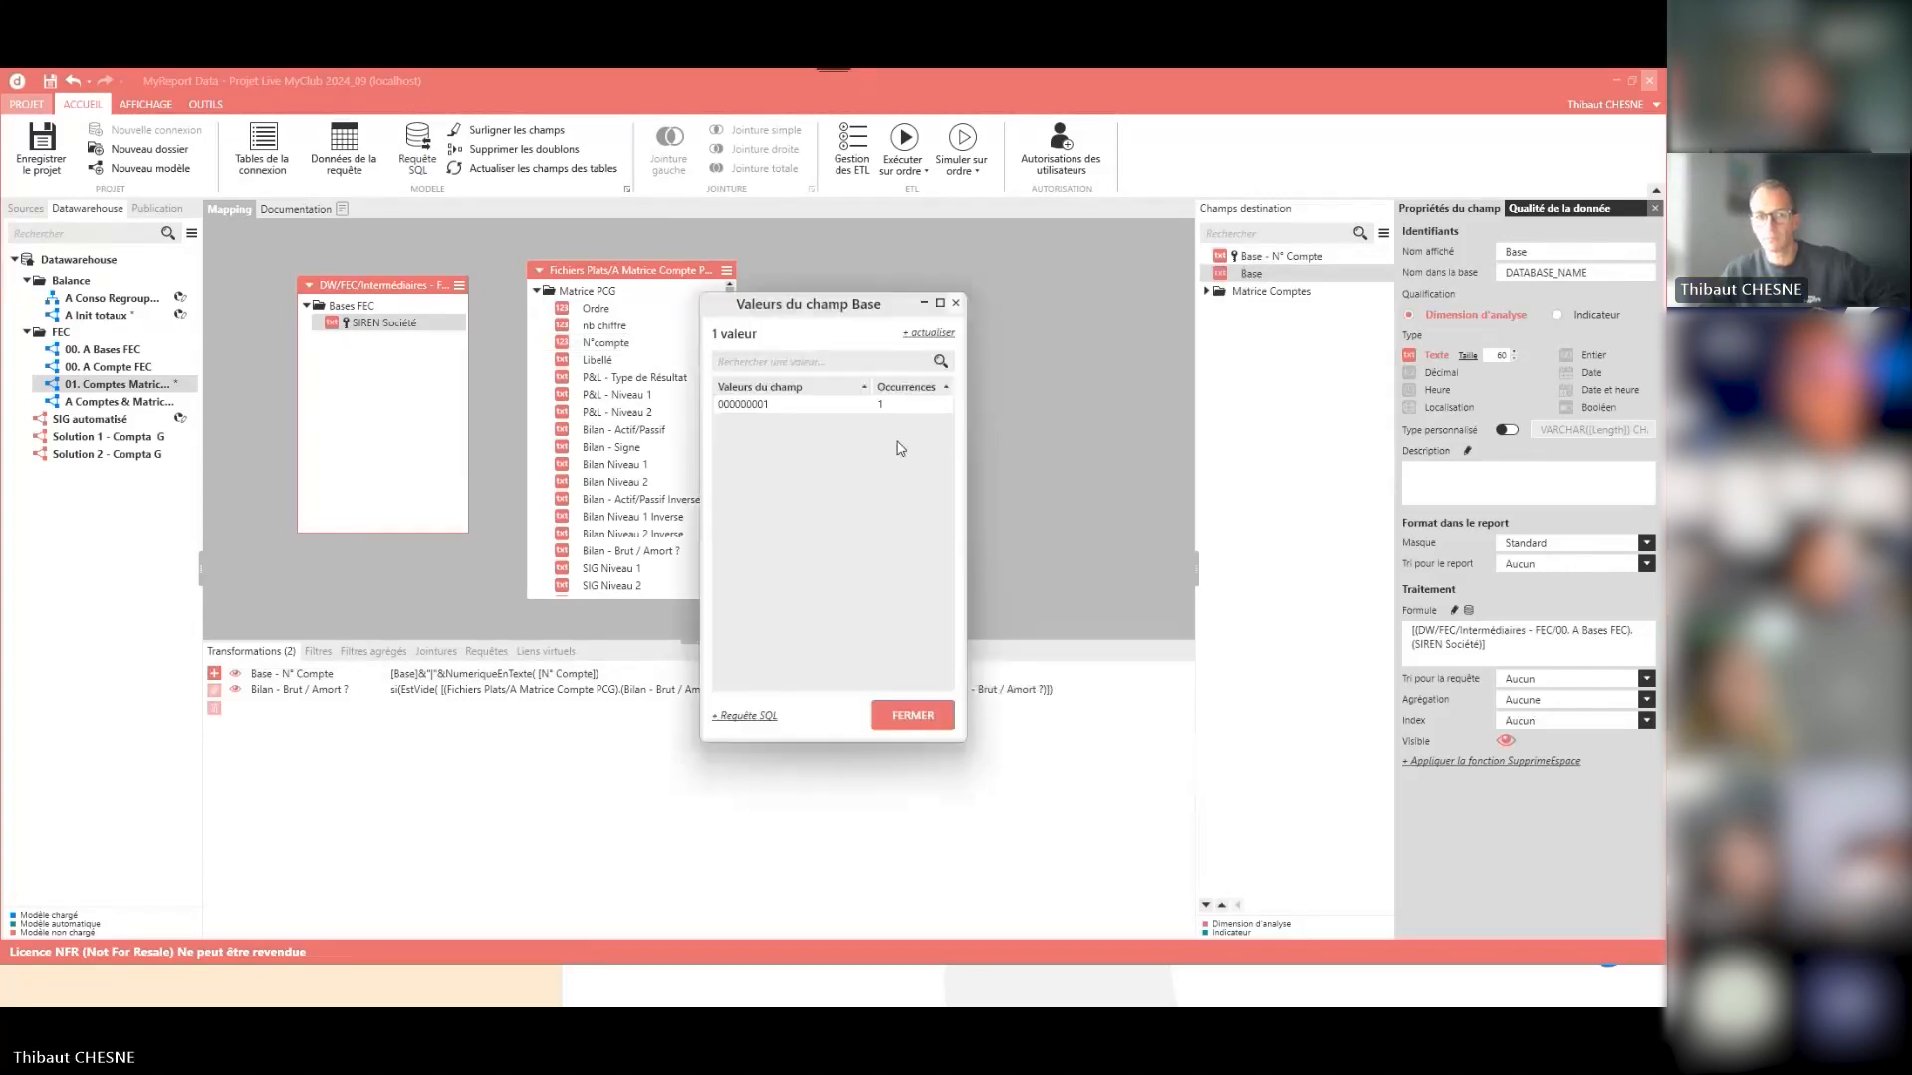
{"action": "left_click", "coordinate": [912, 715]}
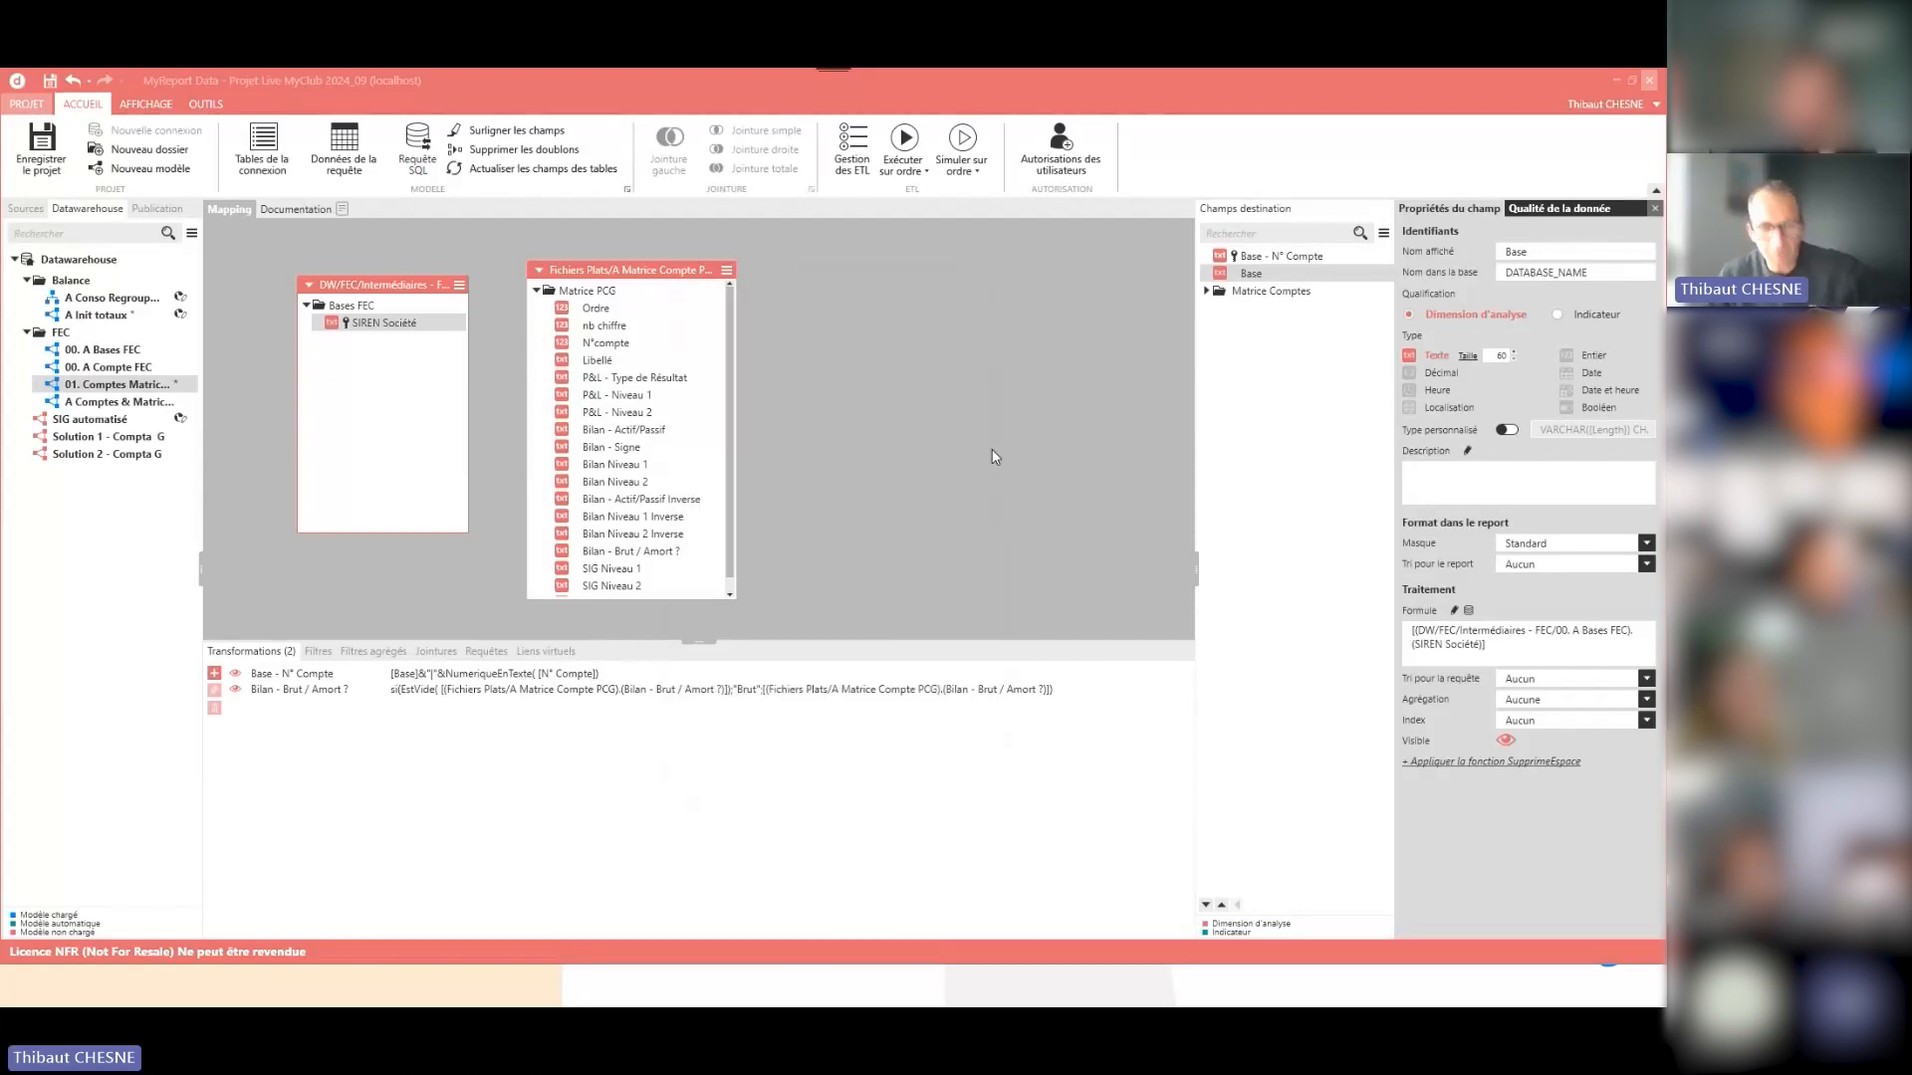
{"action": "left_click", "coordinate": [1254, 258]}
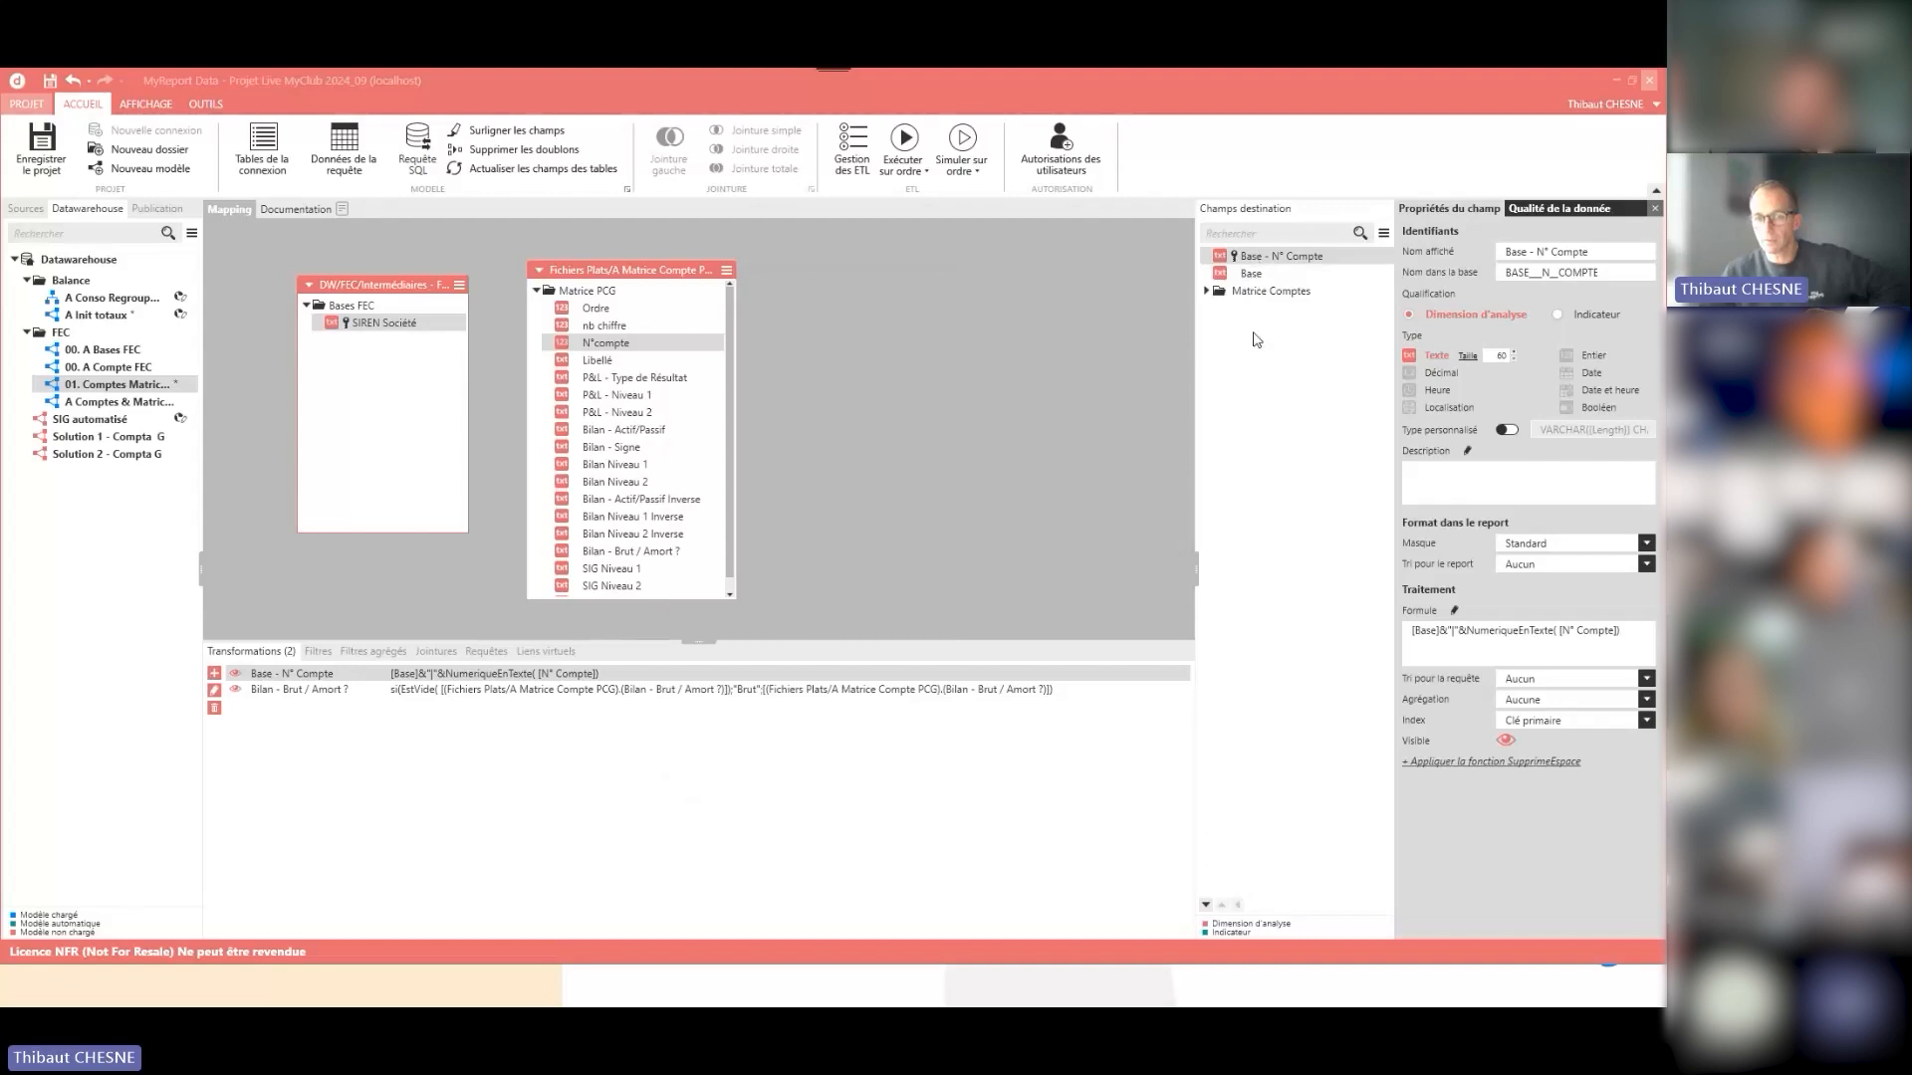